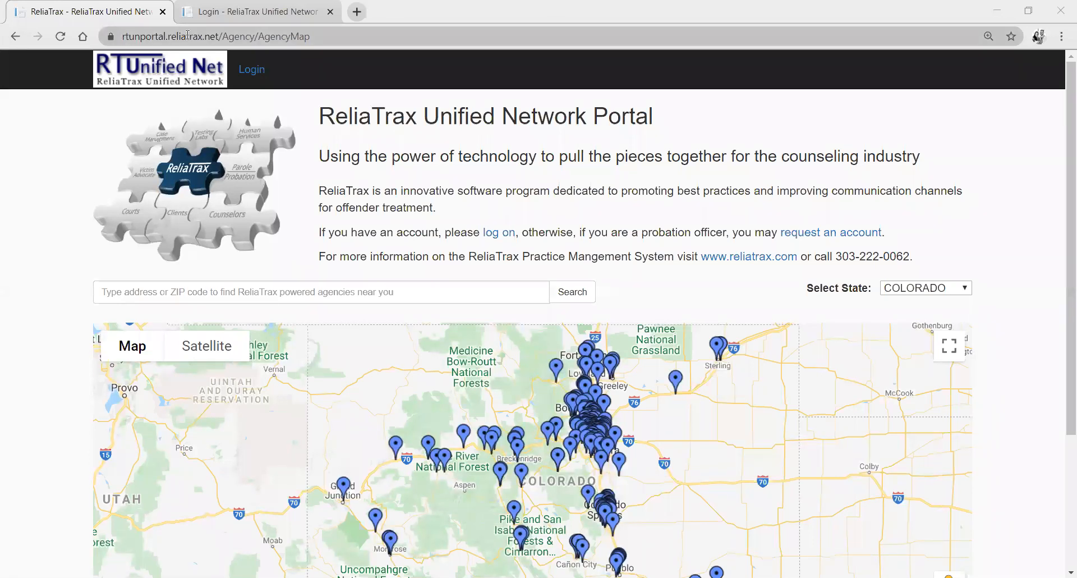
Review the public Colorado agency map and the list of states that can be selected for it.
left_click(219, 35)
scroll(628, 269, "down", 3)
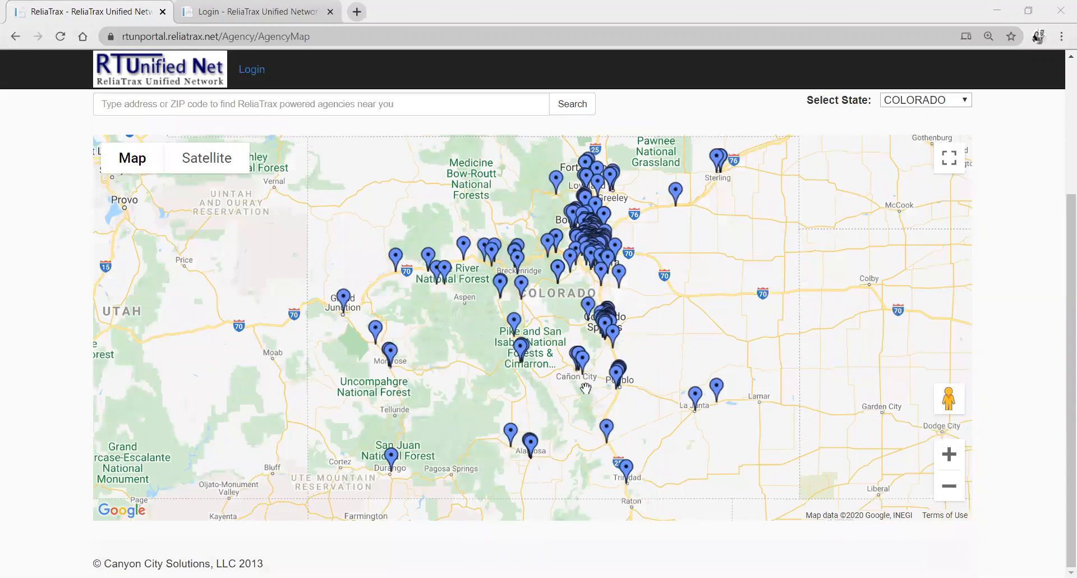
scroll(827, 244, "up", 3)
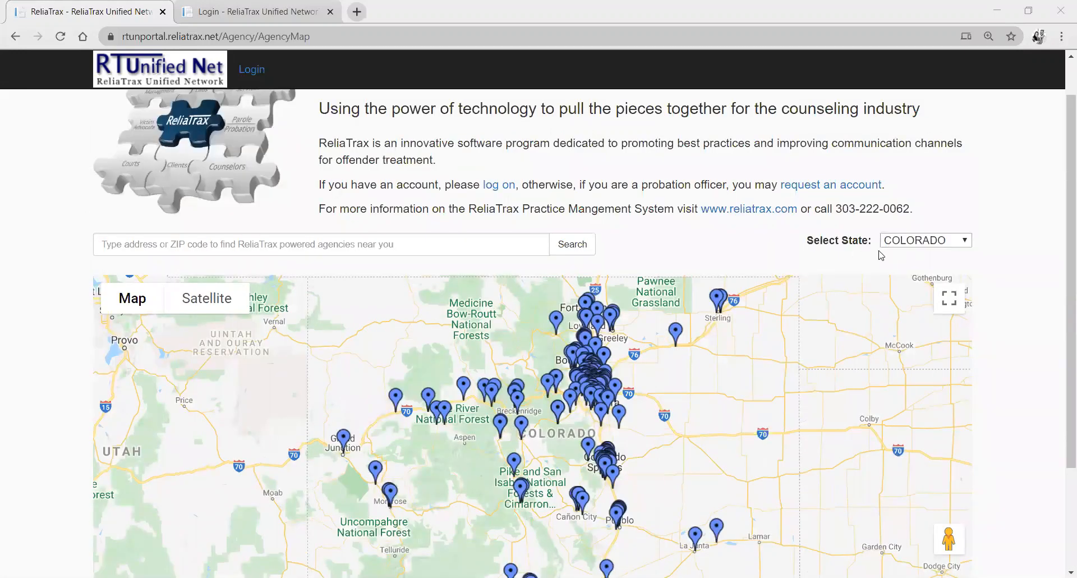
left_click(945, 243)
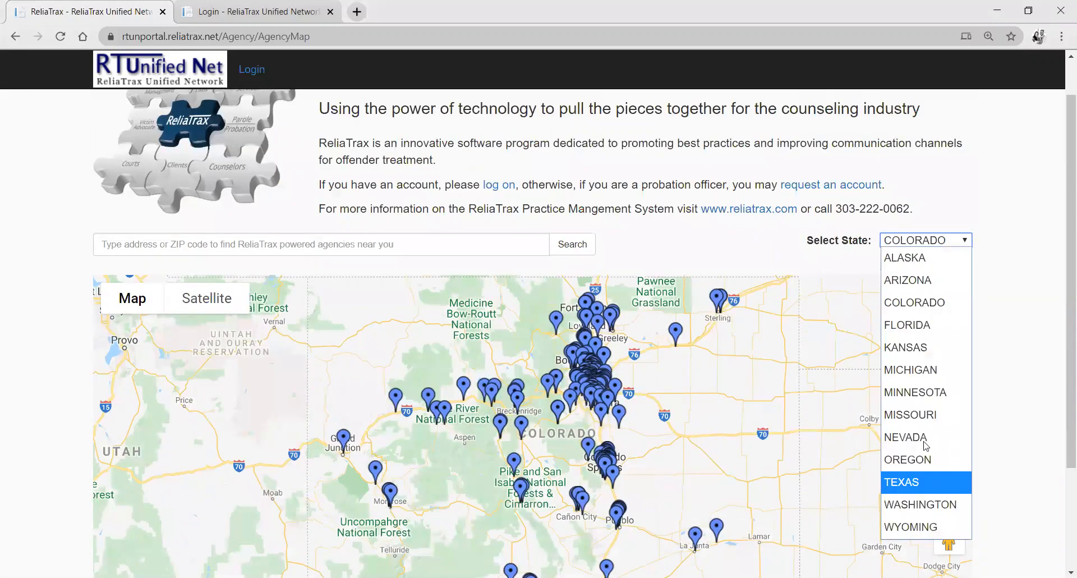
left_click(649, 250)
scroll(648, 251, "up", 1)
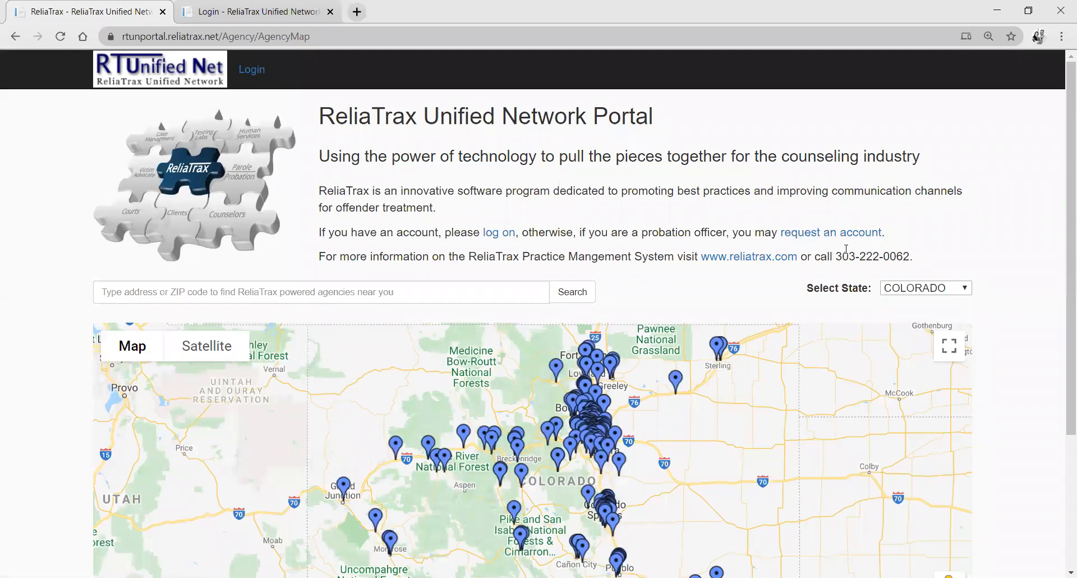
Open the portal's login page and submit the filled-in username and password.
left_click(254, 71)
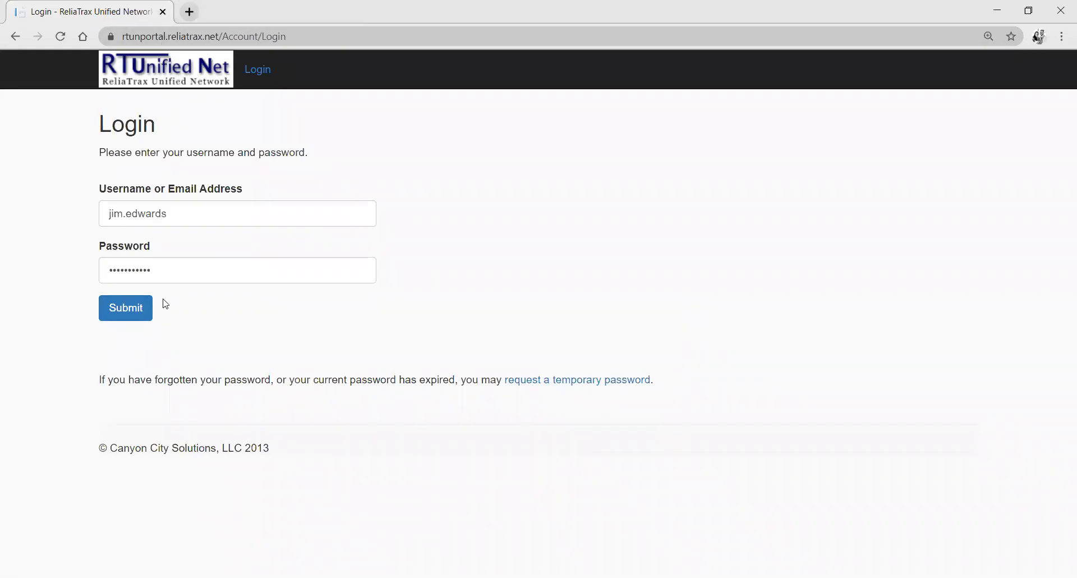
left_click(134, 316)
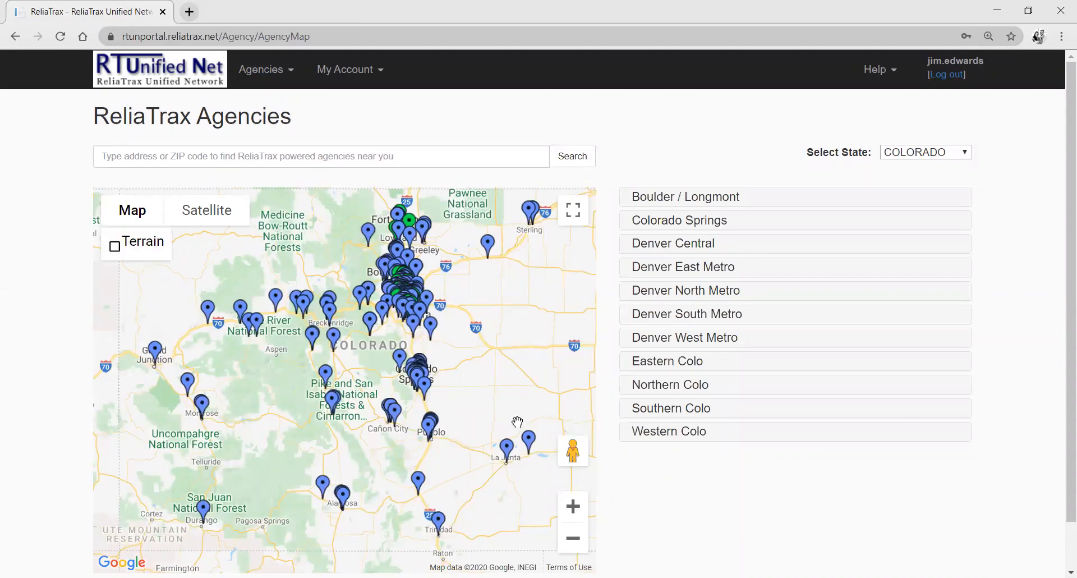
Examine the agency markers around Denver on the map at close range.
left_click(573, 506)
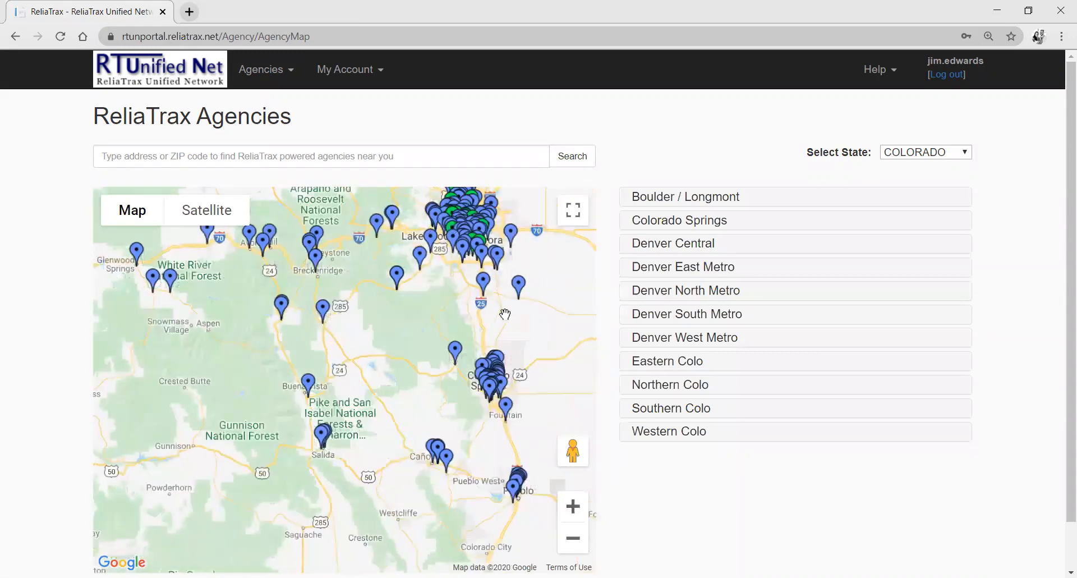
left_click_drag(504, 312, 374, 466)
left_click(573, 506)
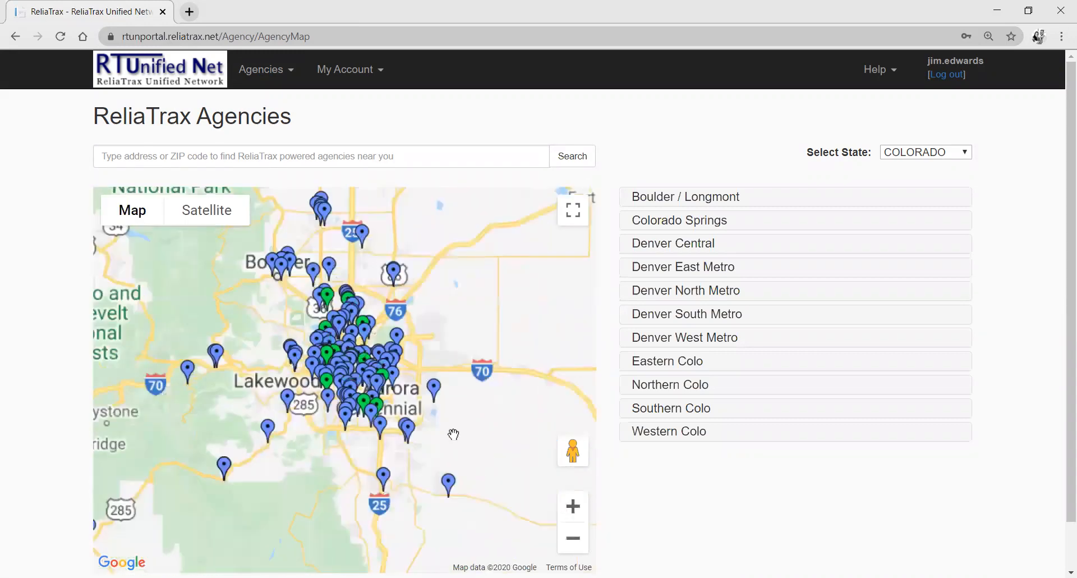
left_click(572, 506)
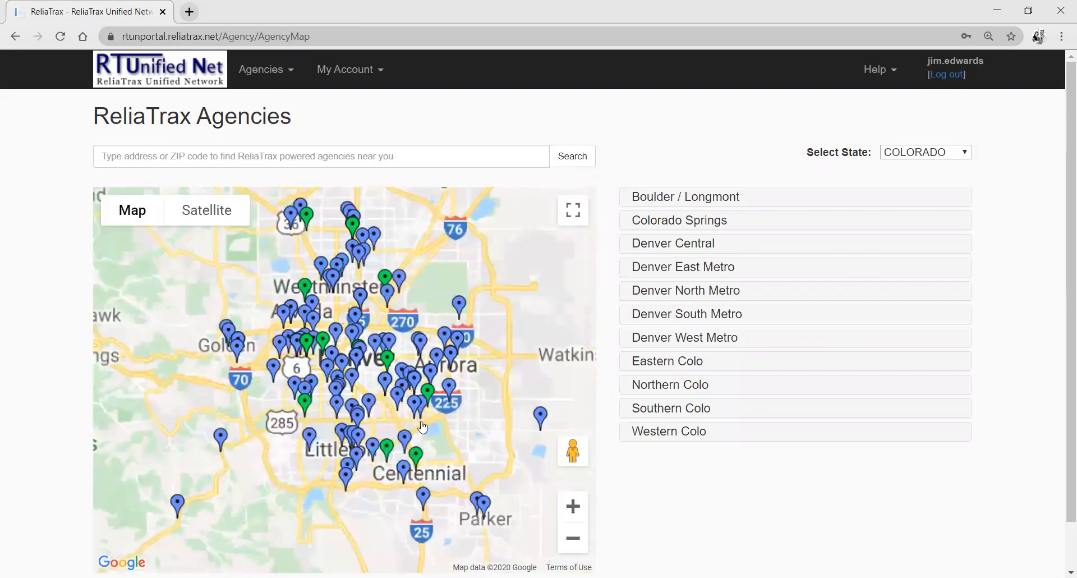
left_click(577, 512)
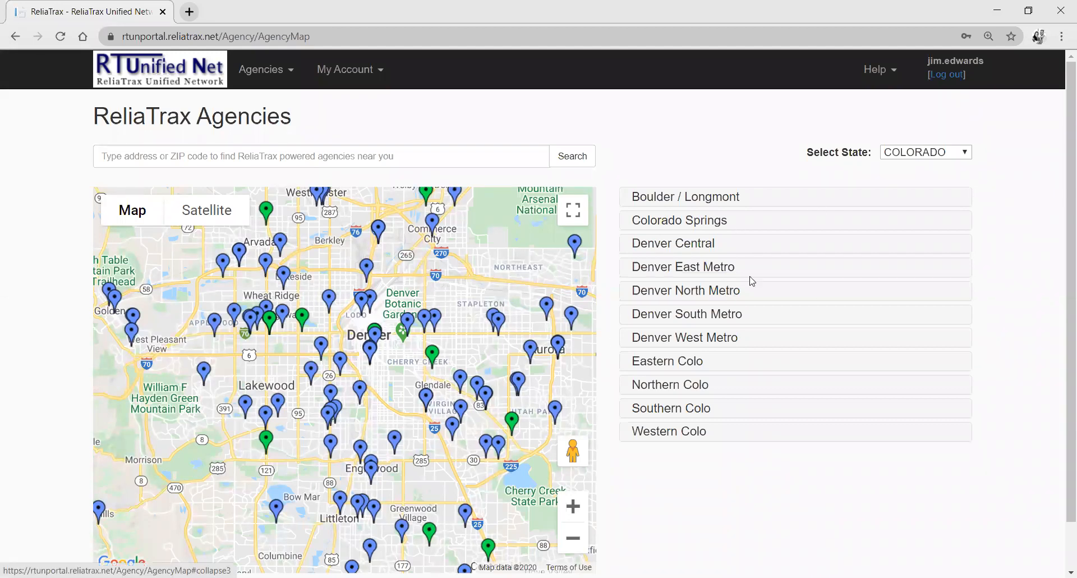
Look through the agencies listed for the Denver Central, Denver East Metro and Colorado Springs regions, collapsing each list after viewing.
left_click(697, 246)
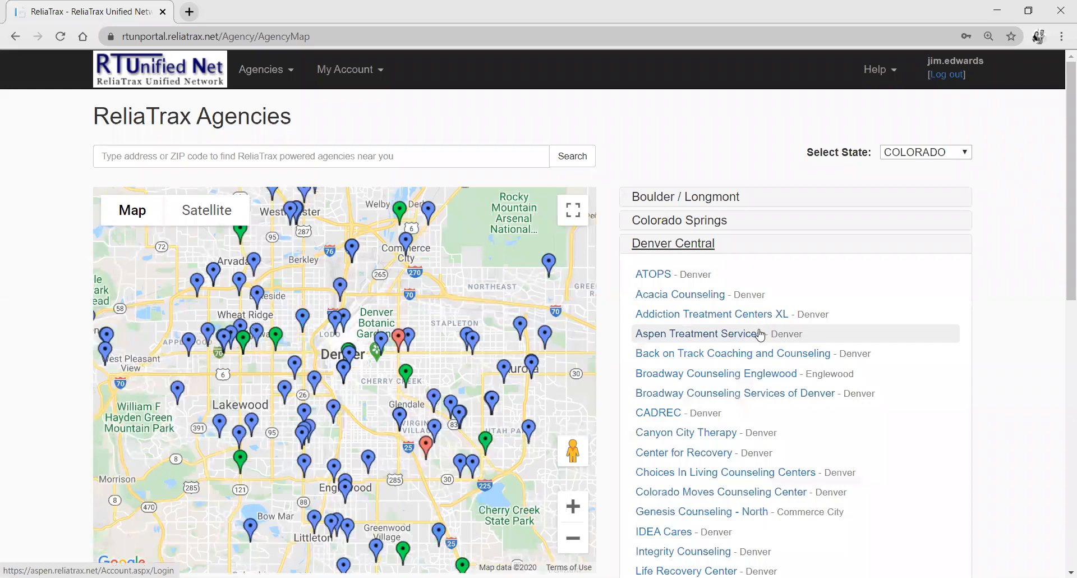
left_click(701, 246)
left_click(689, 275)
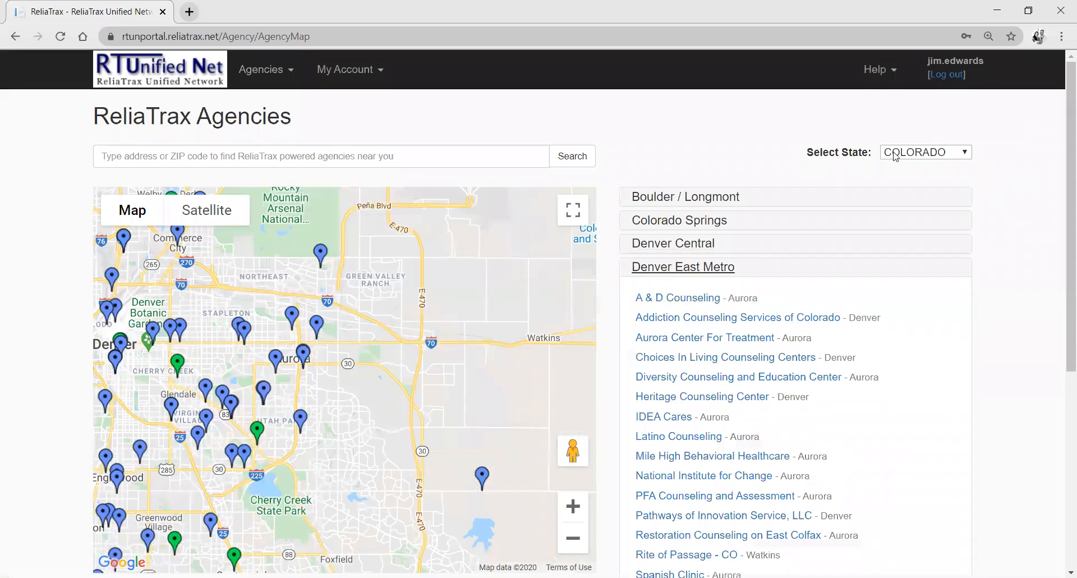
left_click(700, 269)
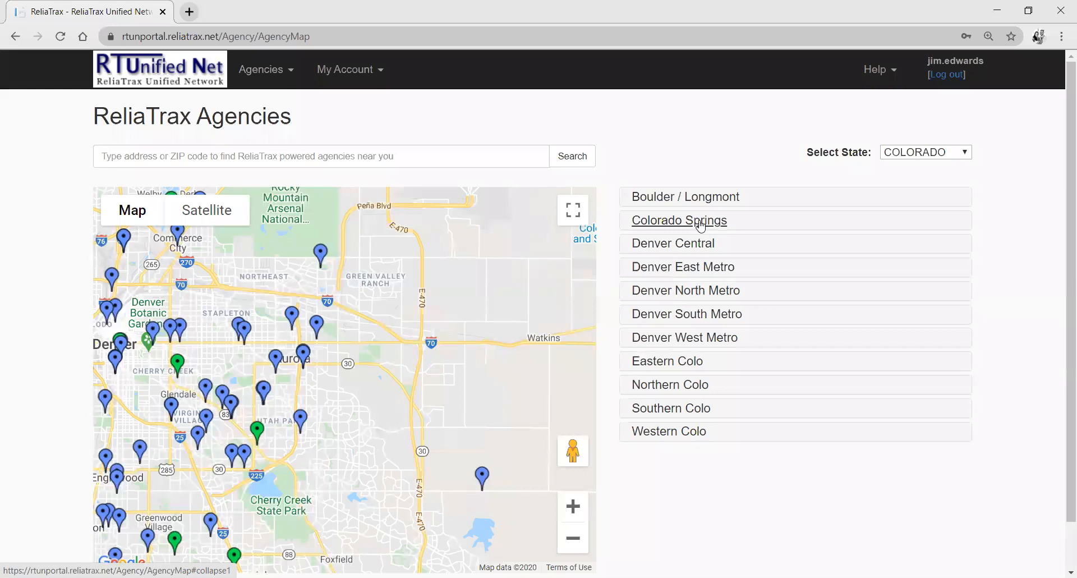
left_click(700, 224)
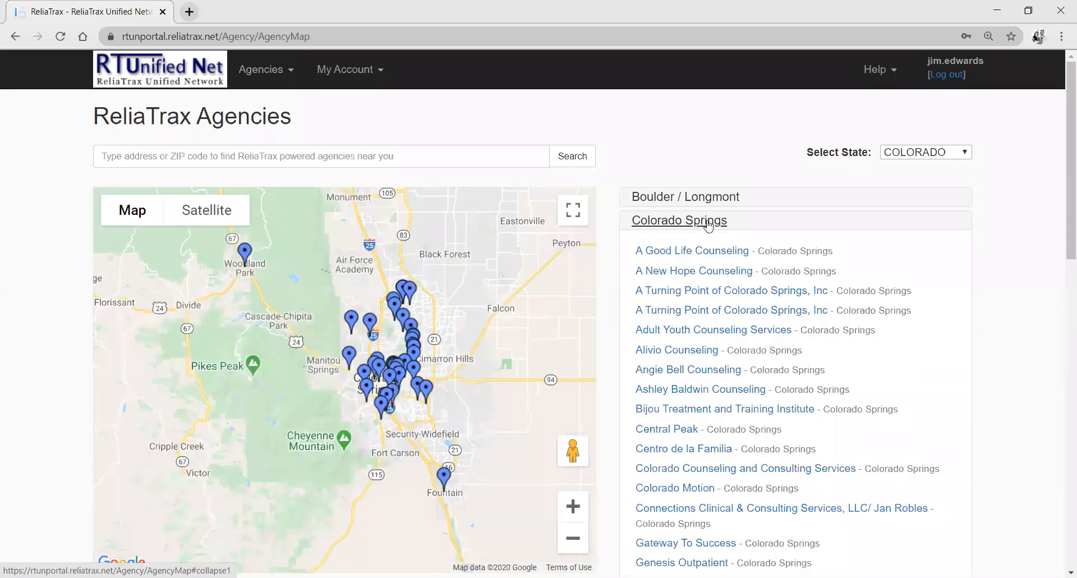
left_click(700, 224)
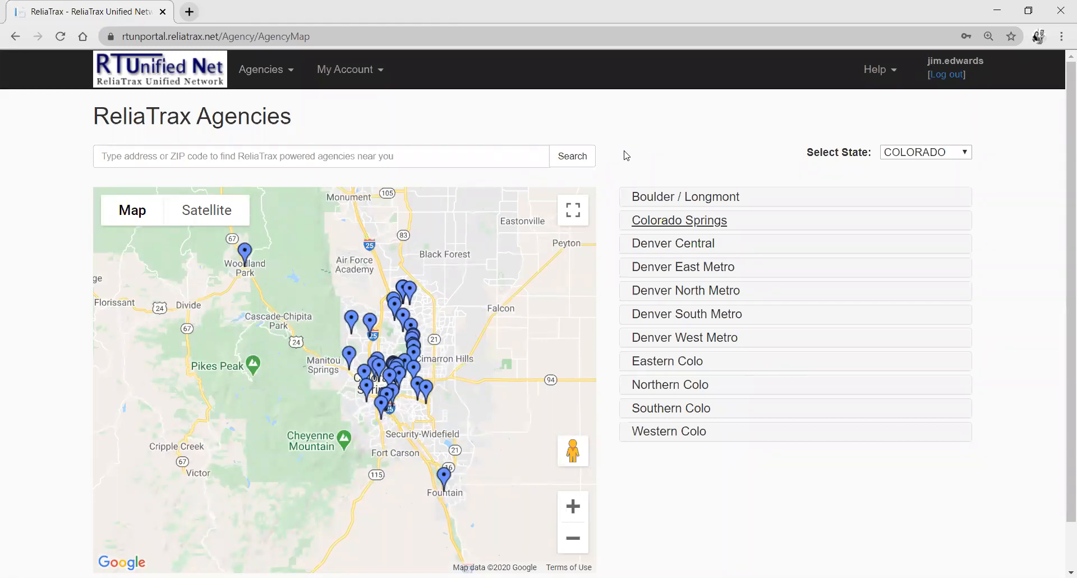
Open the My Agencies list and log in directly to Canyon City Therapy.
left_click(292, 74)
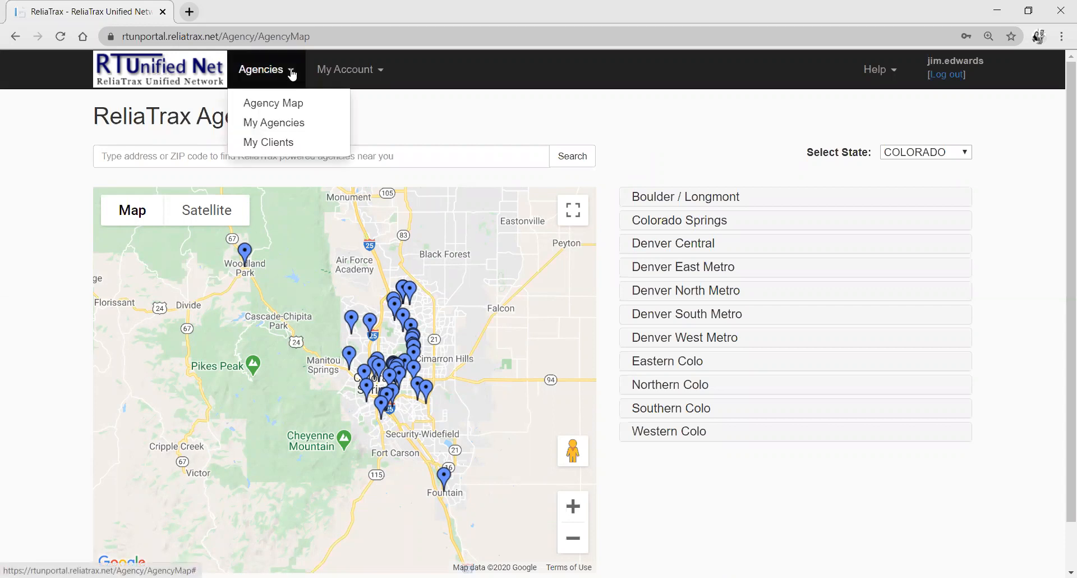
left_click(305, 130)
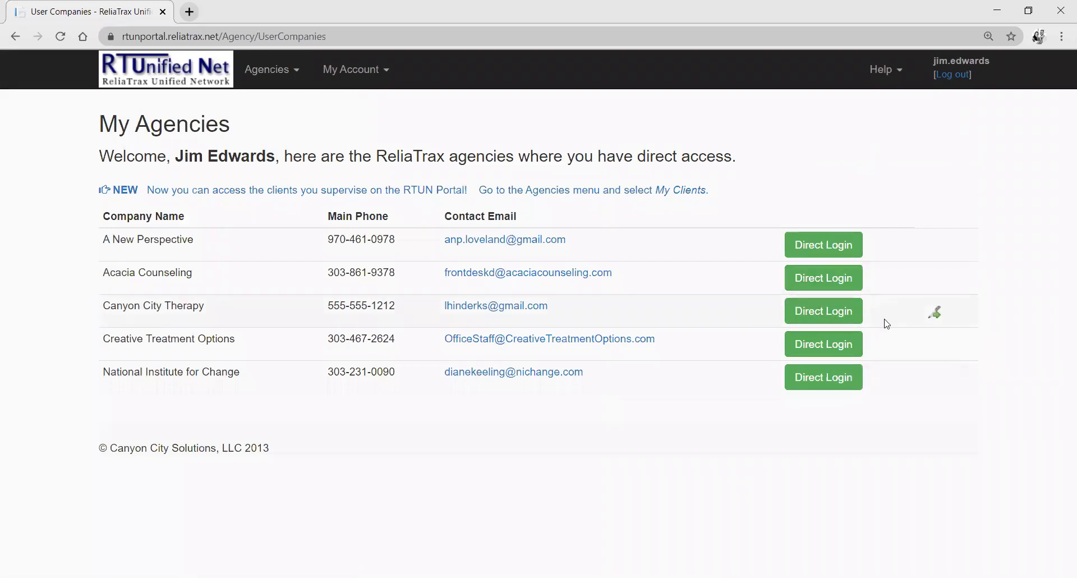
left_click(812, 315)
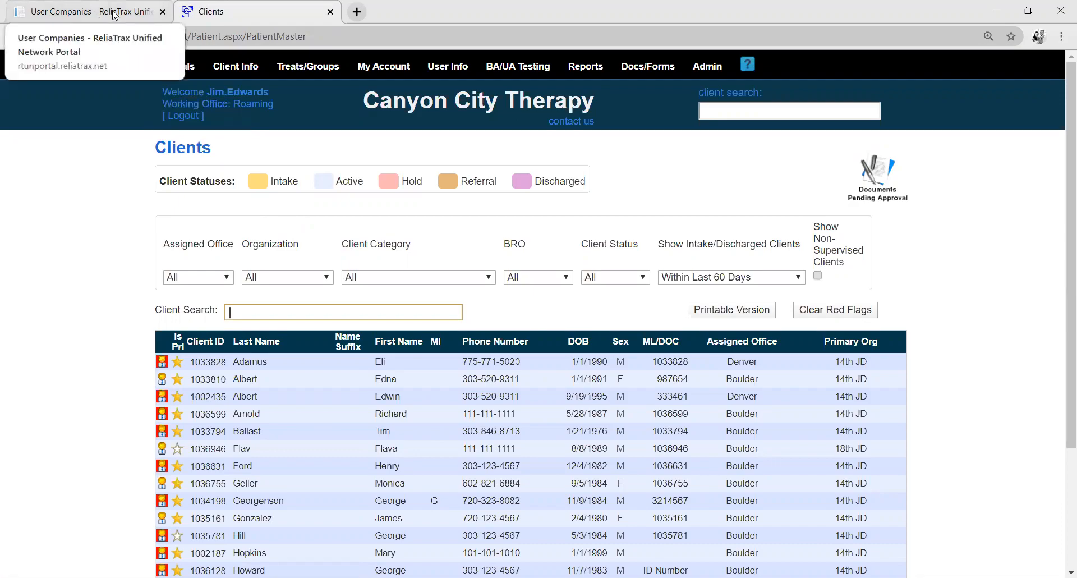
Return to the portal's browser tab, open the My Clients page and look through its client entries.
left_click(99, 17)
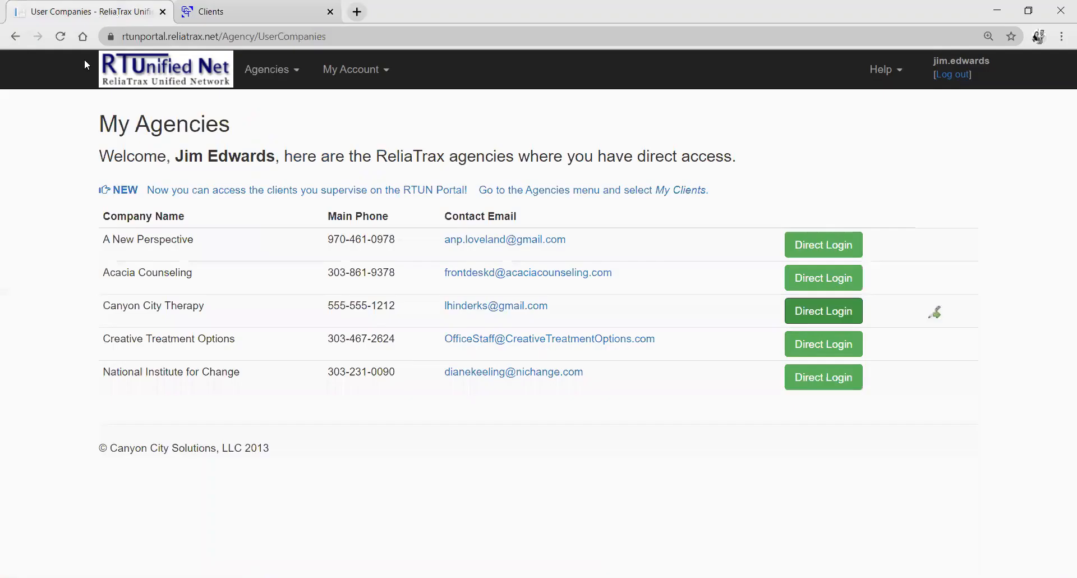
left_click(292, 76)
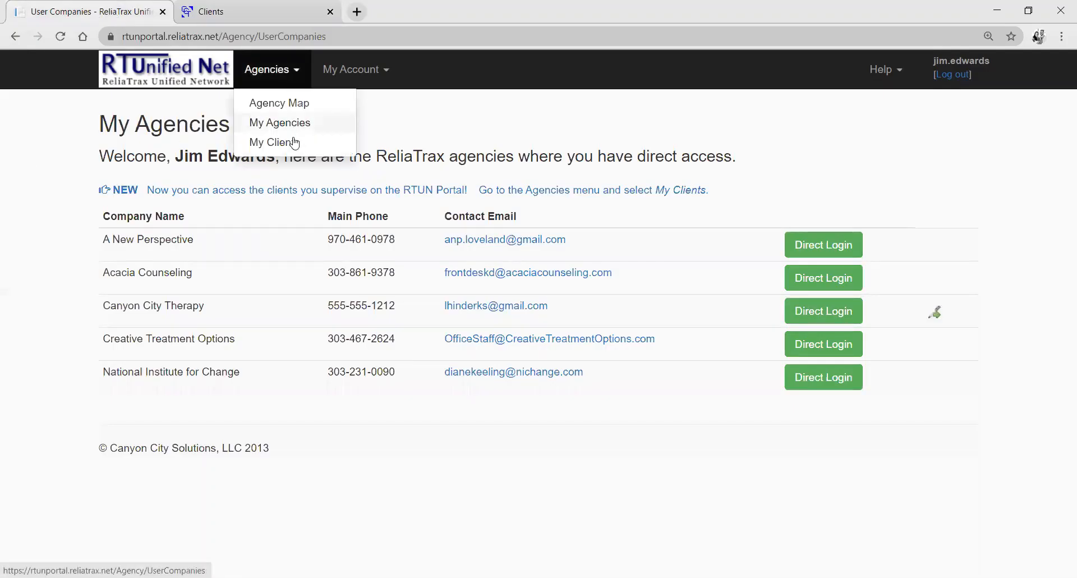
left_click(313, 149)
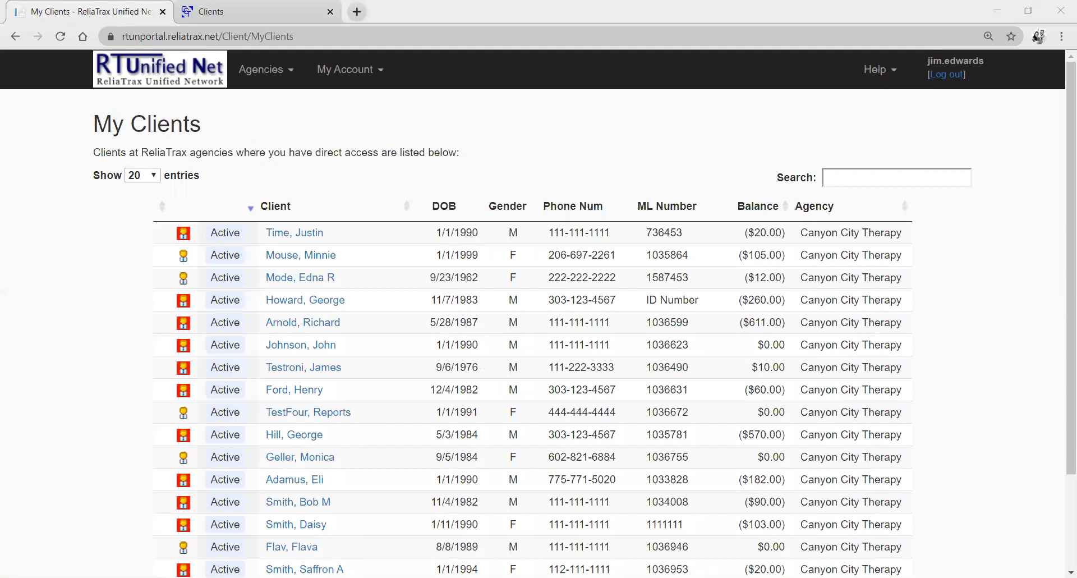
scroll(980, 246, "down", 1)
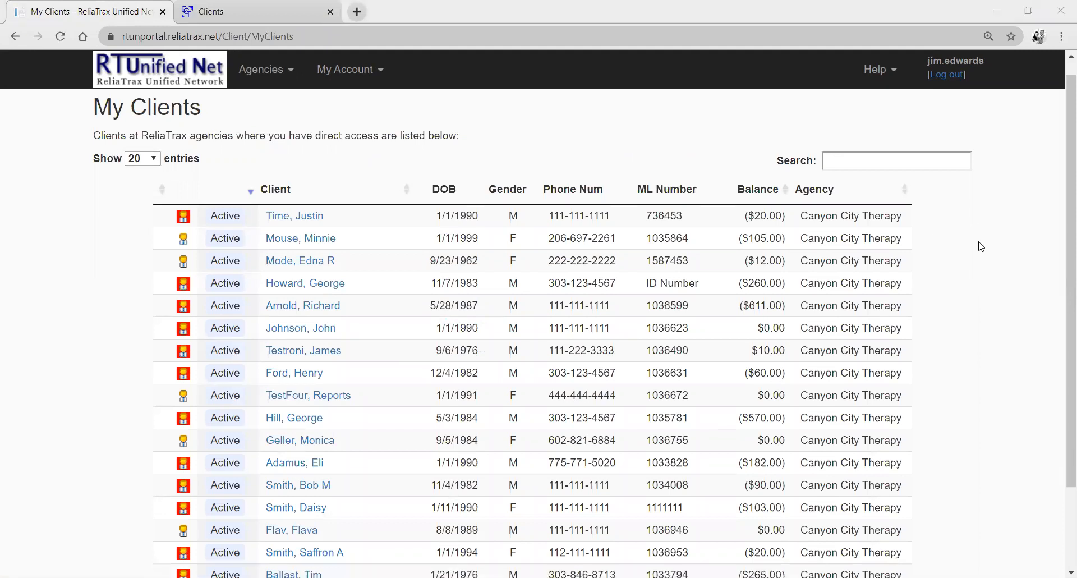
scroll(981, 246, "down", 1)
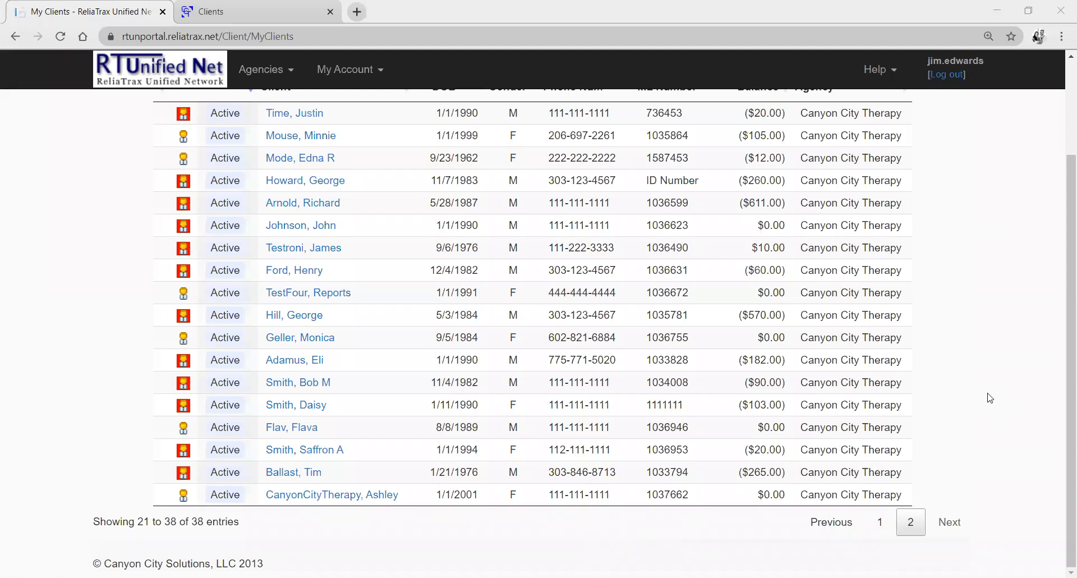
scroll(991, 401, "up", 1)
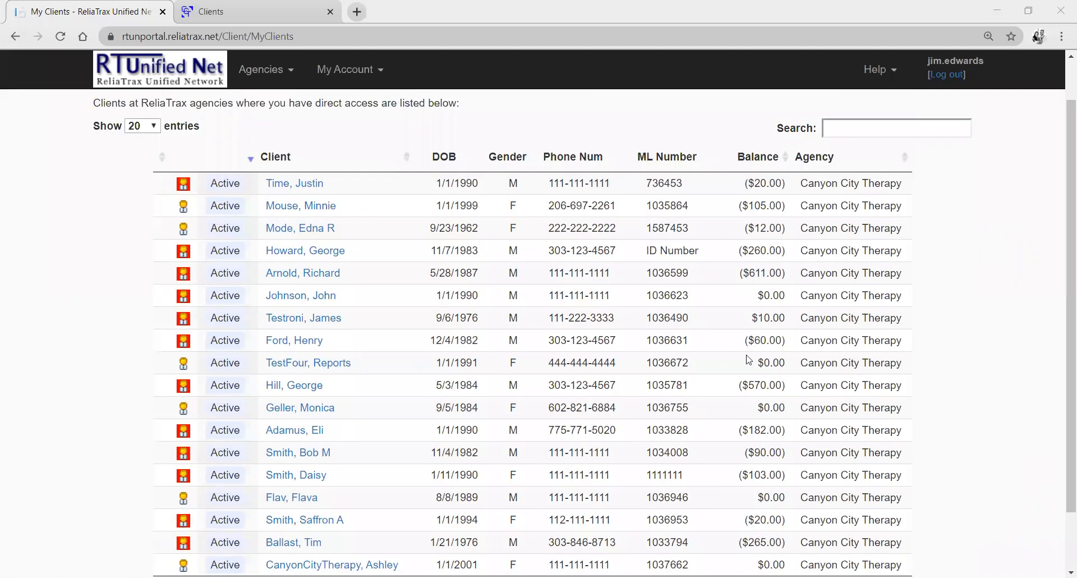
Sort the client list by status in descending and ascending order, and alphabetically by client name.
left_click(271, 166)
left_click(263, 167)
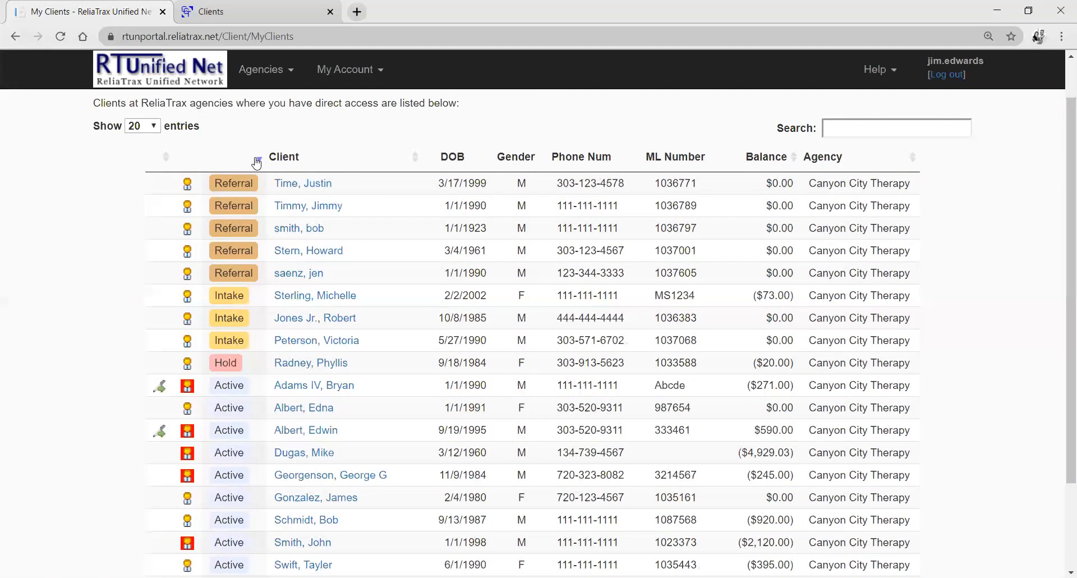
left_click(257, 163)
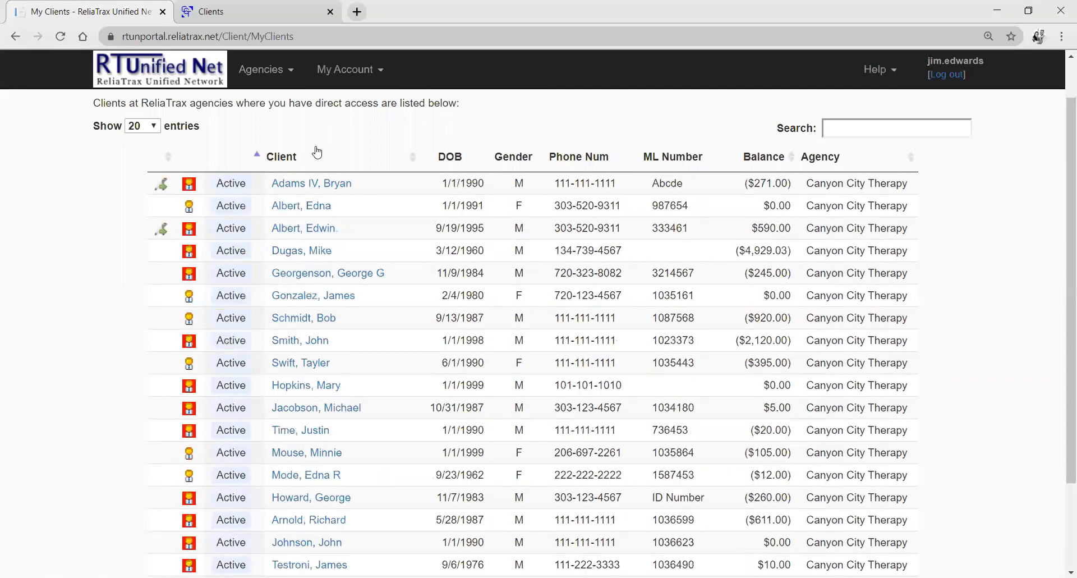
left_click(401, 158)
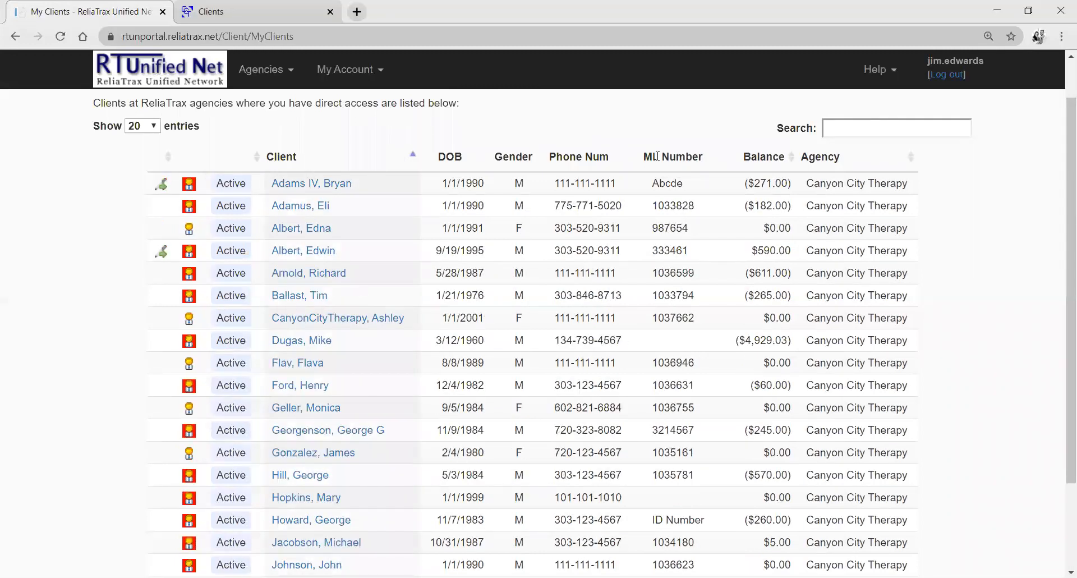
Try the balance and agency sort orders on the client list, ending with ascending order by client name.
left_click(787, 161)
left_click(783, 164)
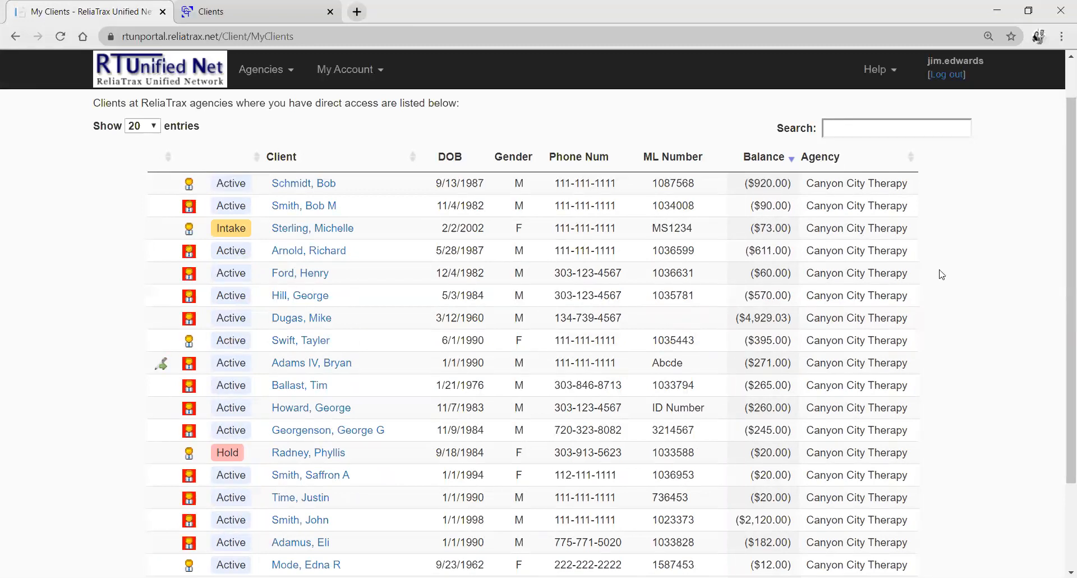
left_click(910, 159)
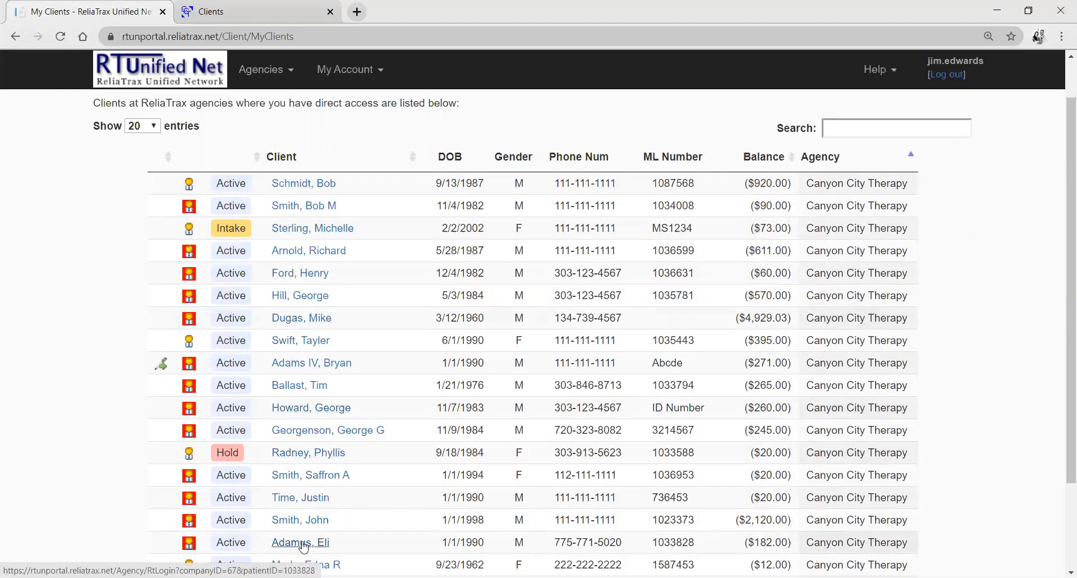
left_click(360, 162)
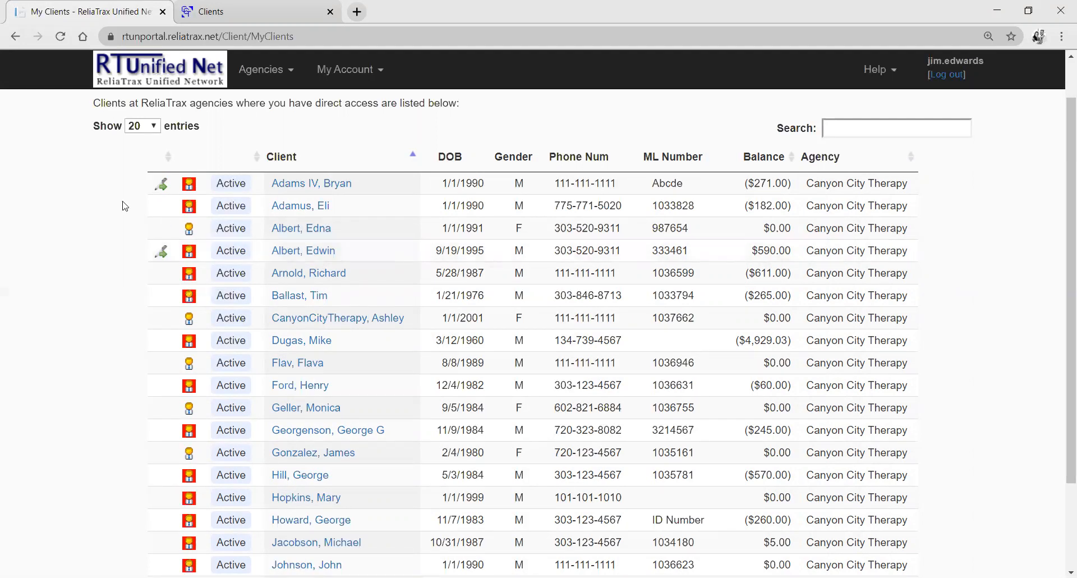
Open the record of the client with the $590.00 balance and bring up its information details for editing.
left_click(190, 253)
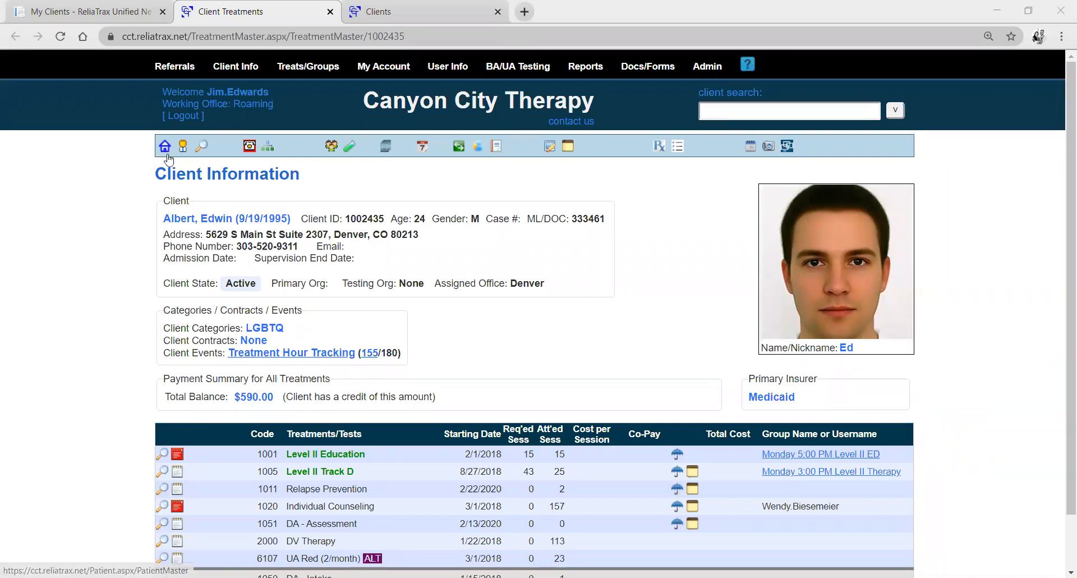
left_click(204, 148)
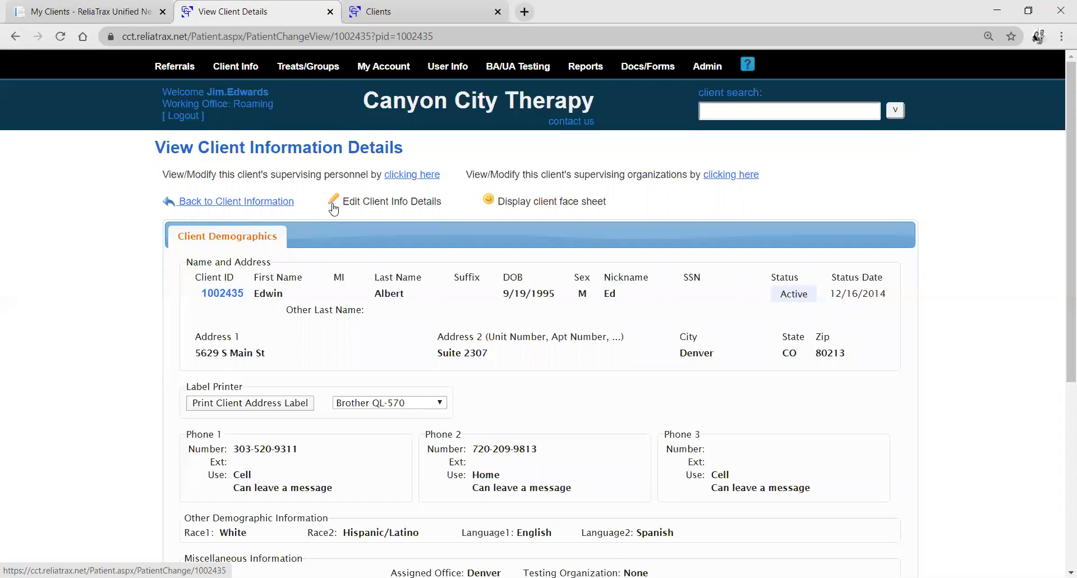
left_click(333, 204)
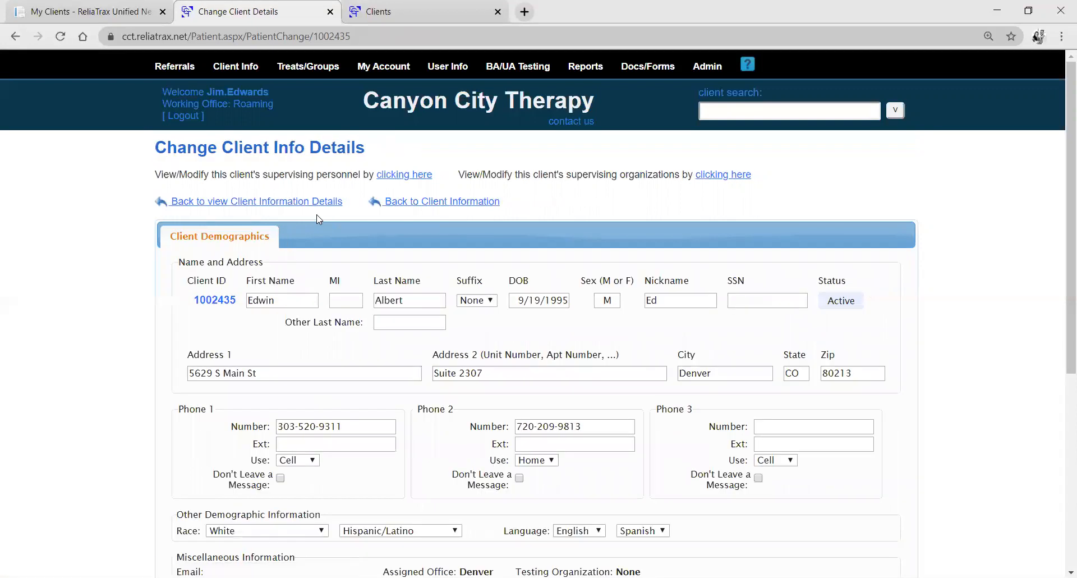
Activate the Address 1 and Address 2 fields in the client's demographics for editing.
scroll(288, 294, "down", 1)
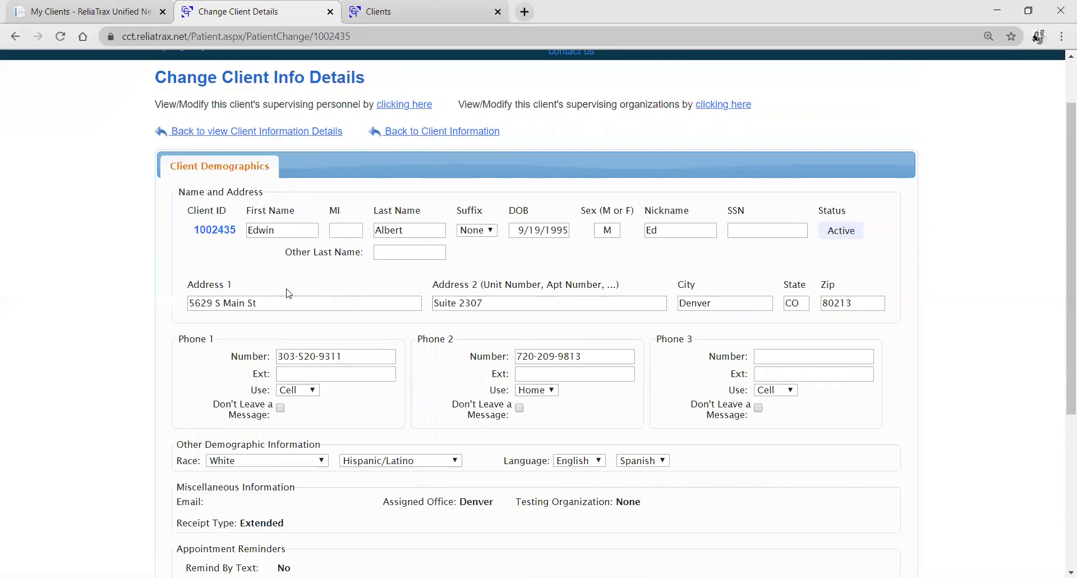
left_click(288, 302)
left_click(485, 306)
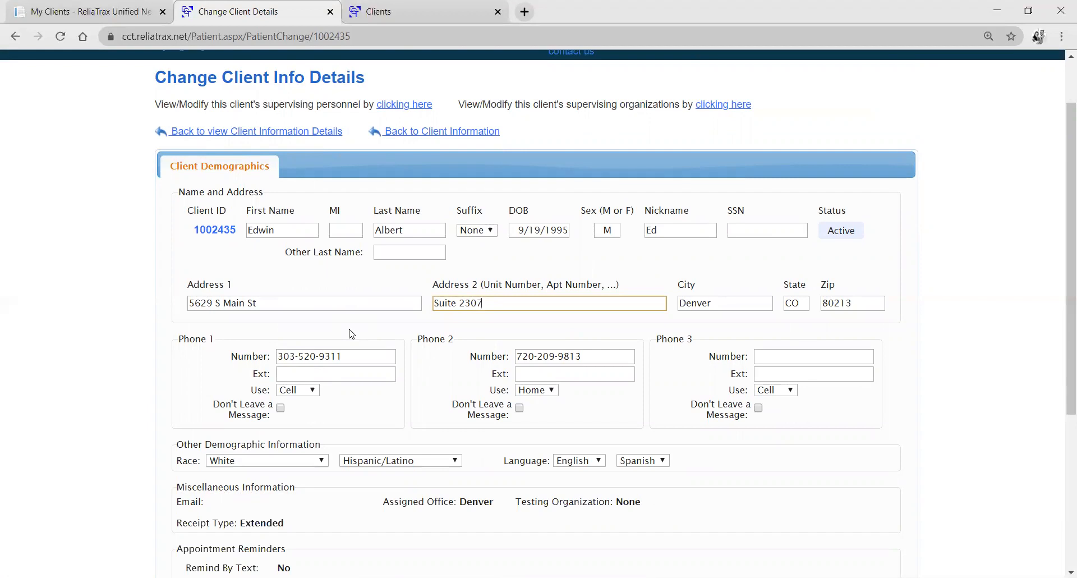
Go through the Address 1, Address 2 and City fields and save the client's demographic details.
left_click(320, 303)
left_click(529, 303)
left_click(708, 306)
left_click(149, 335)
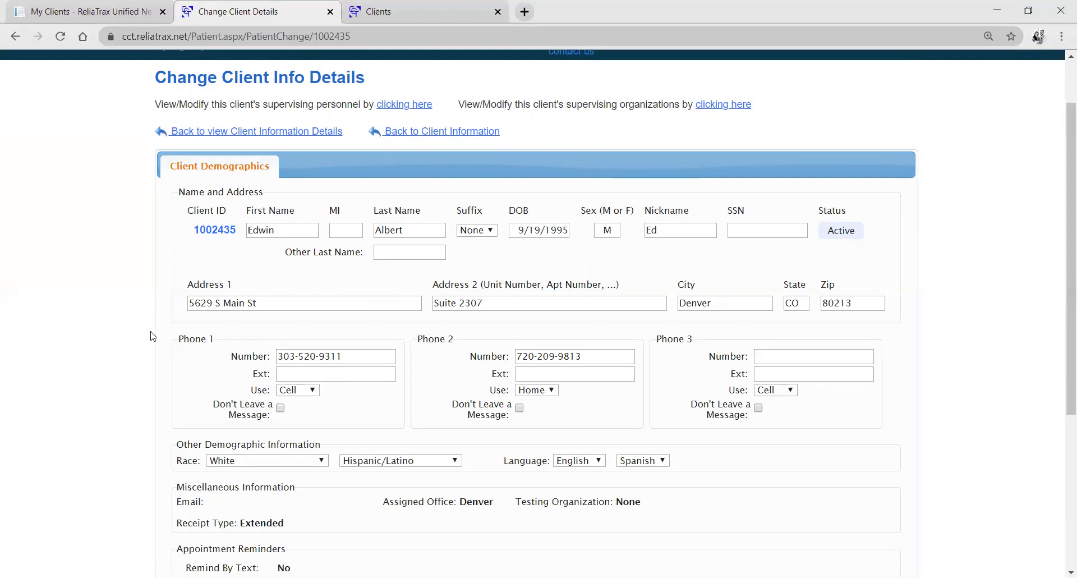
scroll(122, 327, "down", 5)
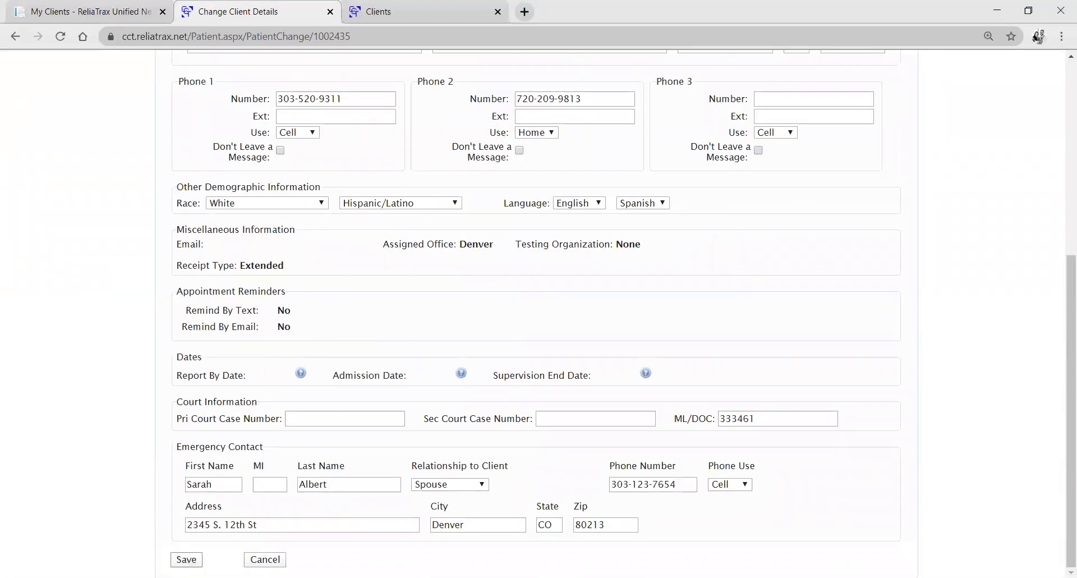
left_click(186, 559)
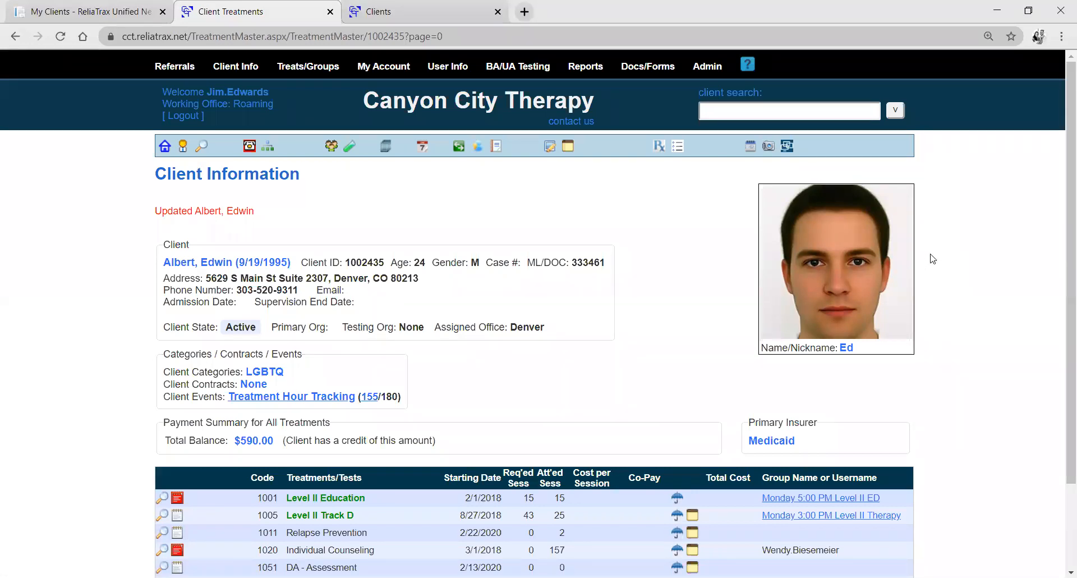
View the client's picture management page, return to the client's information, and highlight the Client Categories line.
left_click(768, 147)
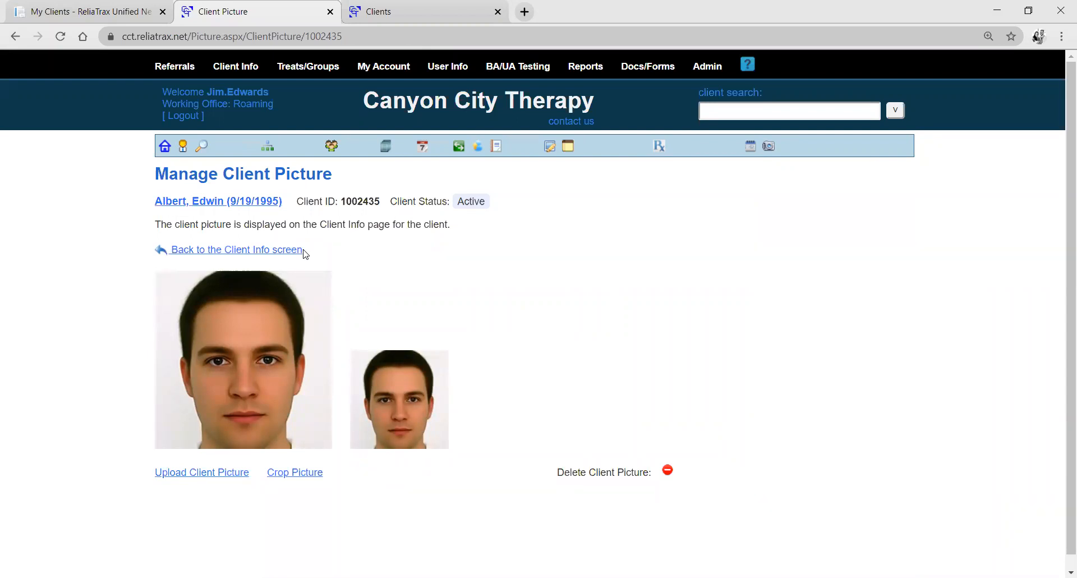
left_click(198, 204)
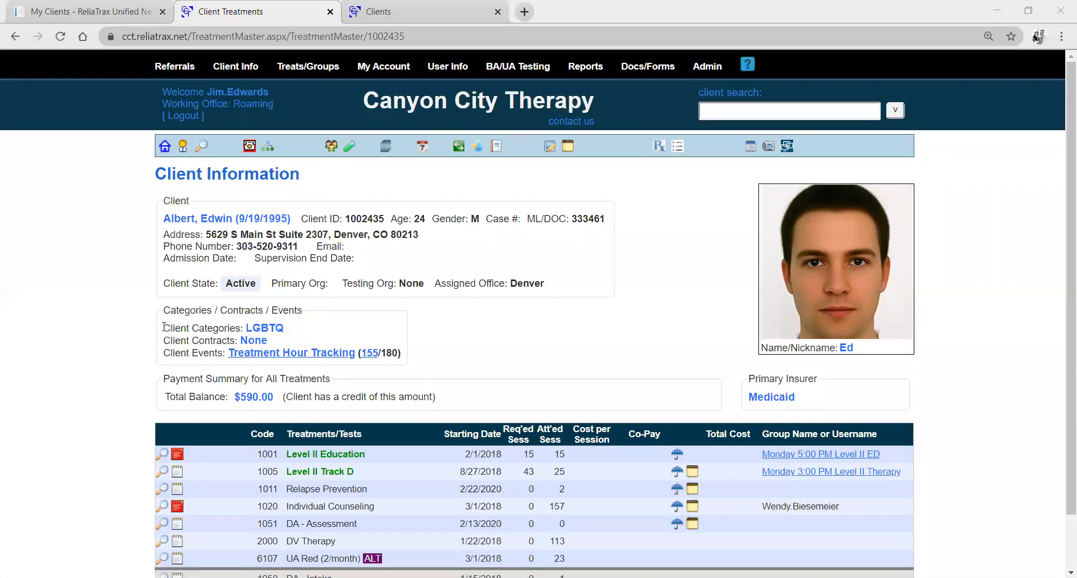
left_click_drag(163, 327, 300, 327)
left_click(325, 303)
Browse the client's archived documents and view the Level II Ed Monthly Report filed 5/1/2020, returning to the client's information.
left_click(386, 147)
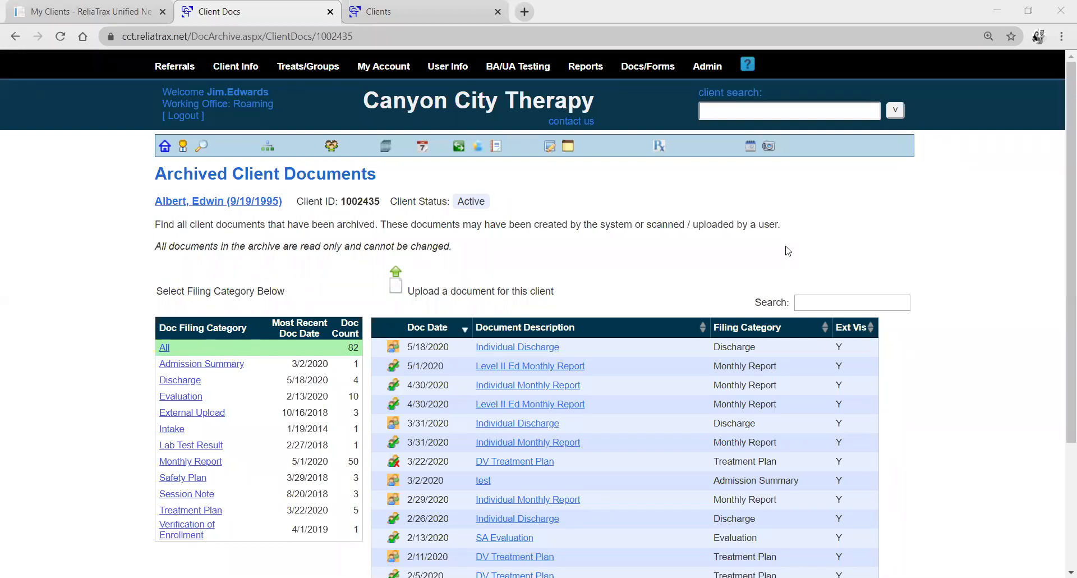
scroll(604, 216, "down", 2)
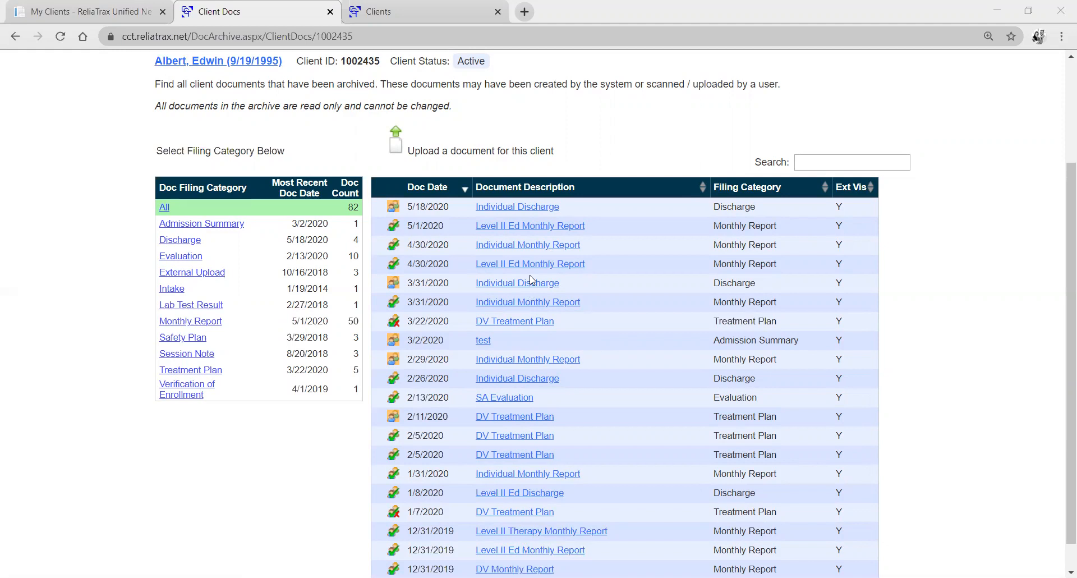
scroll(327, 164, "up", 1)
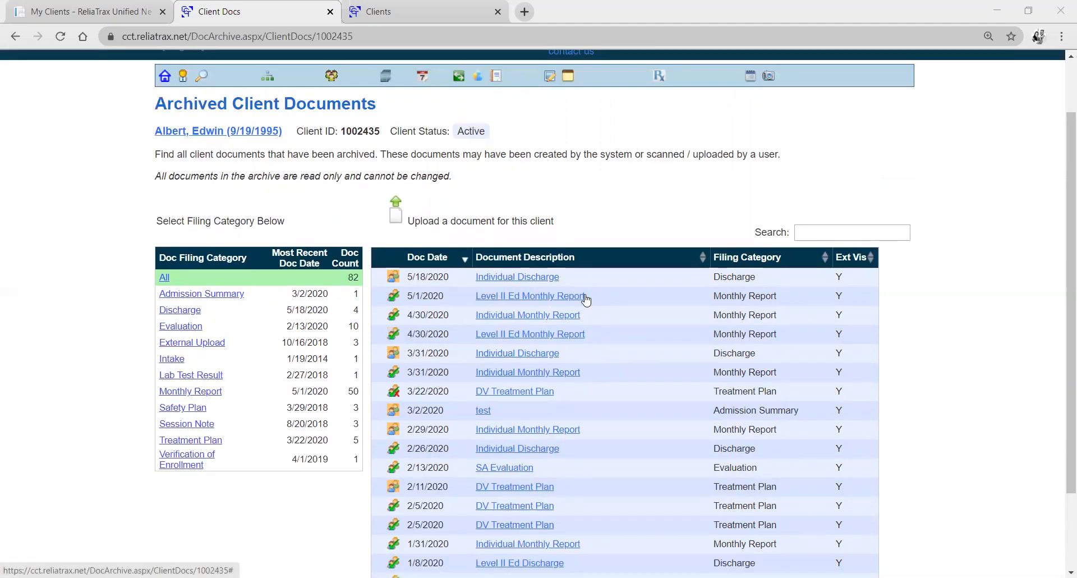
left_click(547, 302)
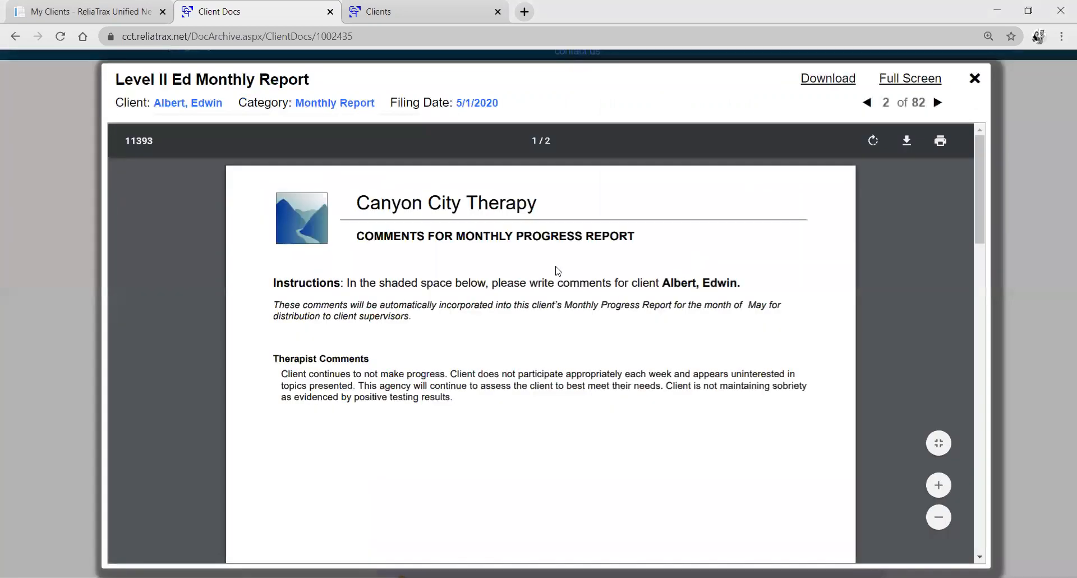
scroll(393, 351, "down", 2)
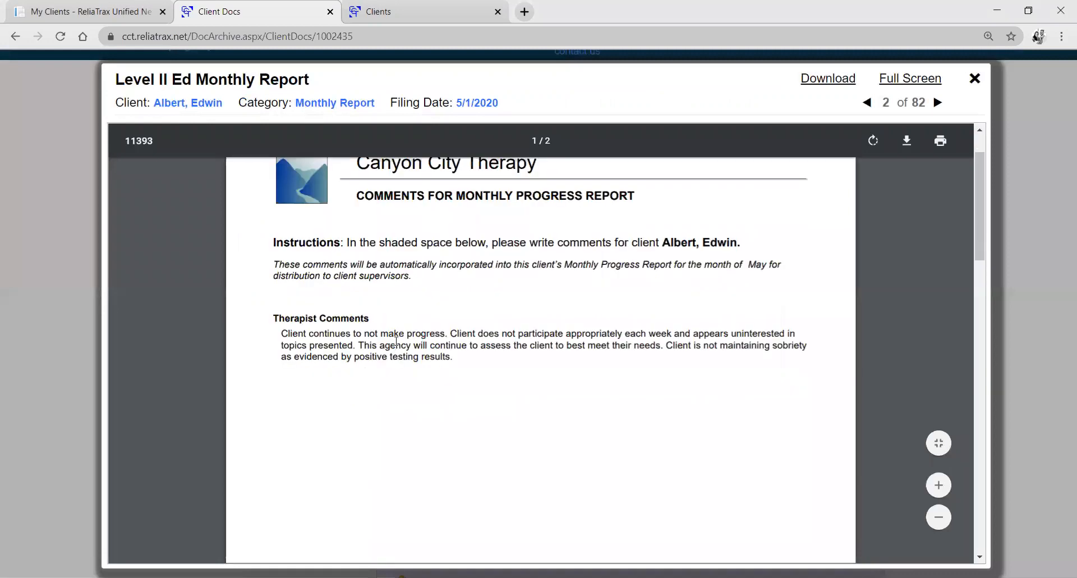
left_click(975, 81)
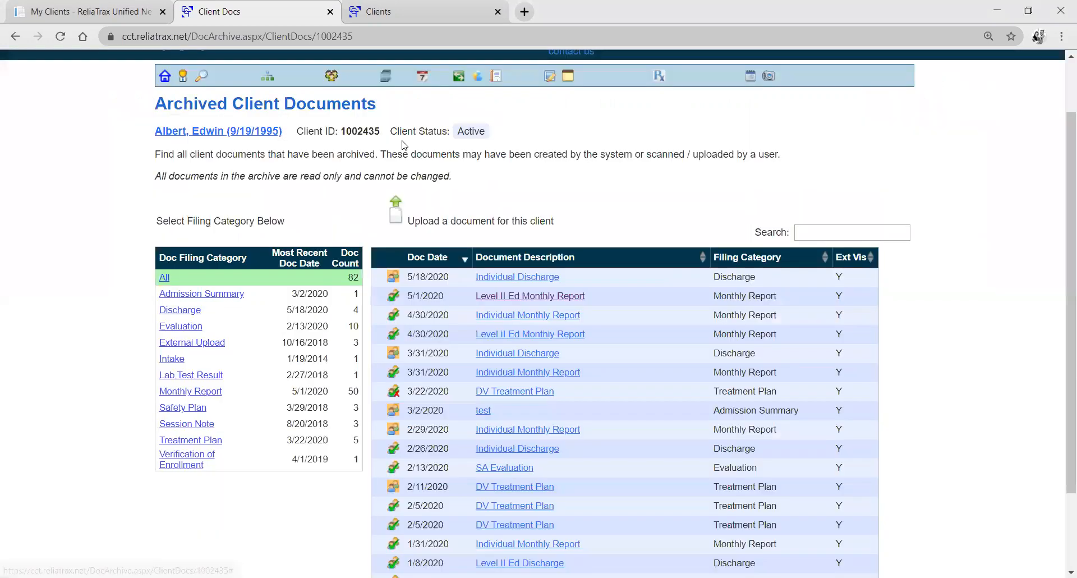
left_click(271, 136)
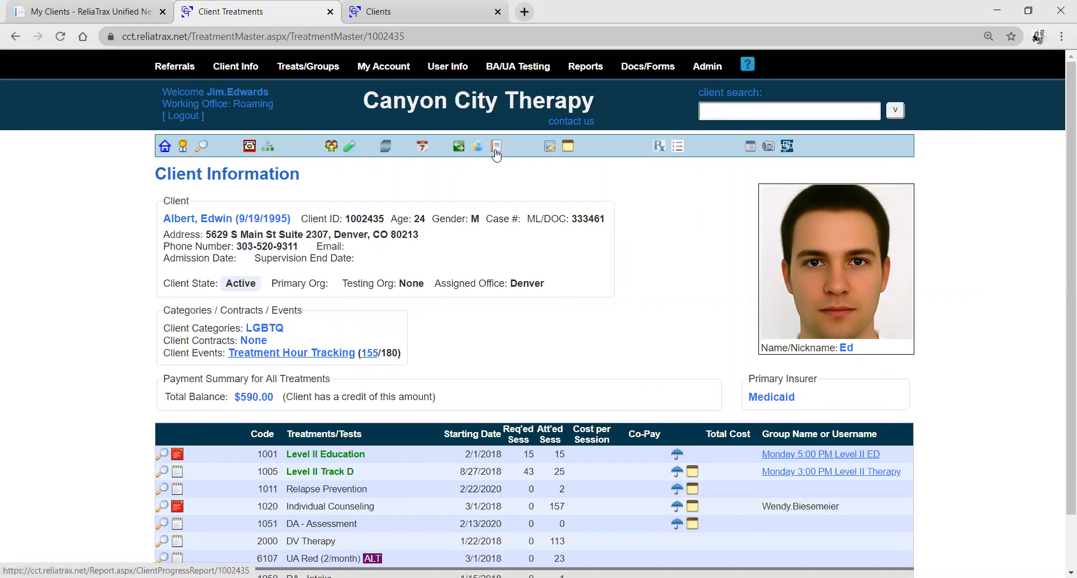
Open the client's progress report and review its treatment summary and monthly activity summary.
left_click(496, 150)
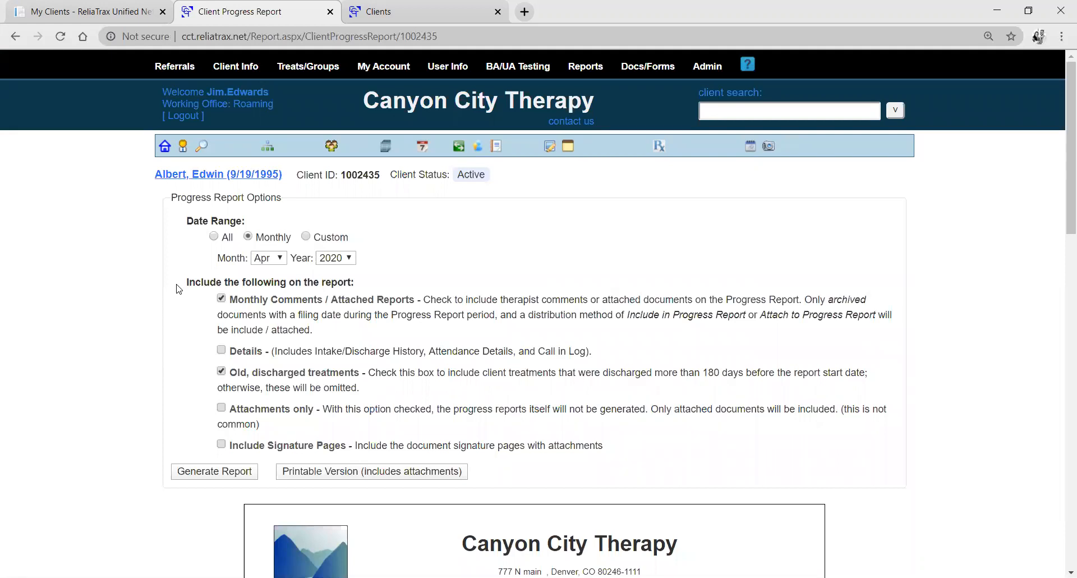
scroll(182, 289, "down", 6)
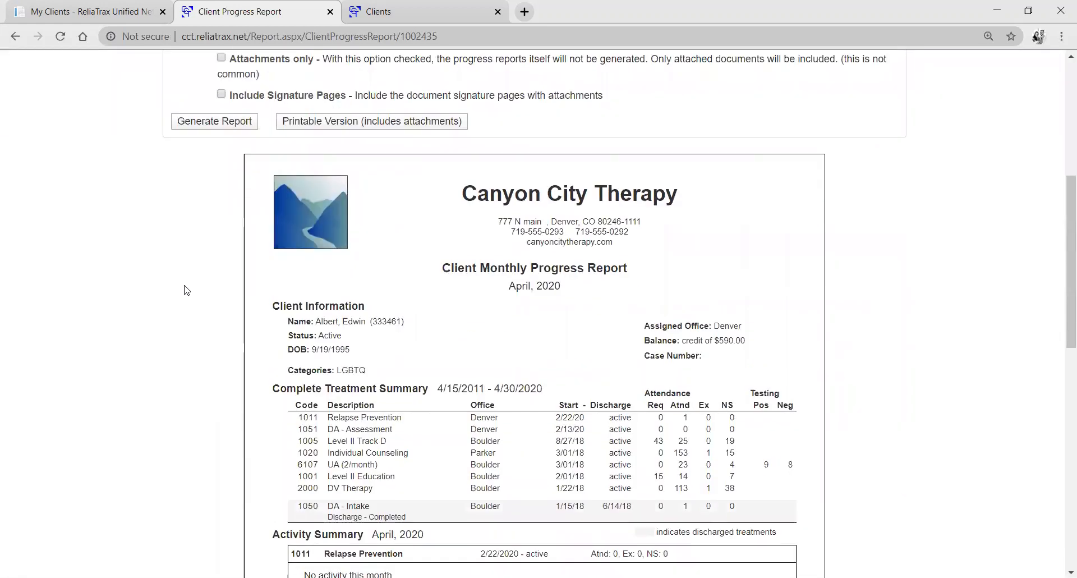
scroll(187, 290, "down", 3)
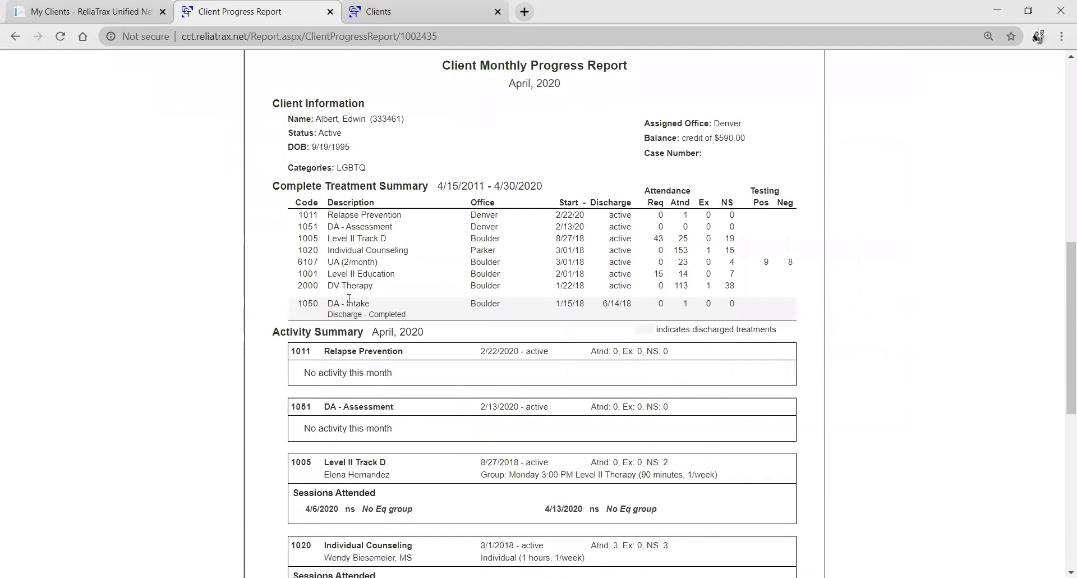
scroll(349, 298, "down", 2)
scroll(555, 289, "down", 2)
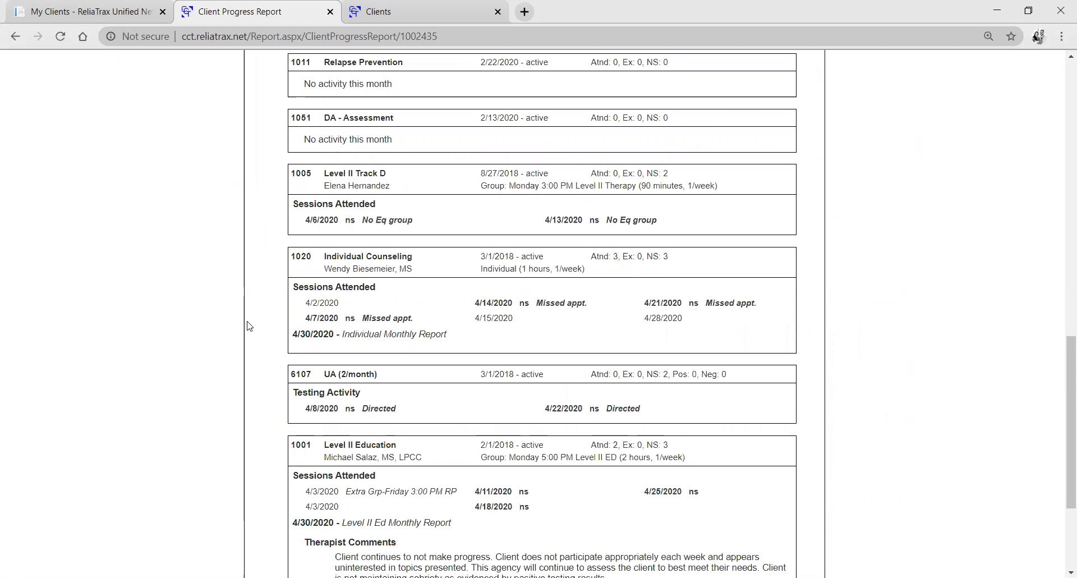
Examine the Level II Track D and Level II Education entries, highlighting the Level II Education title and the Therapist Comments heading.
double_click(293, 173)
left_click_drag(391, 169, 391, 171)
left_click(397, 183)
scroll(337, 278, "down", 1)
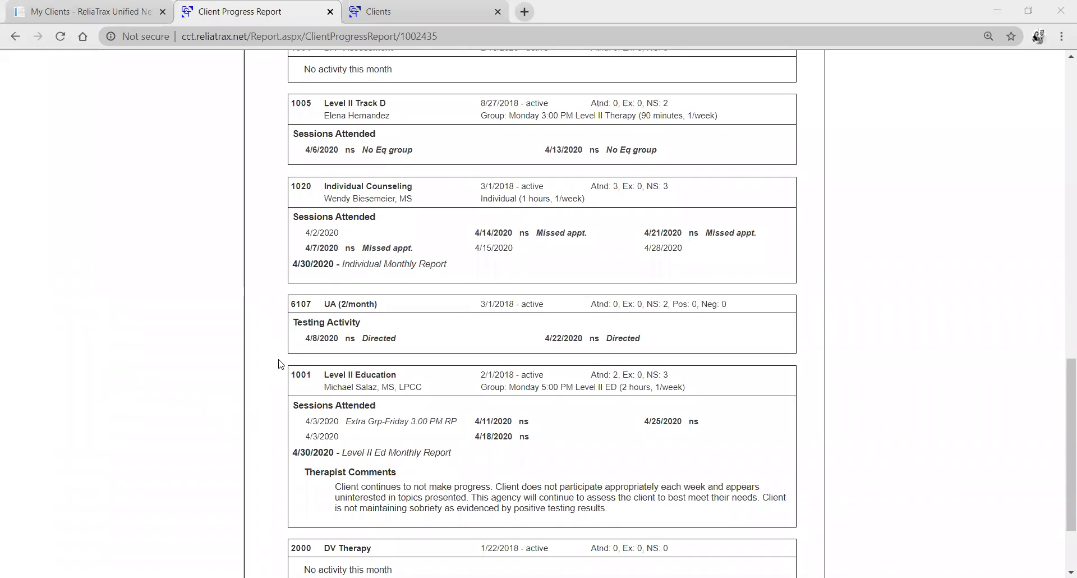
scroll(281, 365, "down", 1)
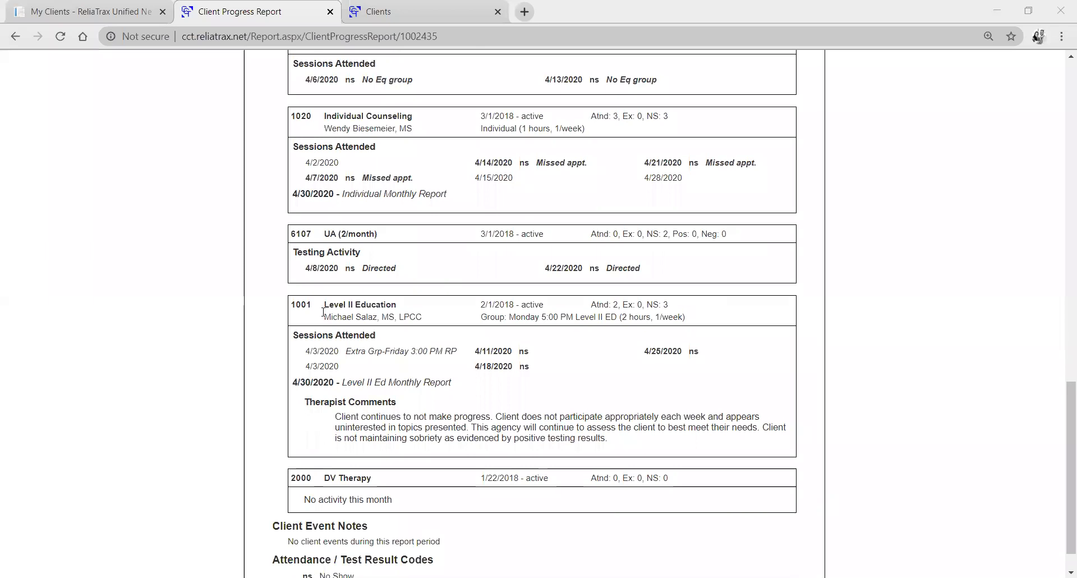
left_click_drag(324, 303, 406, 308)
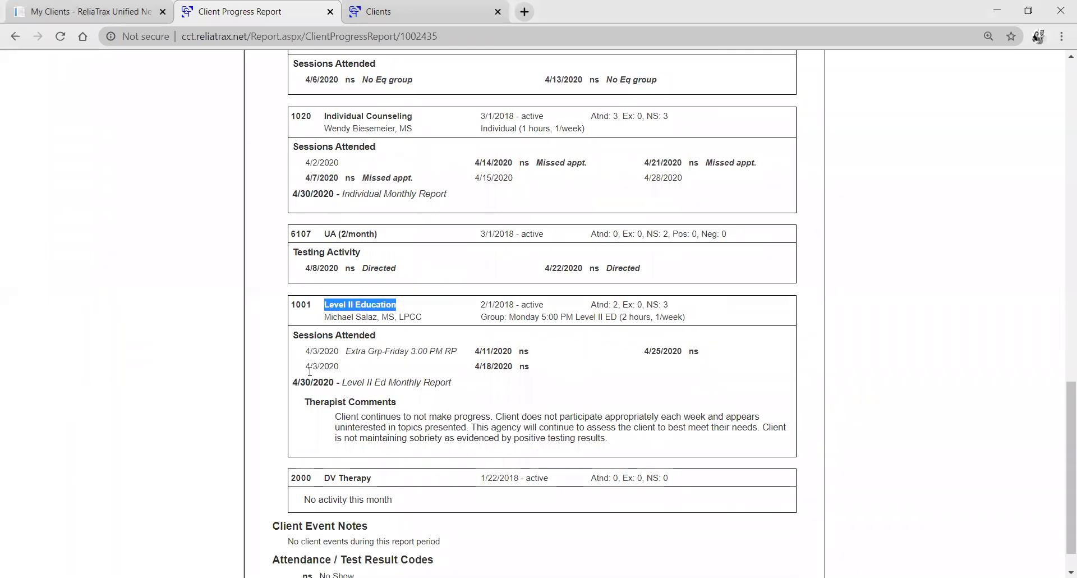
left_click_drag(305, 402, 403, 409)
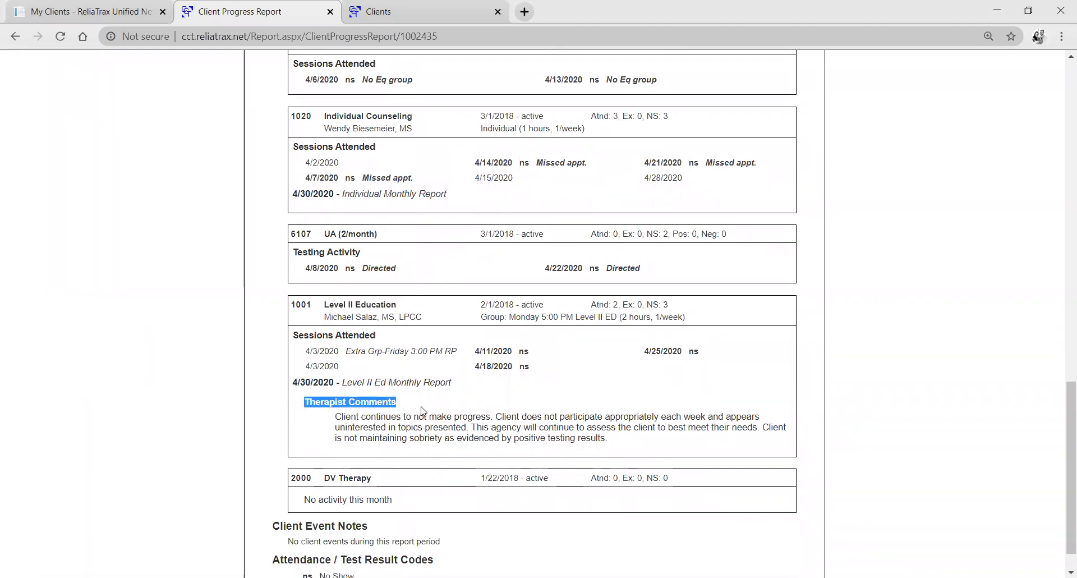
left_click(423, 414)
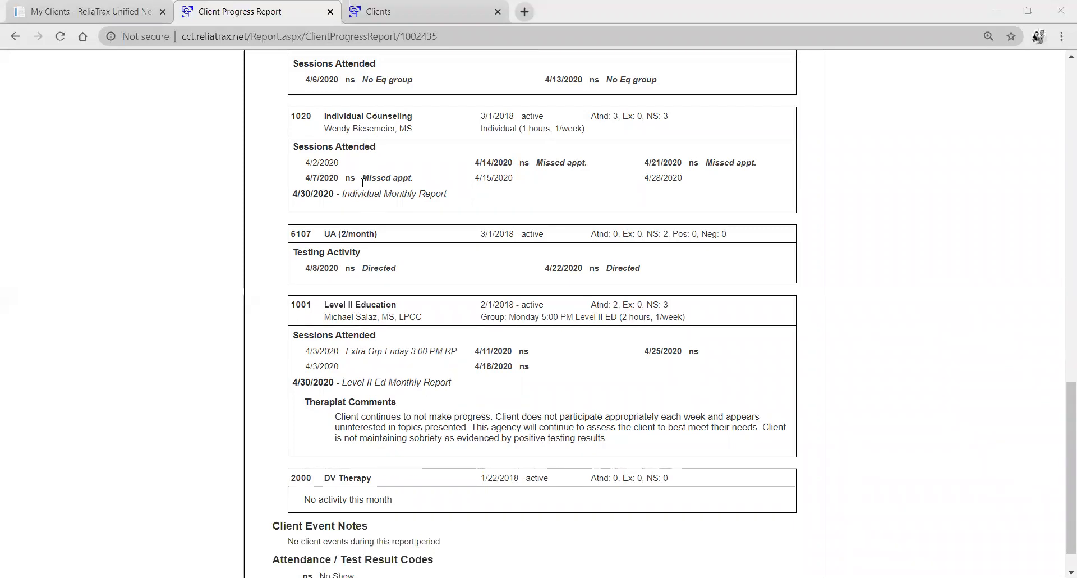
Bring up the month choices in the progress report's date range options and dismiss them.
scroll(368, 194, "up", 15)
scroll(360, 198, "up", 3)
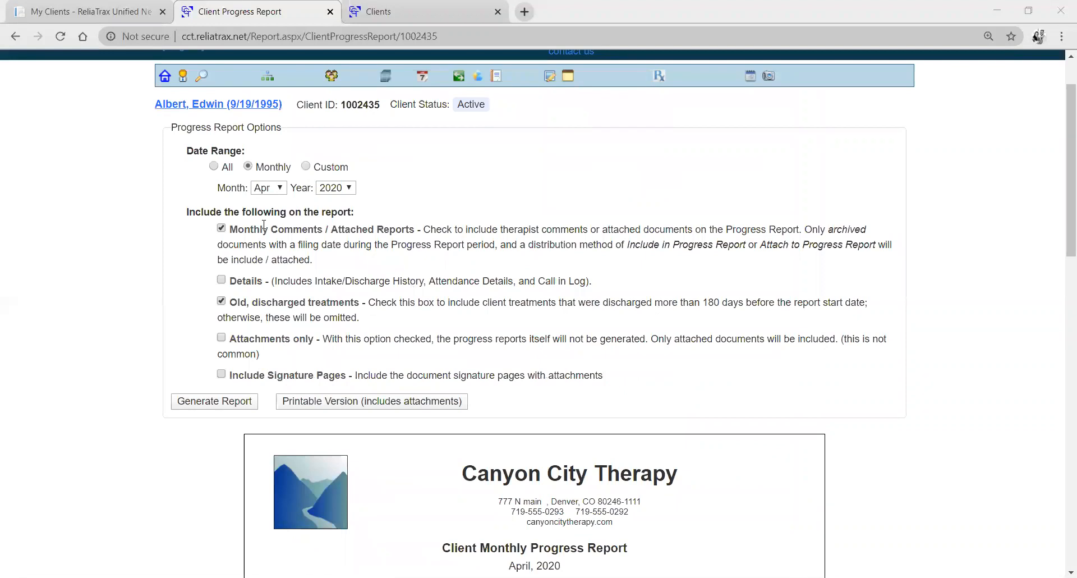
left_click(283, 190)
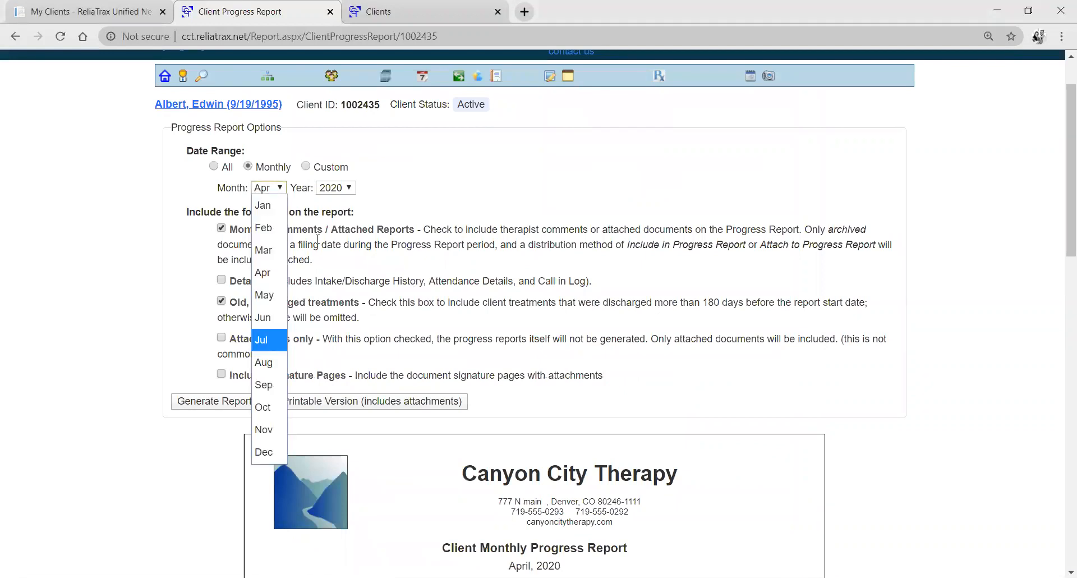
left_click(315, 235)
left_click(315, 236)
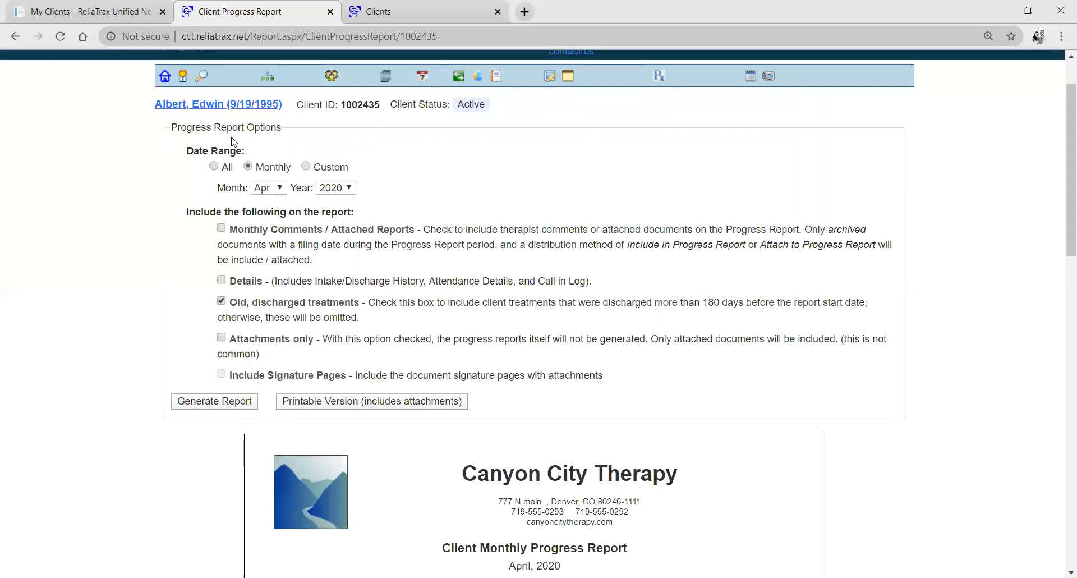
Leave the progress report and view the client's appointments, returning to the client's information page.
left_click(226, 108)
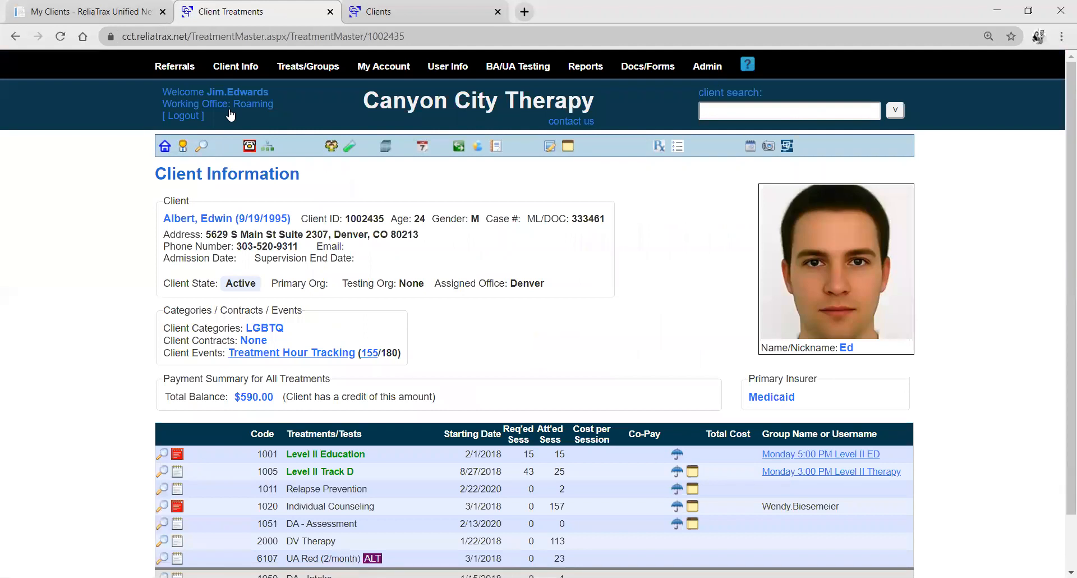
left_click(422, 151)
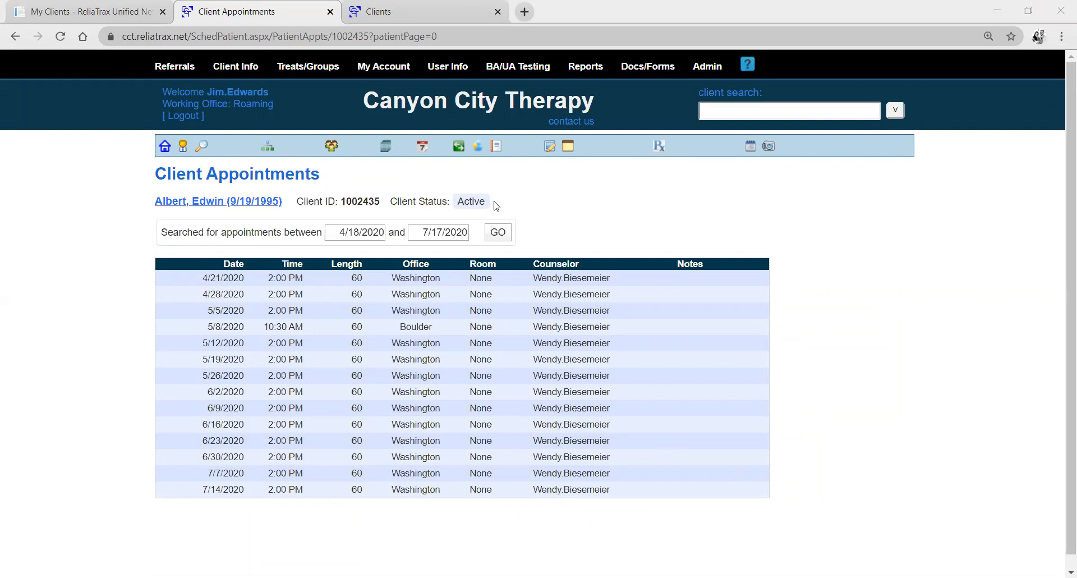
left_click(255, 199)
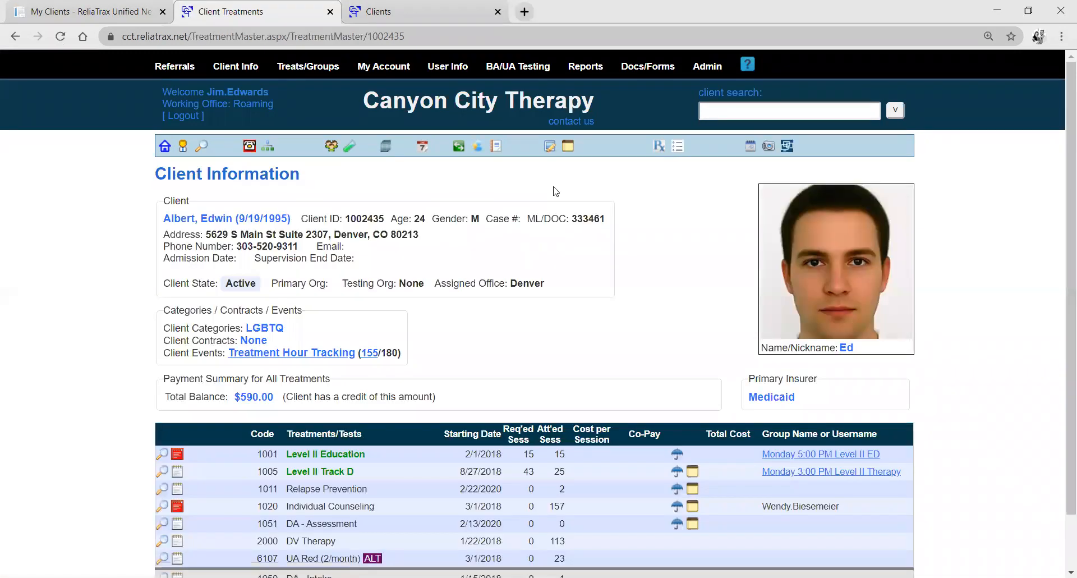
Open the client's vouchers and review the list, highlighting the initial amount of the voucher dated 2/13/2020.
left_click(568, 147)
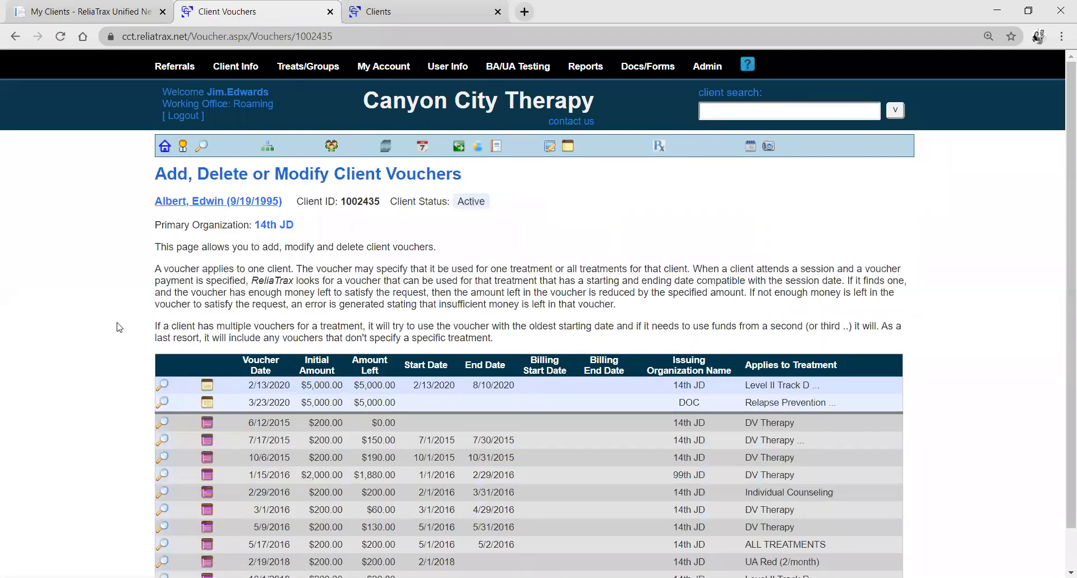
scroll(121, 327, "down", 1)
scroll(120, 328, "up", 1)
scroll(207, 481, "down", 1)
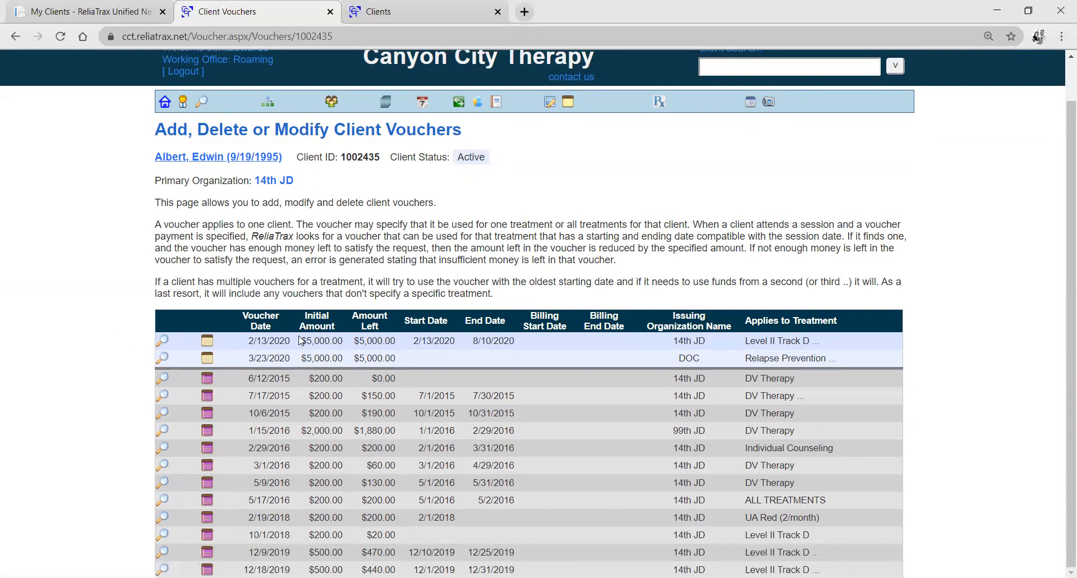
left_click_drag(303, 341, 357, 338)
left_click(397, 346)
left_click(239, 388)
Review the charges of the inactive voucher dated 6/12/2015 and return to the client's information page.
left_click(207, 381)
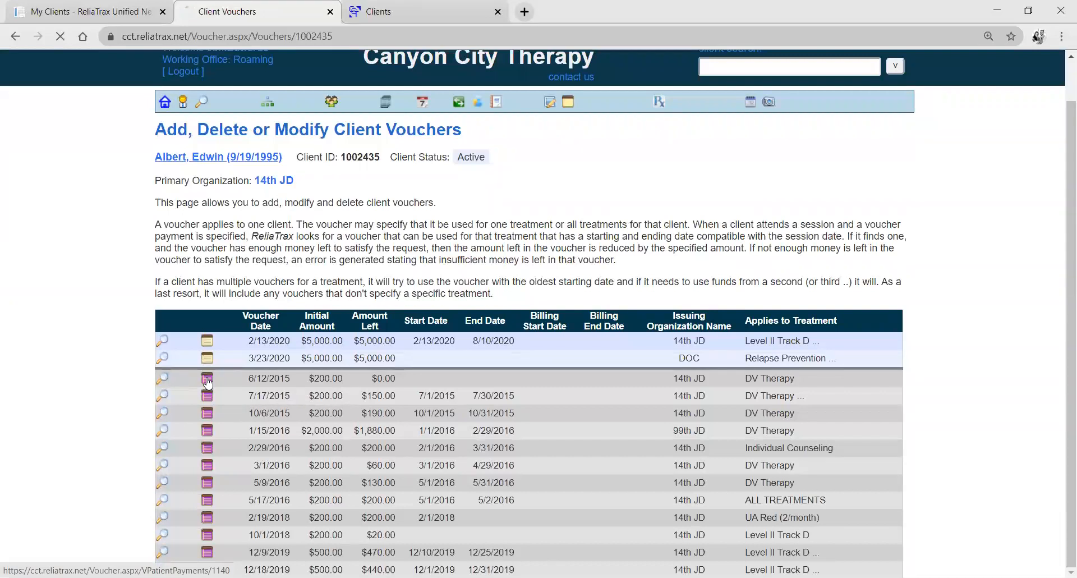
scroll(296, 403, "down", 3)
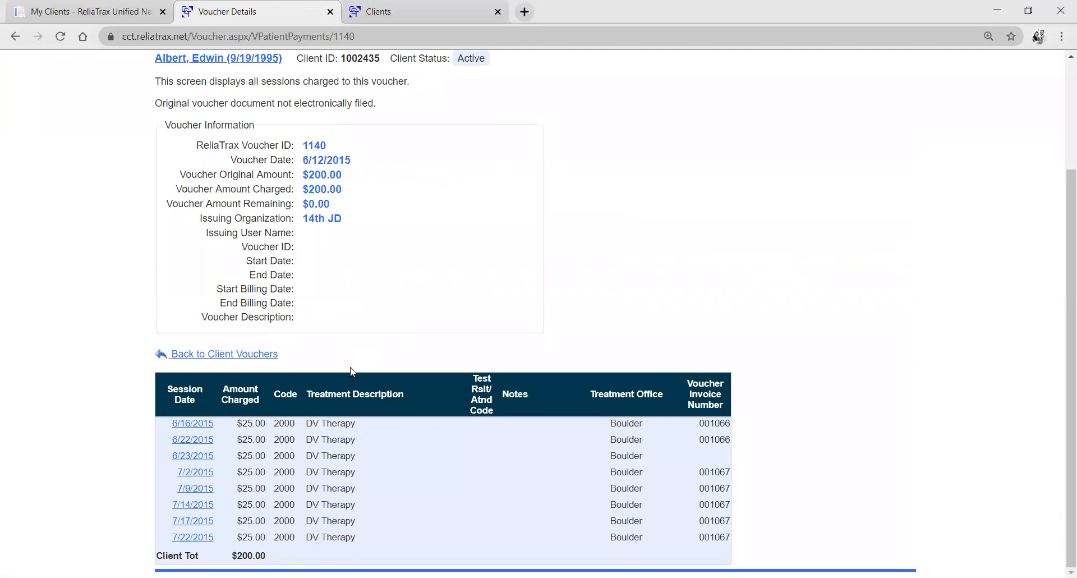
scroll(350, 371, "up", 3)
left_click(221, 206)
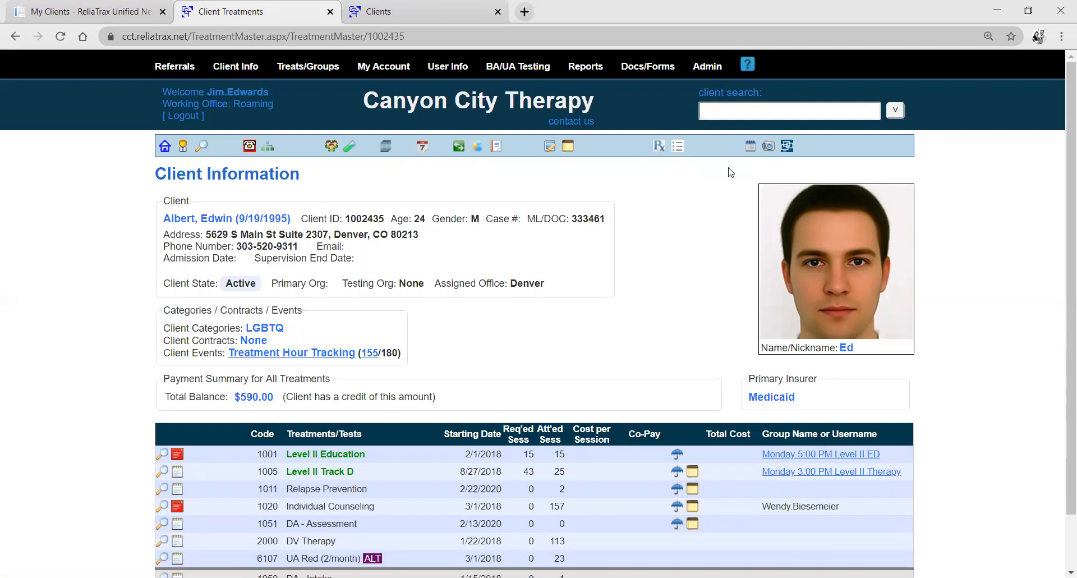
Open the client's tasks and start a new task, setting its visibility to any user (public).
left_click(679, 154)
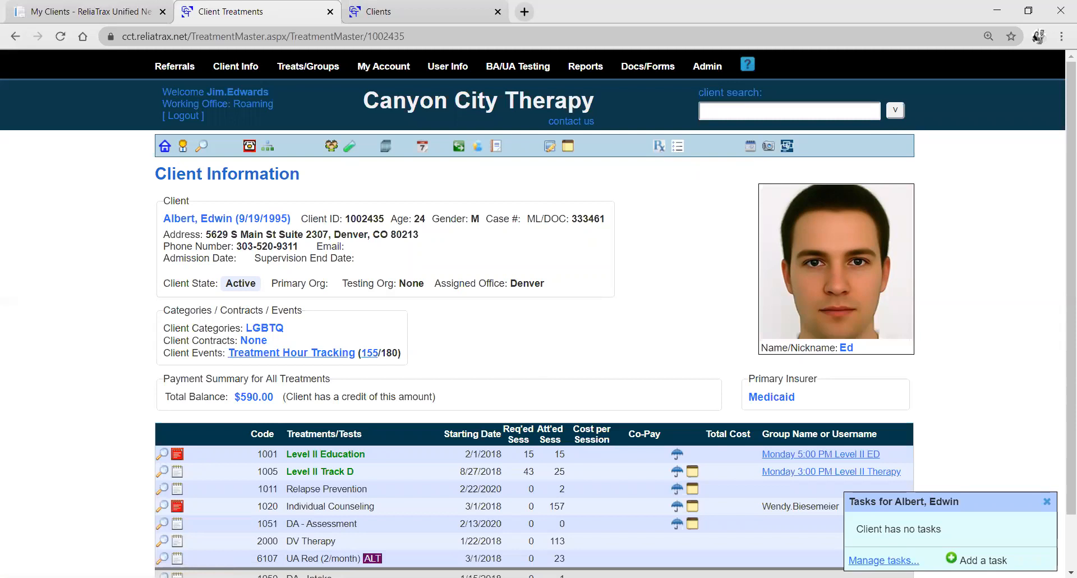
left_click(981, 559)
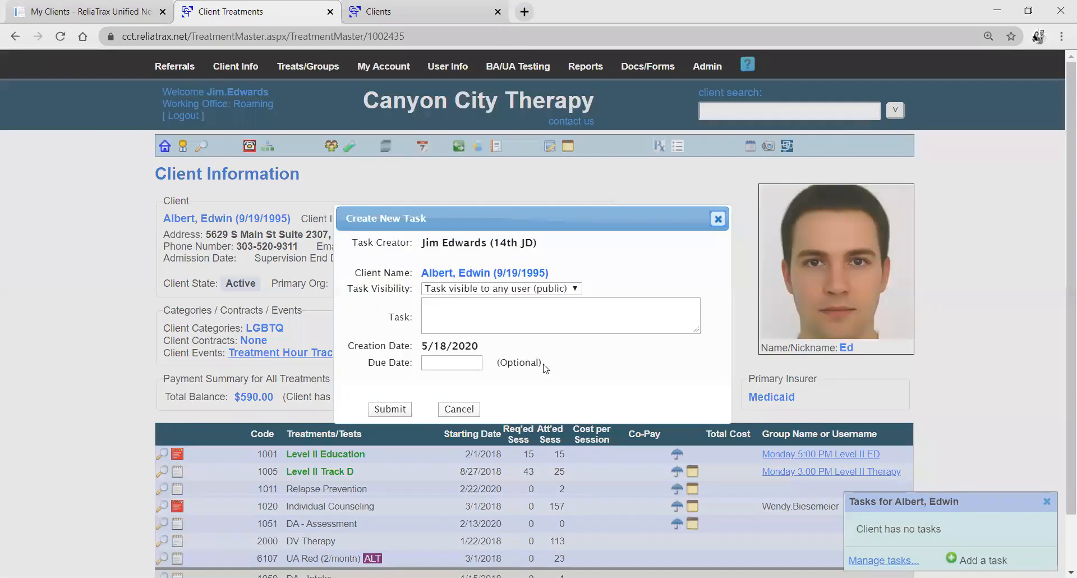
left_click(571, 288)
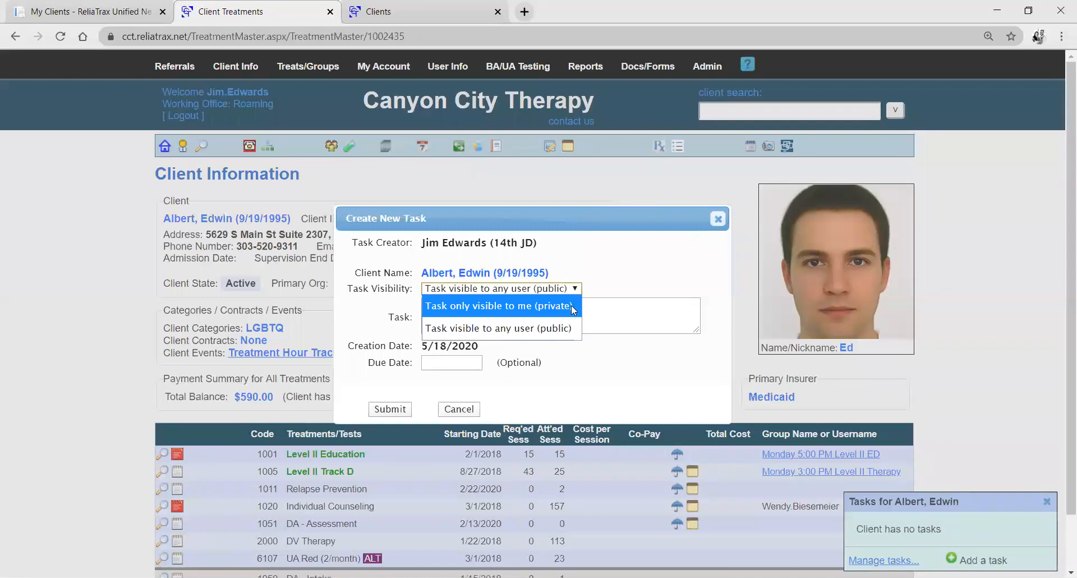
left_click(572, 306)
left_click(573, 288)
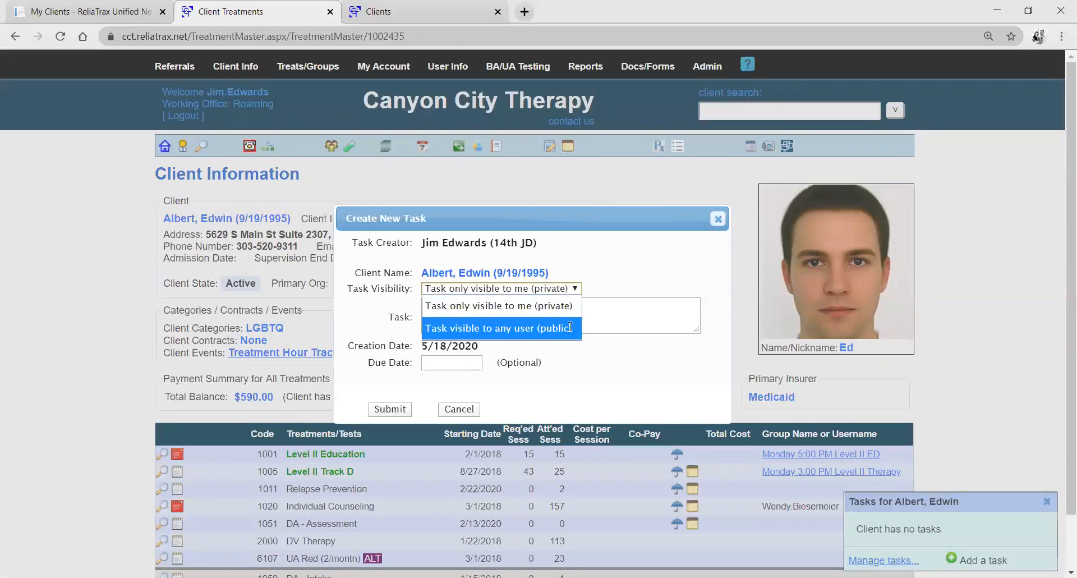
left_click(569, 328)
Enter "Please have client call me, I can't get a hold of him." as the task and submit it.
left_click(562, 320)
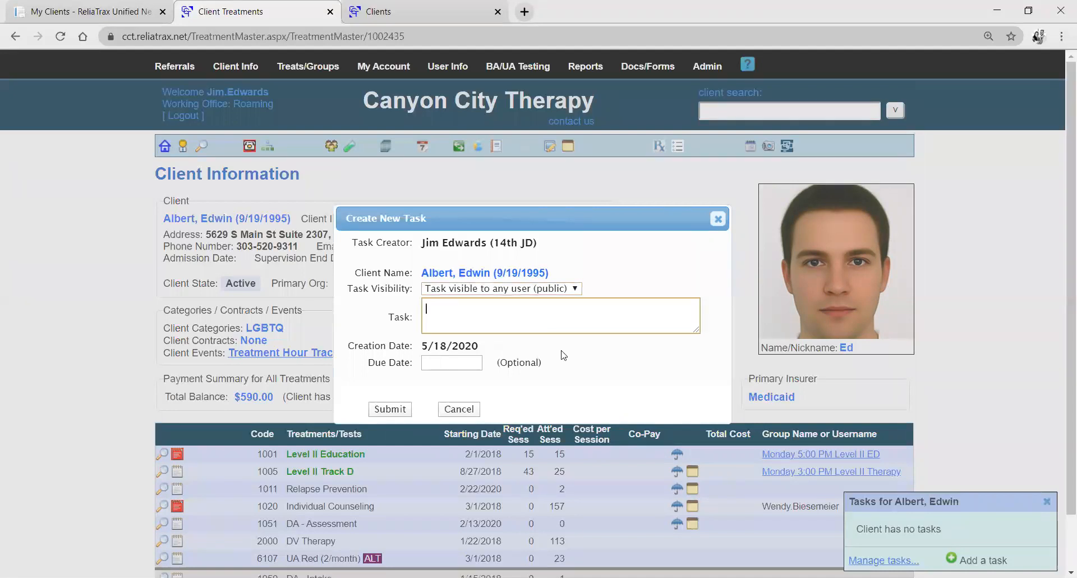
type("Please have client call me, I can't get ahold")
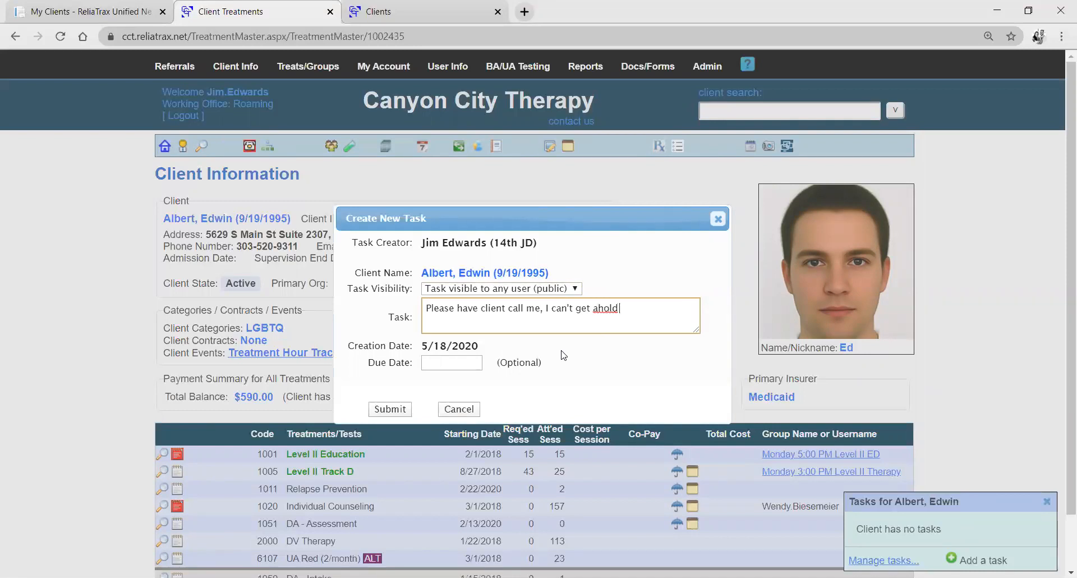
key("BackSpace")
key("BackSpace")
key("BackSpace")
key("BackSpace")
type("hold of him.")
left_click(386, 410)
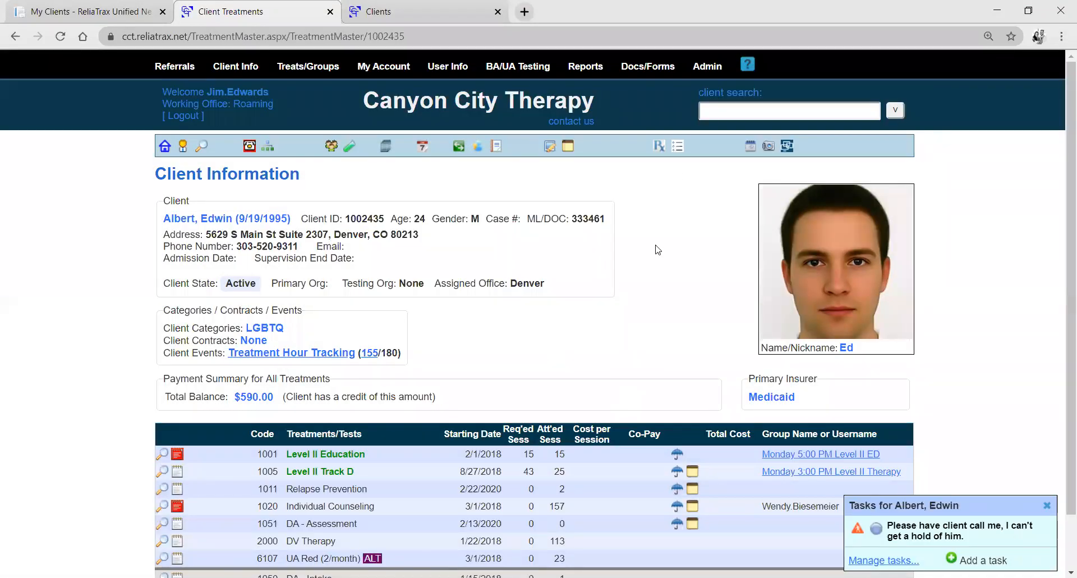
Open the administrative list of client tasks, review it, and return to the client's information page.
left_click(718, 71)
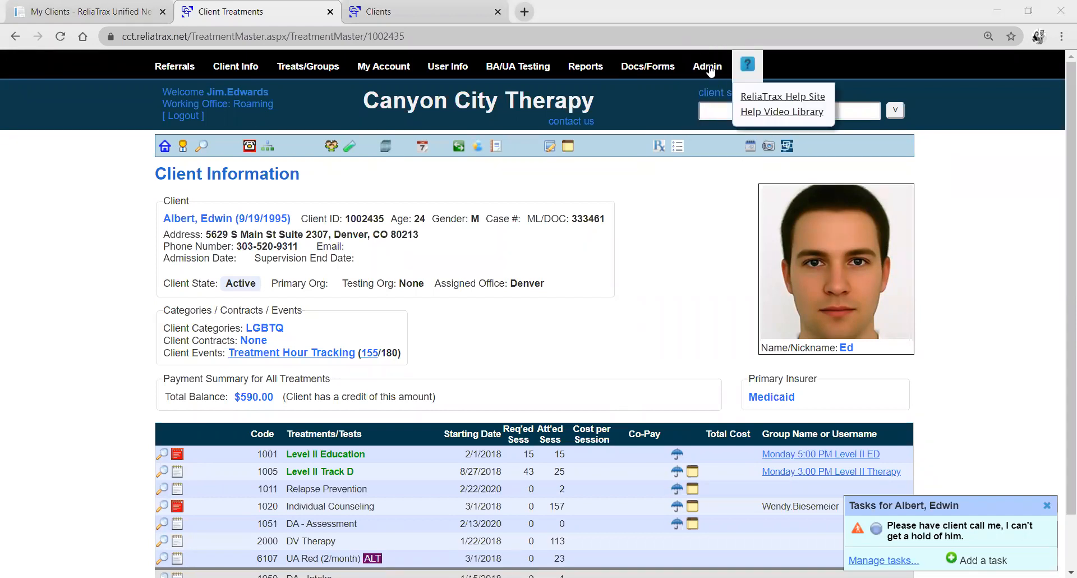
mouse_move(711, 70)
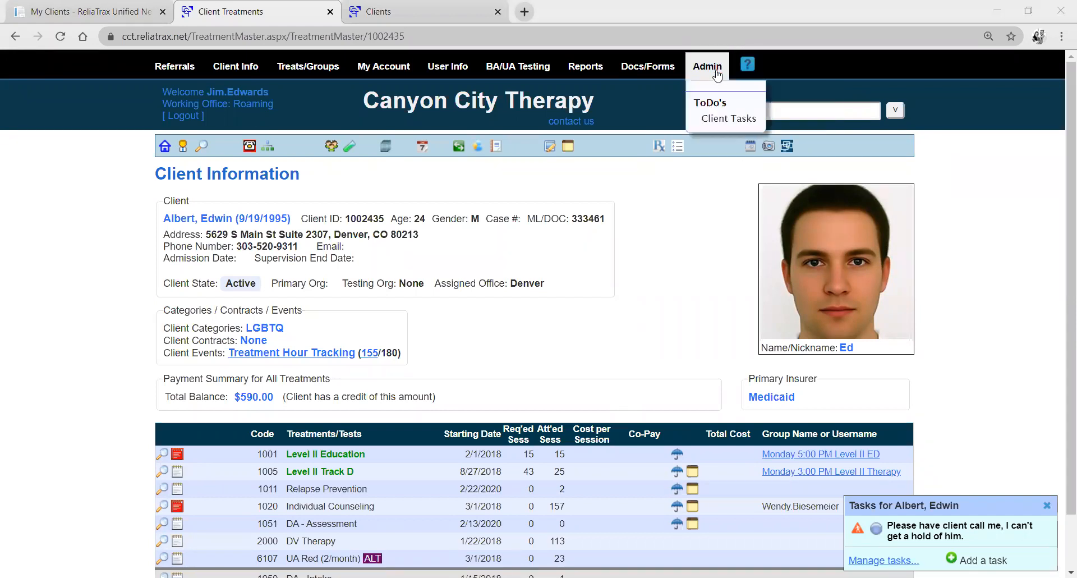
left_click(731, 118)
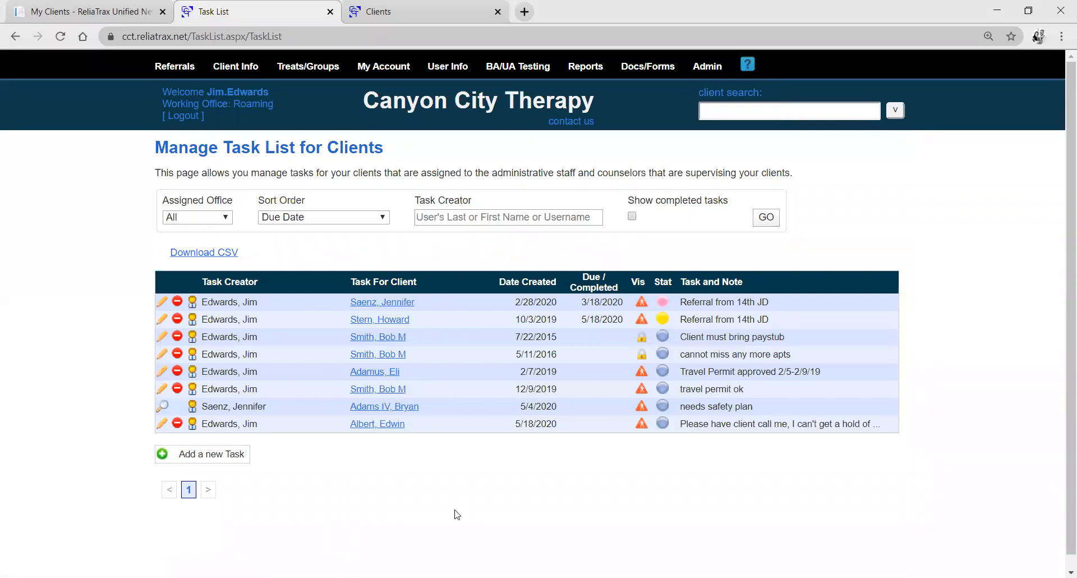
left_click(18, 31)
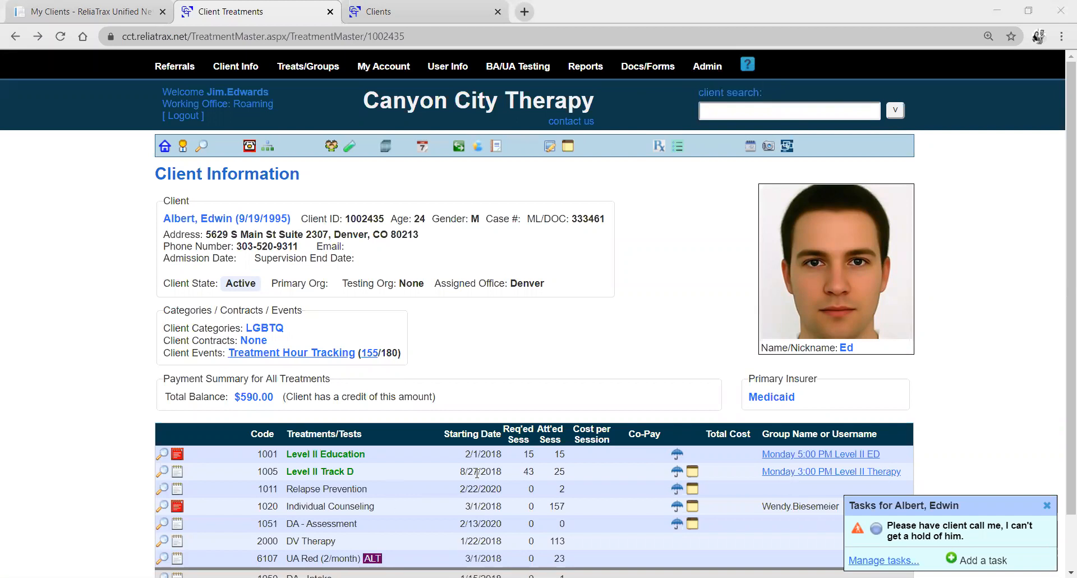
Look over the client's treatments and tests, highlighting the counselor's username for Individual Counseling.
scroll(254, 434, "down", 1)
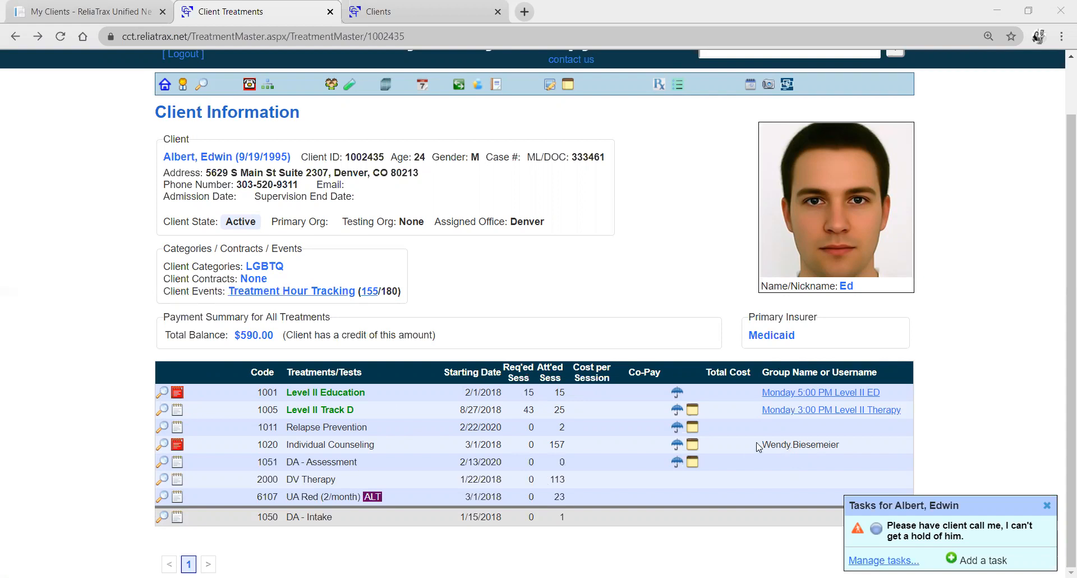
left_click_drag(759, 446, 850, 444)
left_click(852, 446)
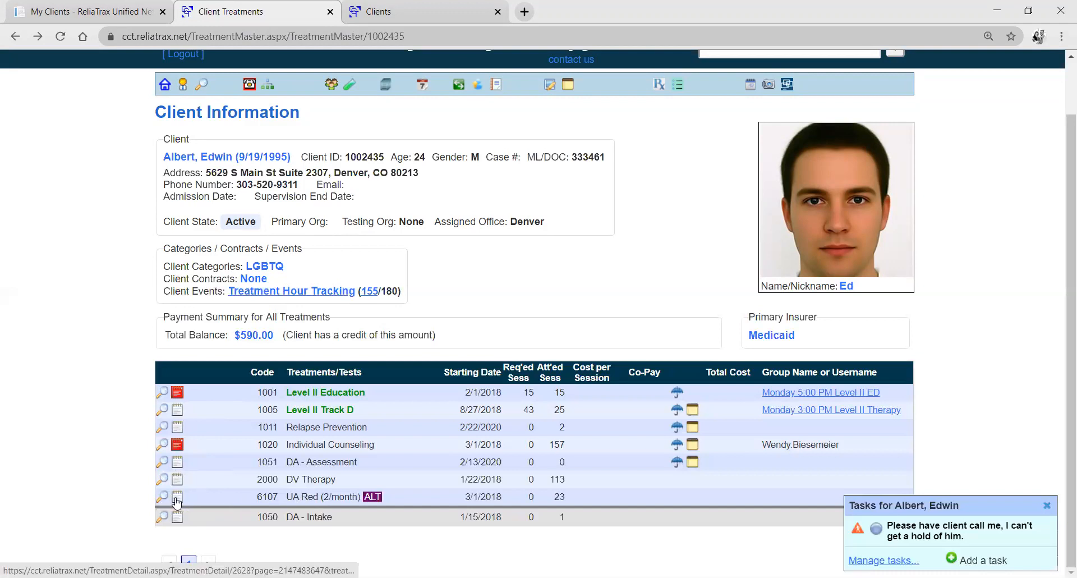
Open the session details of the client's Individual Counseling treatment and review the attendance list.
left_click(178, 449)
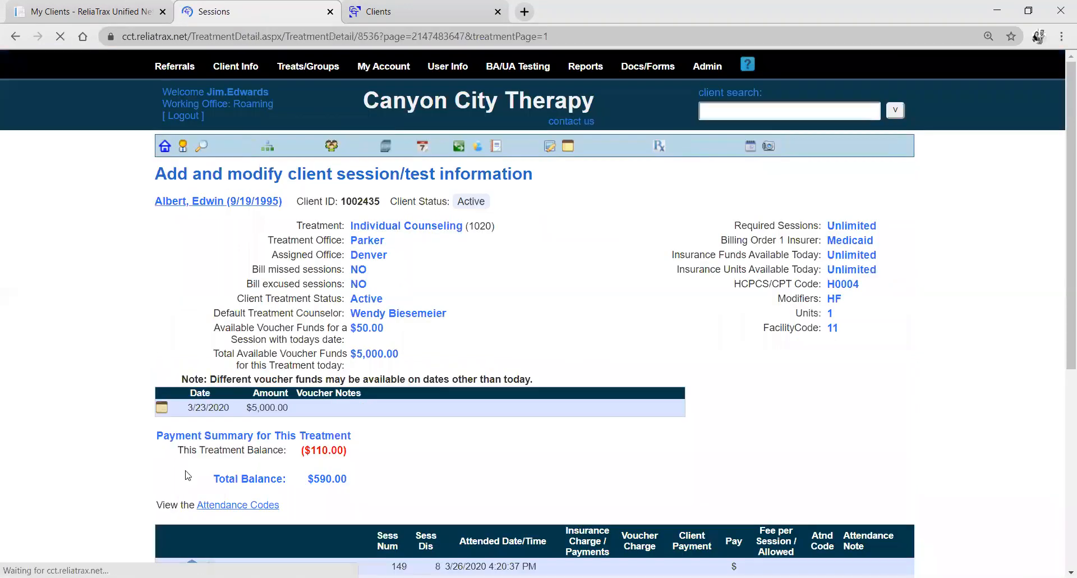
scroll(185, 480, "down", 6)
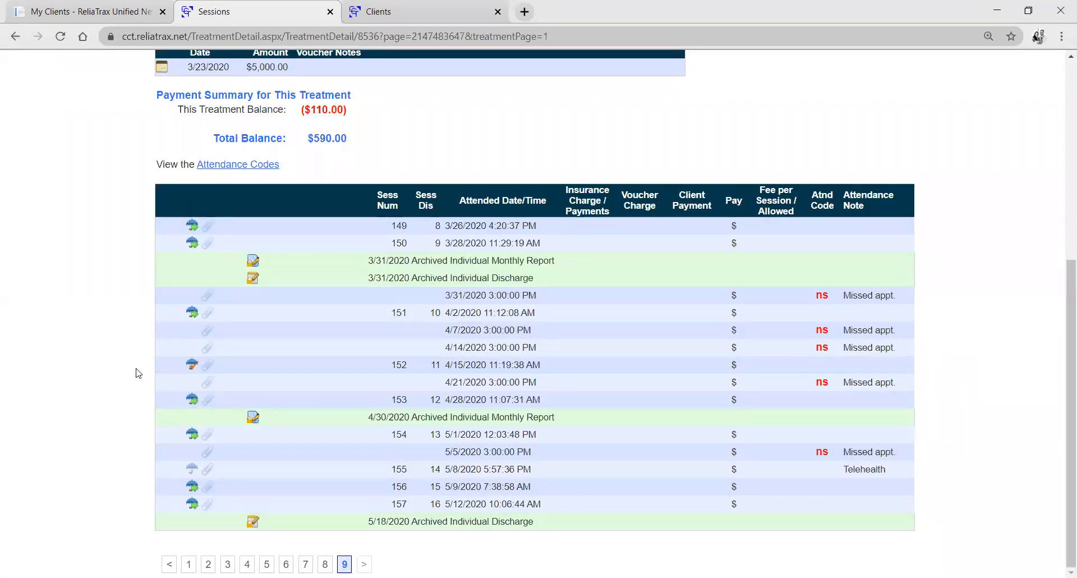
scroll(137, 373, "up", 6)
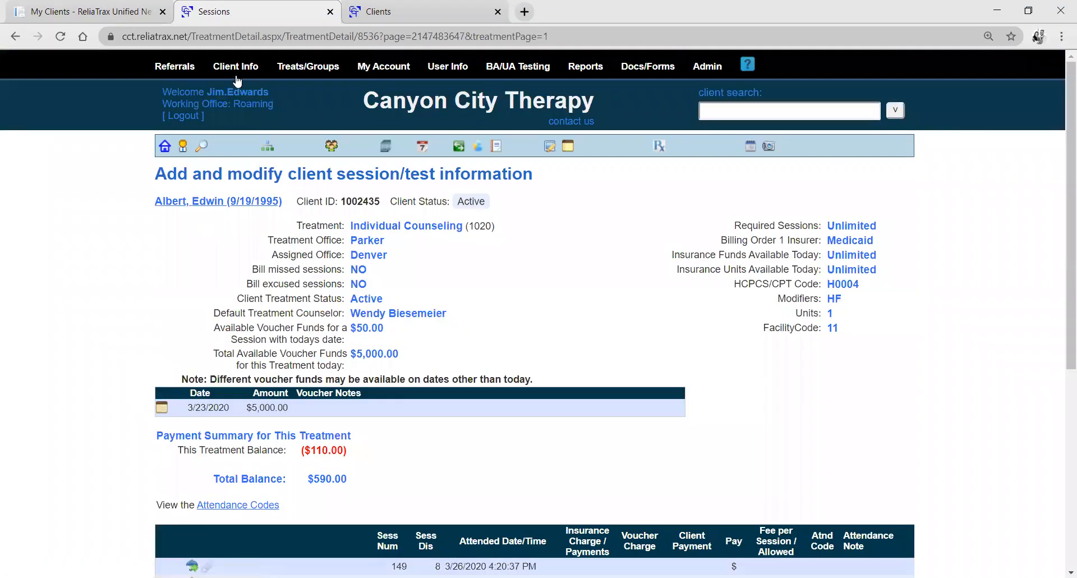
Check the Agencies options on the portal's My Clients page and return to the client's session details.
mouse_move(236, 79)
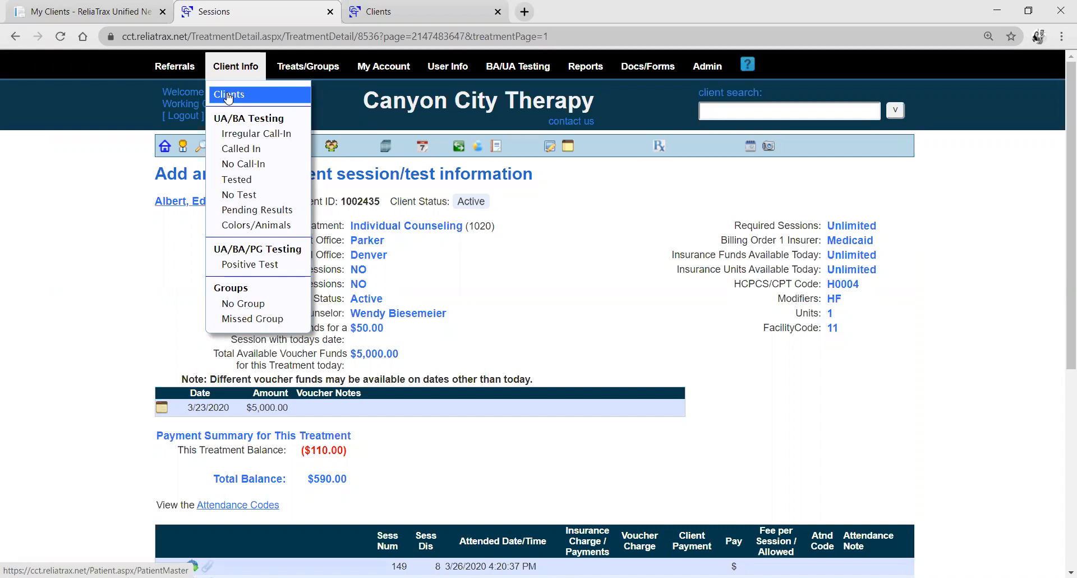
mouse_move(174, 69)
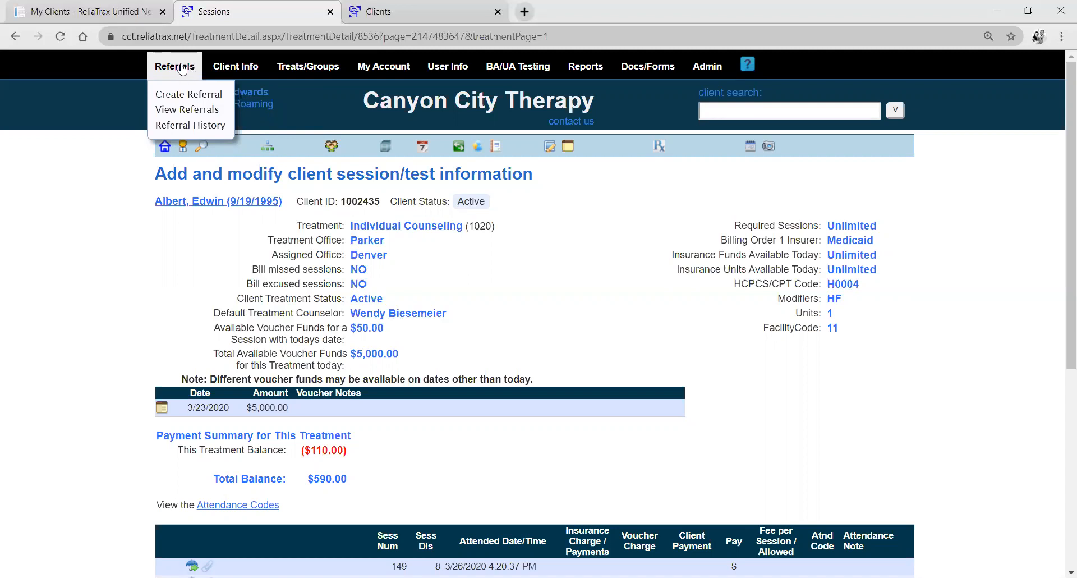
left_click(131, 8)
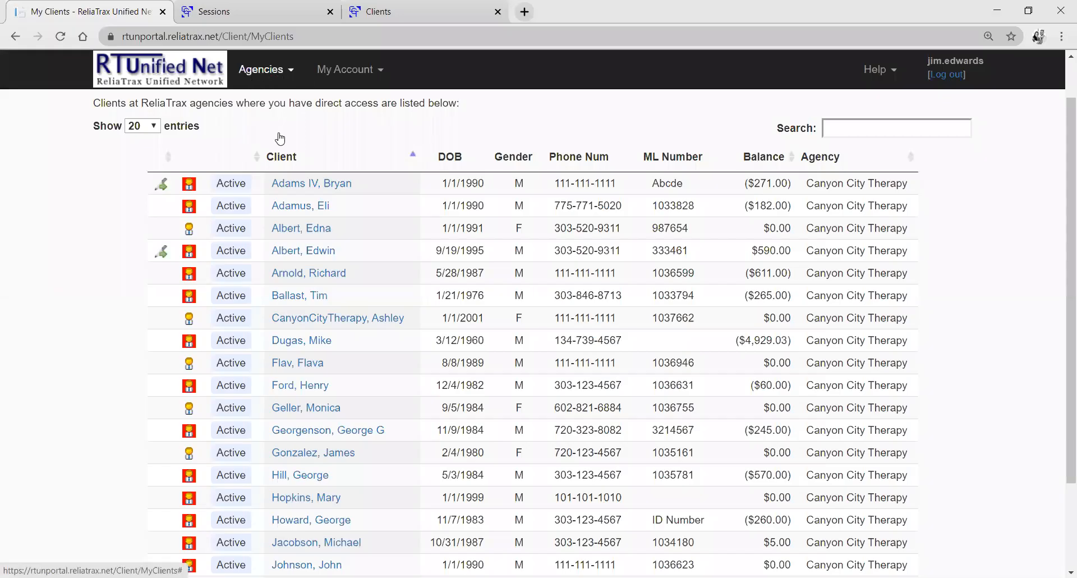
left_click(263, 69)
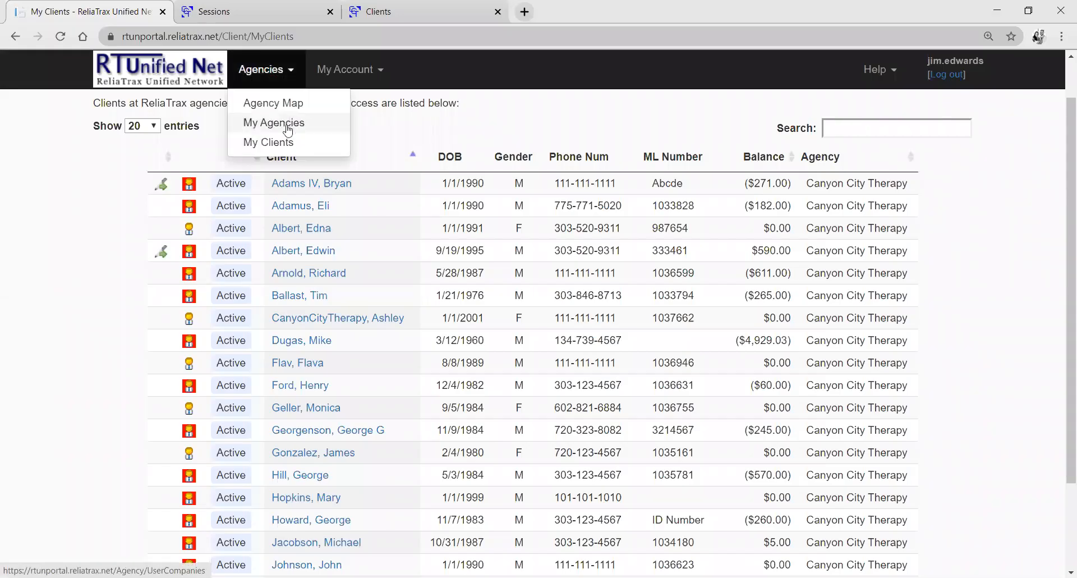
left_click(228, 5)
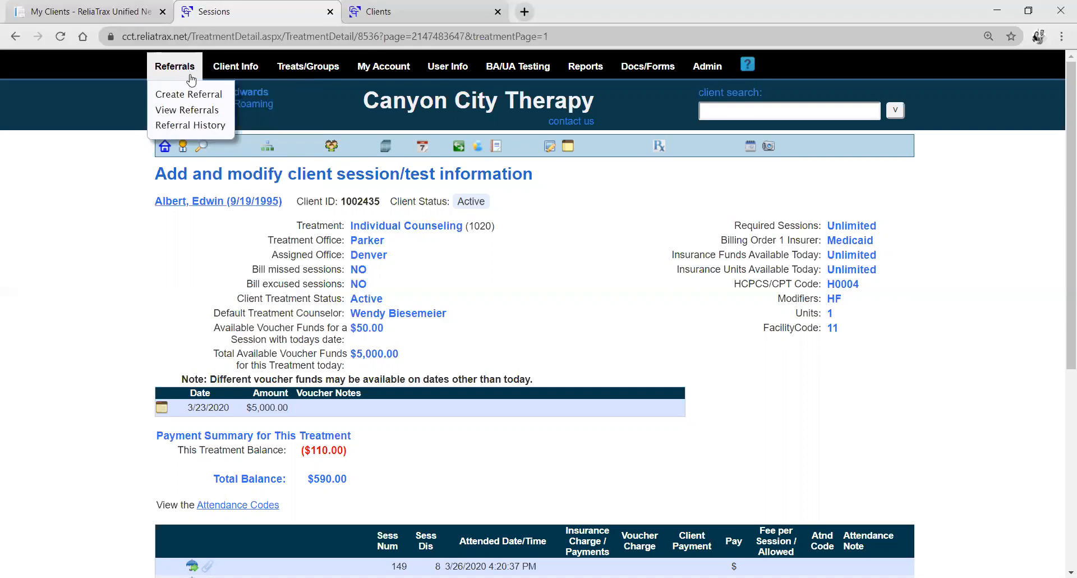
Create a referral to the Denver office for organization 14th JD with client gender Female, continuing to the referral form.
left_click(218, 99)
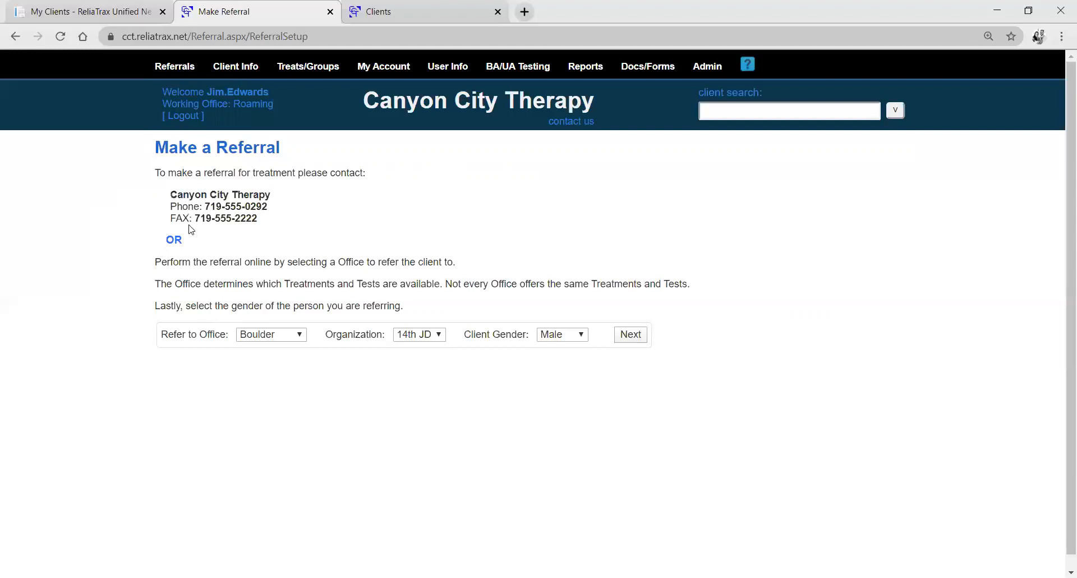
left_click(286, 336)
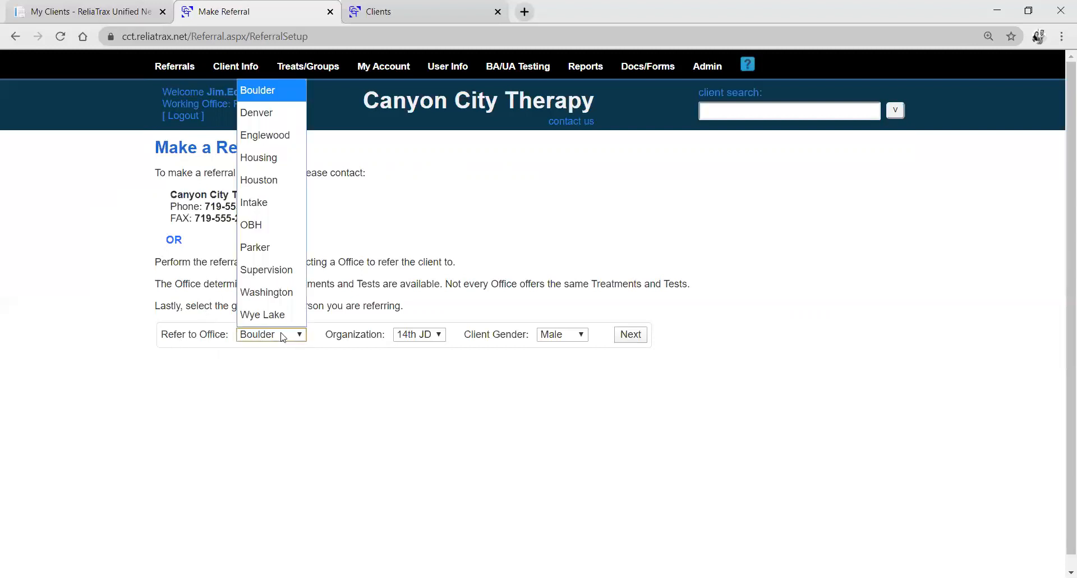
left_click(279, 114)
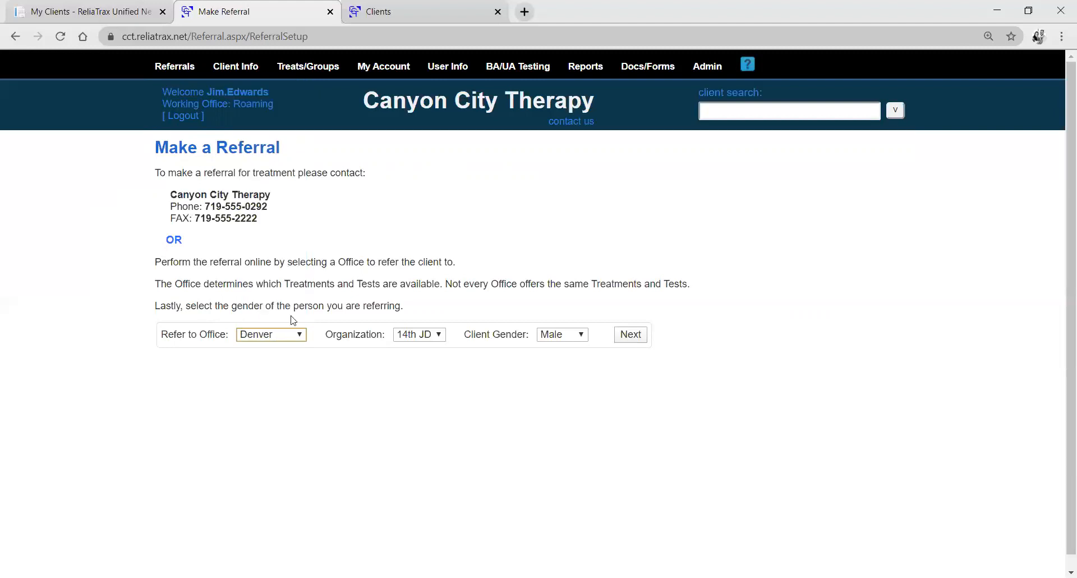
left_click(439, 337)
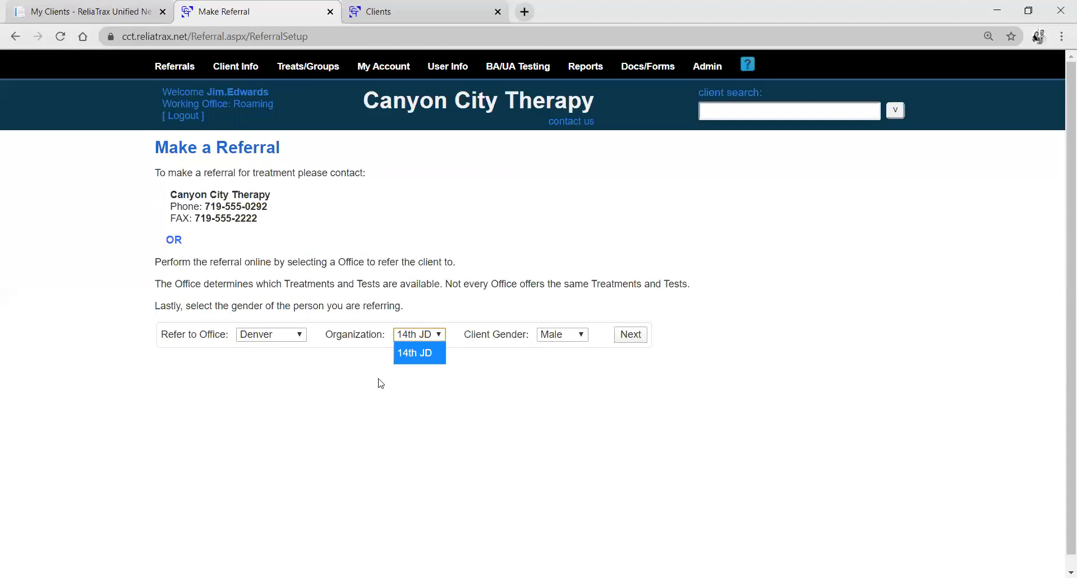
left_click(580, 336)
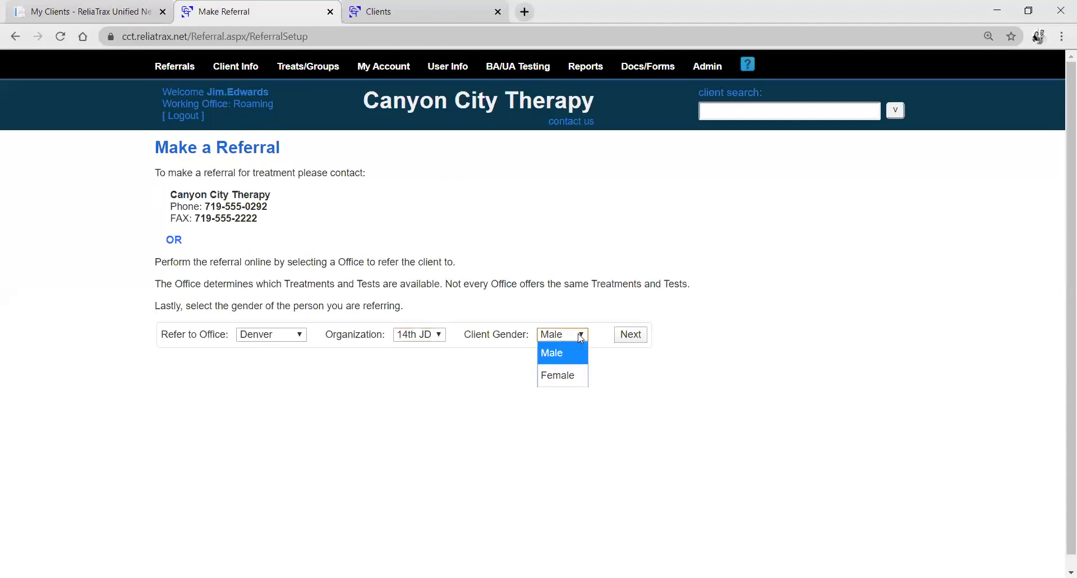
left_click(583, 381)
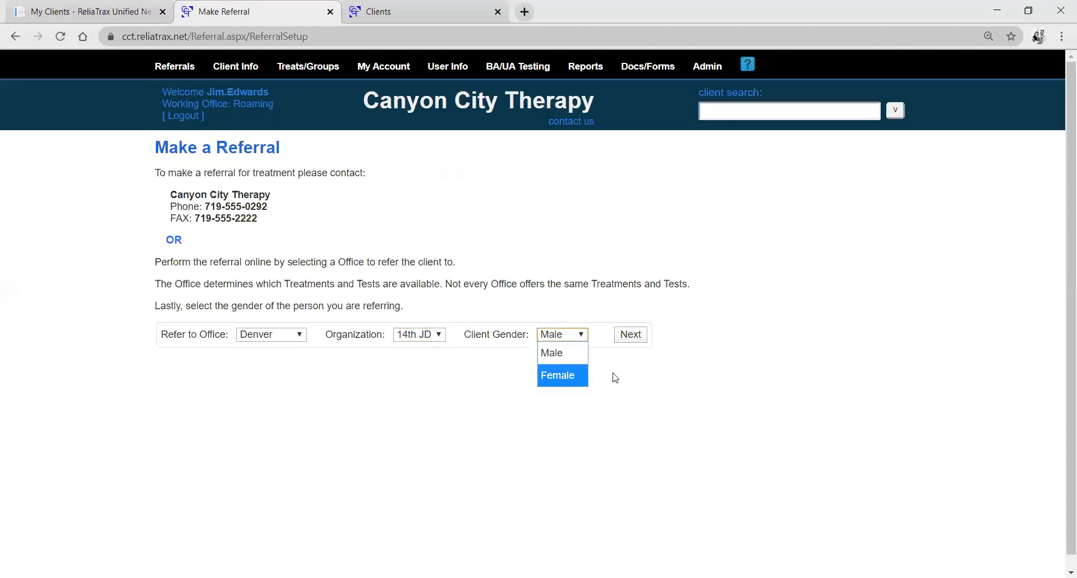
left_click(631, 335)
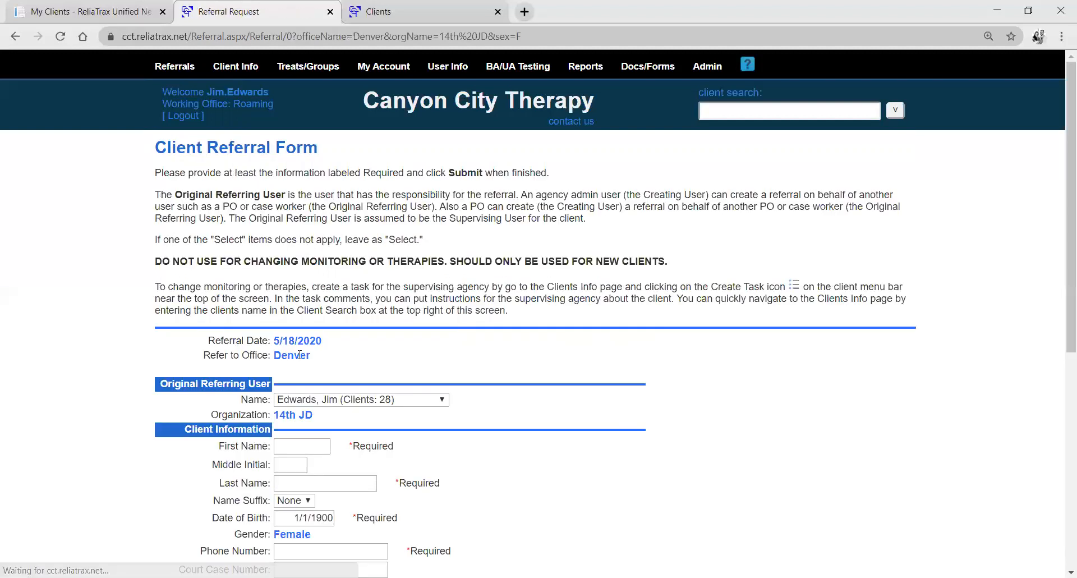
Choose the first listed user as the original referring user and enter the client's first and last name.
scroll(160, 258, "down", 5)
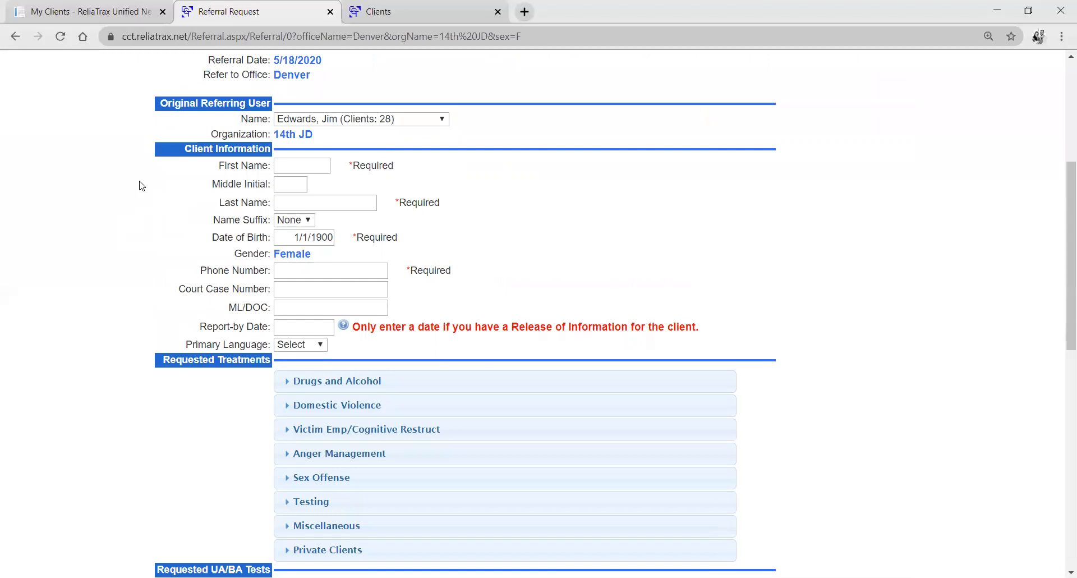
left_click(442, 121)
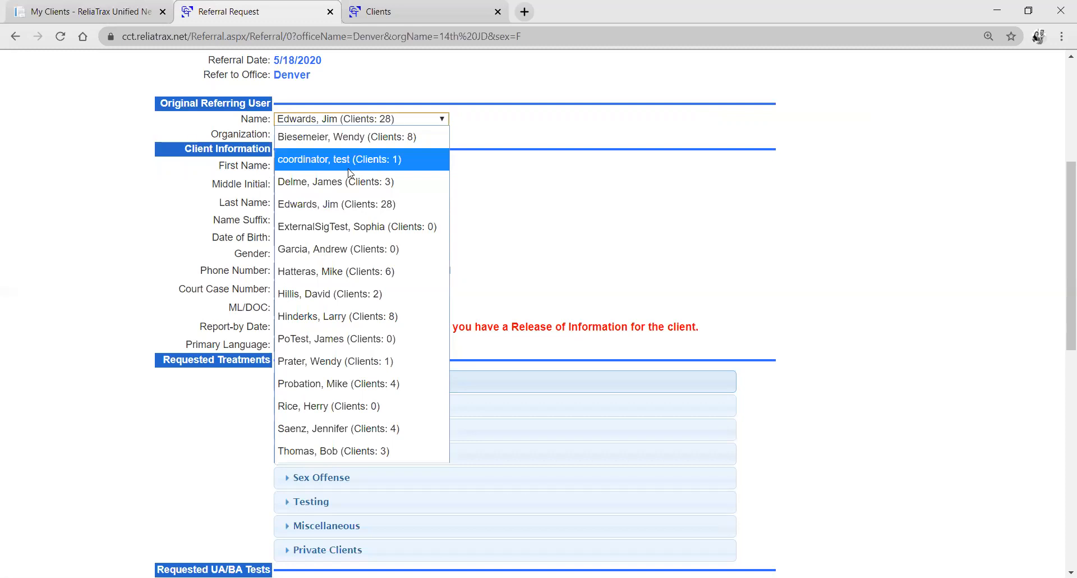
left_click(367, 140)
left_click(324, 169)
key("Tab")
key("Tab")
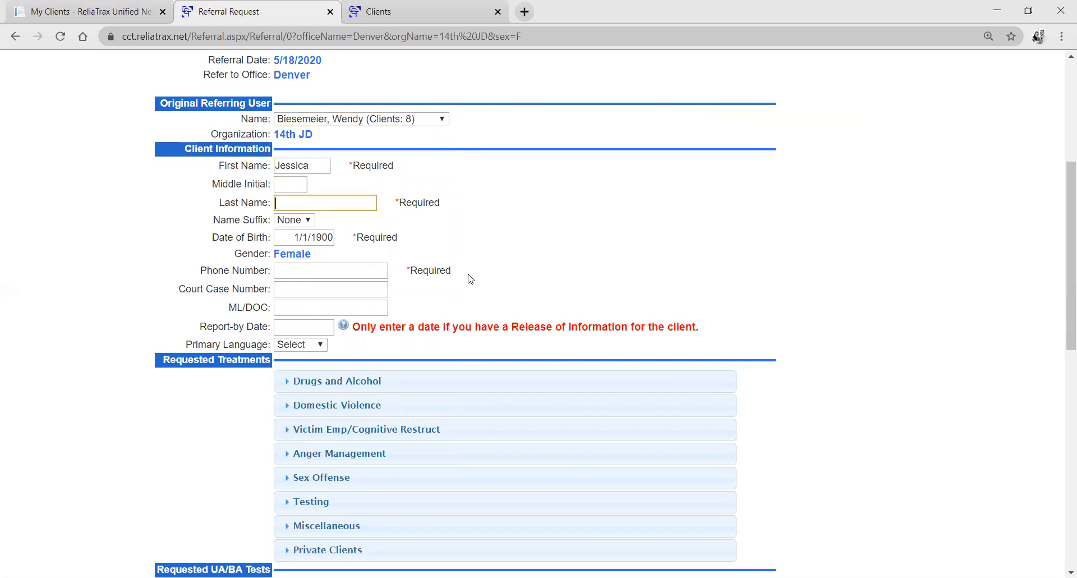
Replace the default date in the referral form with the client's date of birth.
left_click(326, 236)
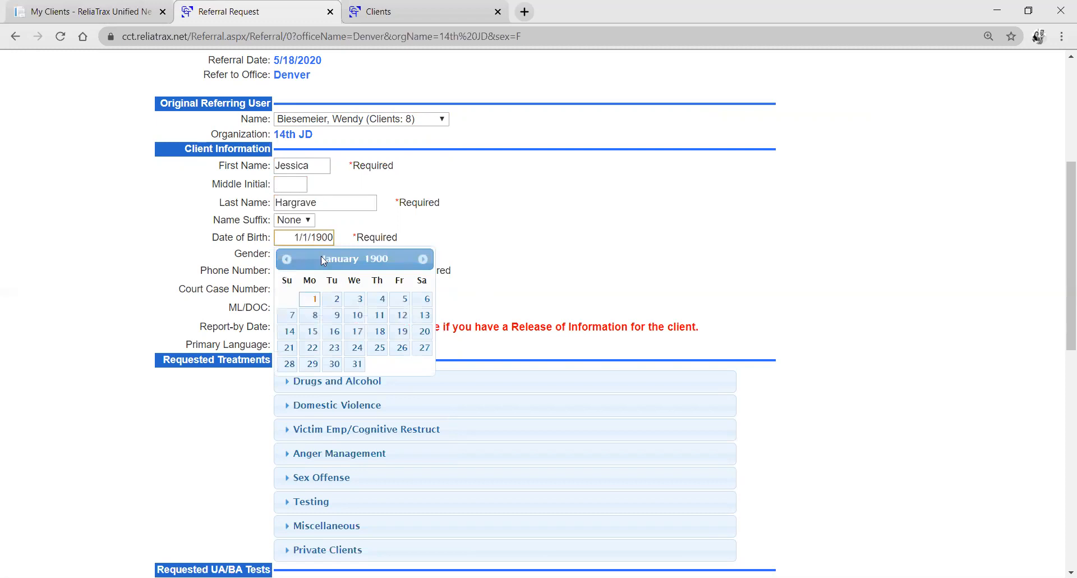
double_click(295, 237)
type("2")
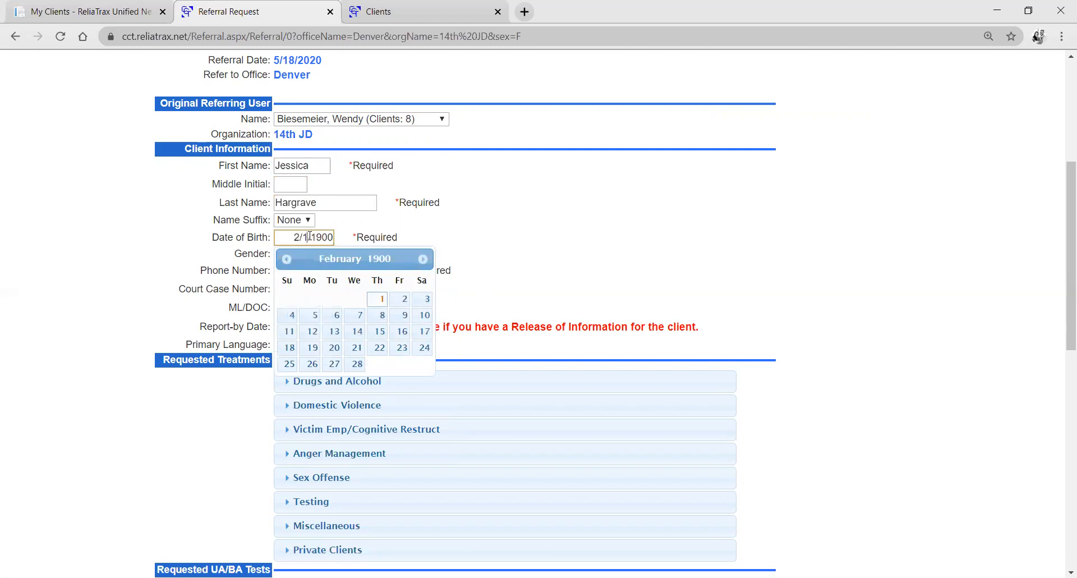
left_click(310, 237)
type("9")
left_click_drag(323, 236, 340, 245)
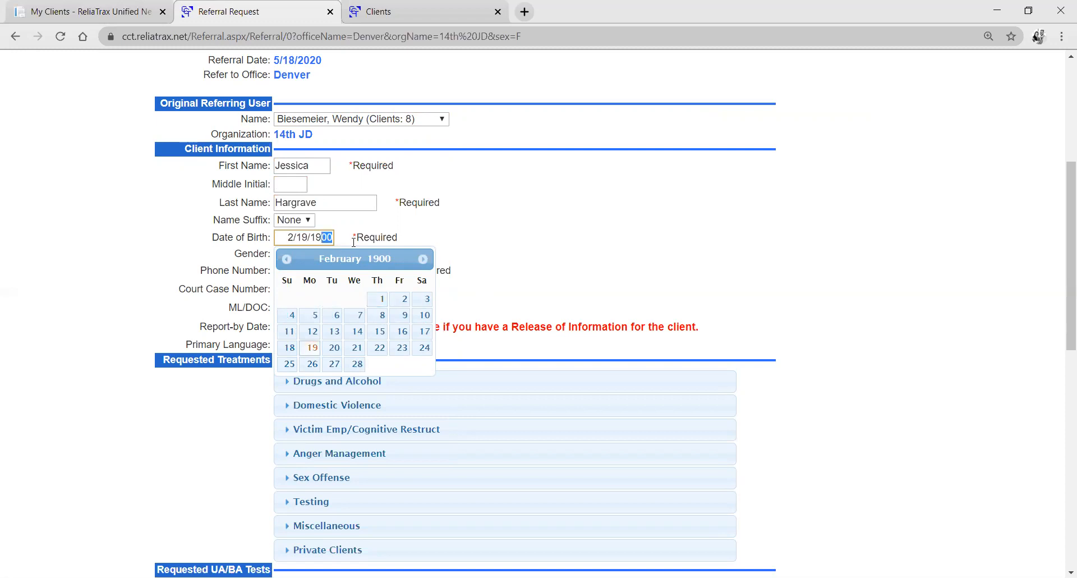
type("83")
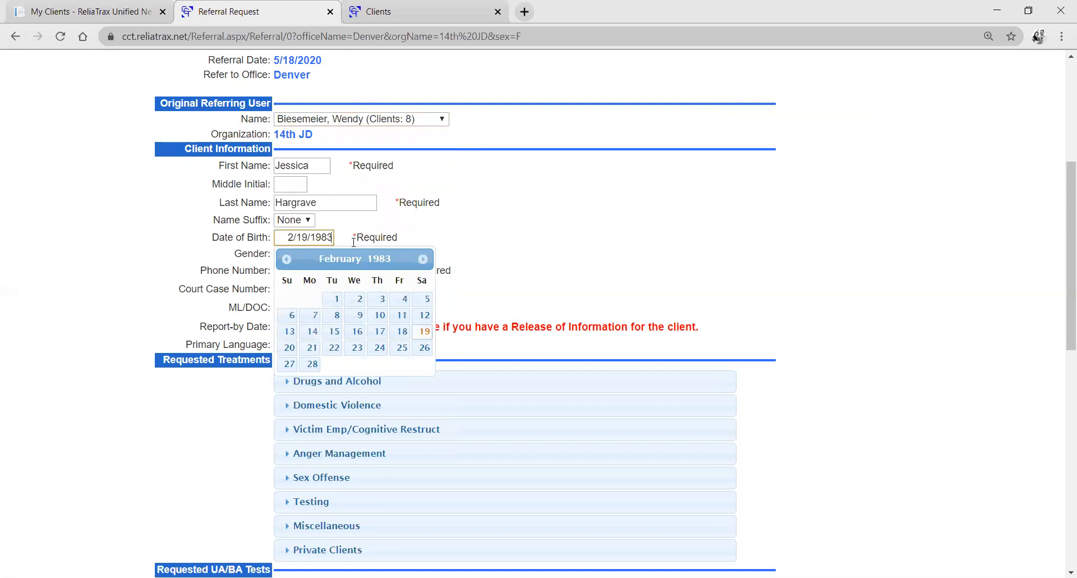
Enter the client's phone number and ML/DOC number in the referral form, leaving the court case number blank.
left_click(197, 254)
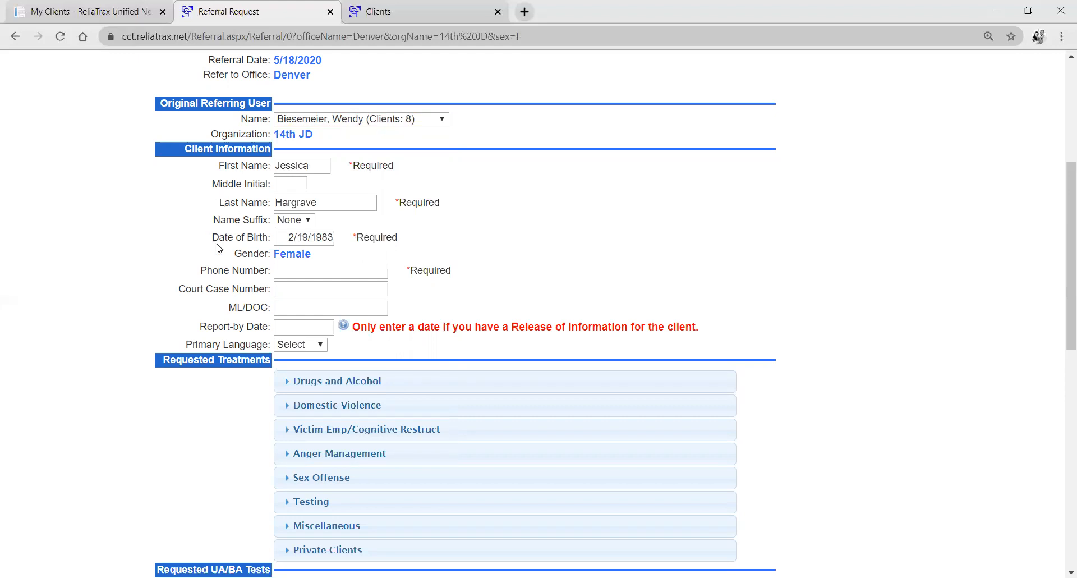
left_click(355, 272)
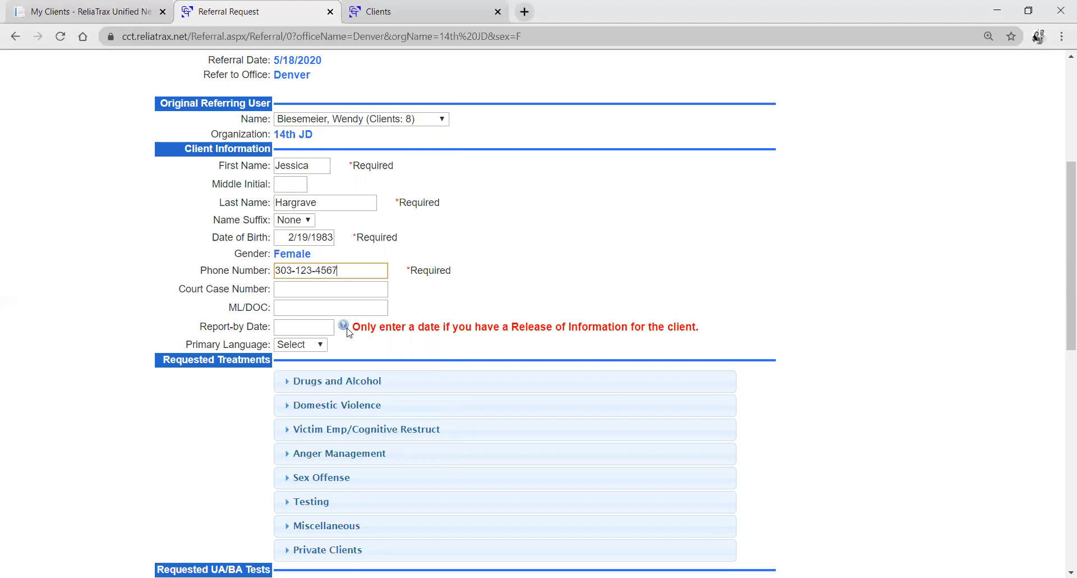
key("Tab")
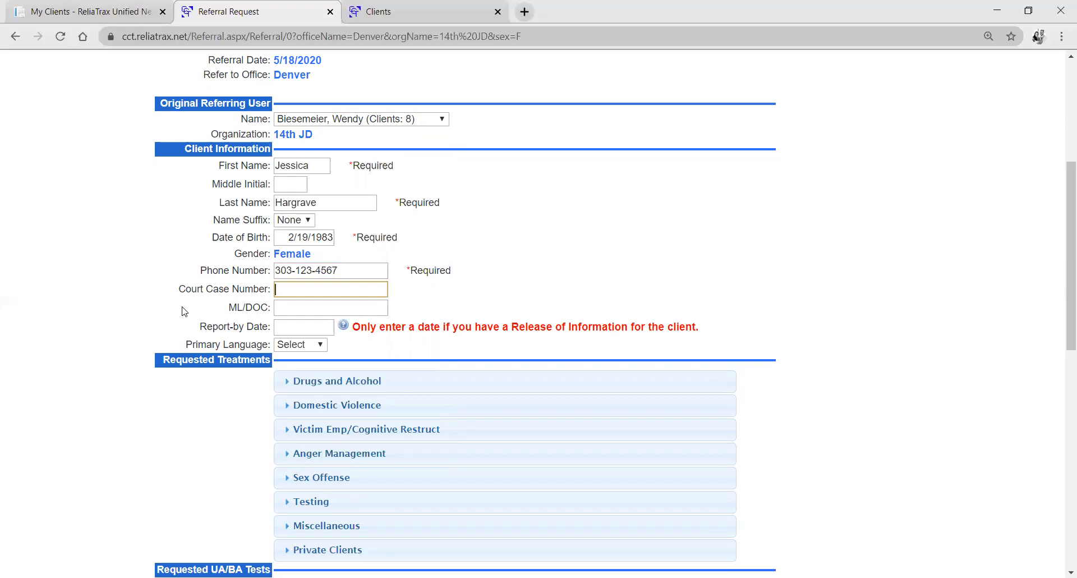
key("Tab")
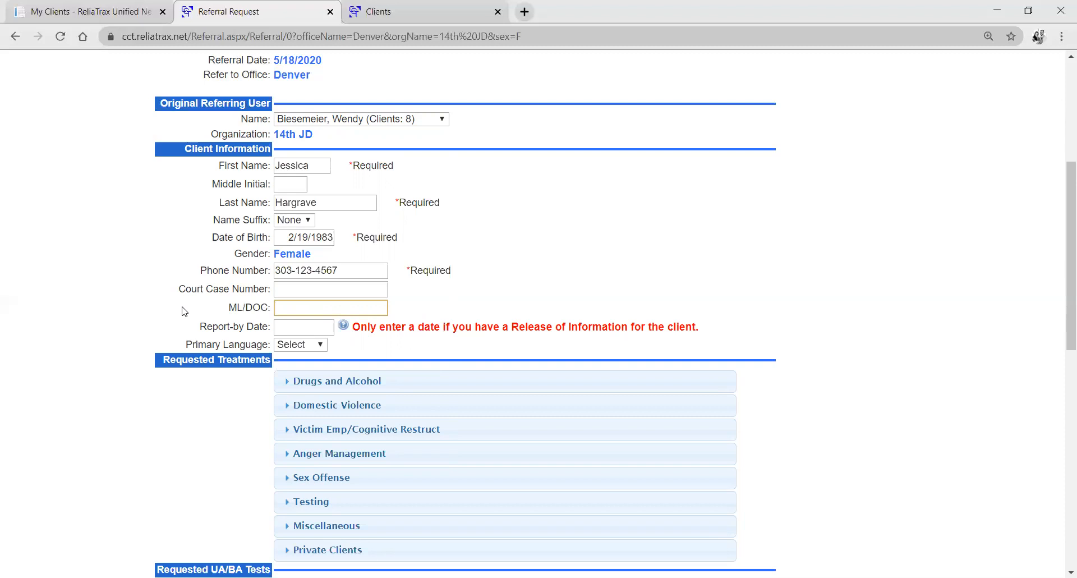
Set the referral's report-by date to 05/31/2020 and the client's primary language to English.
left_click(300, 327)
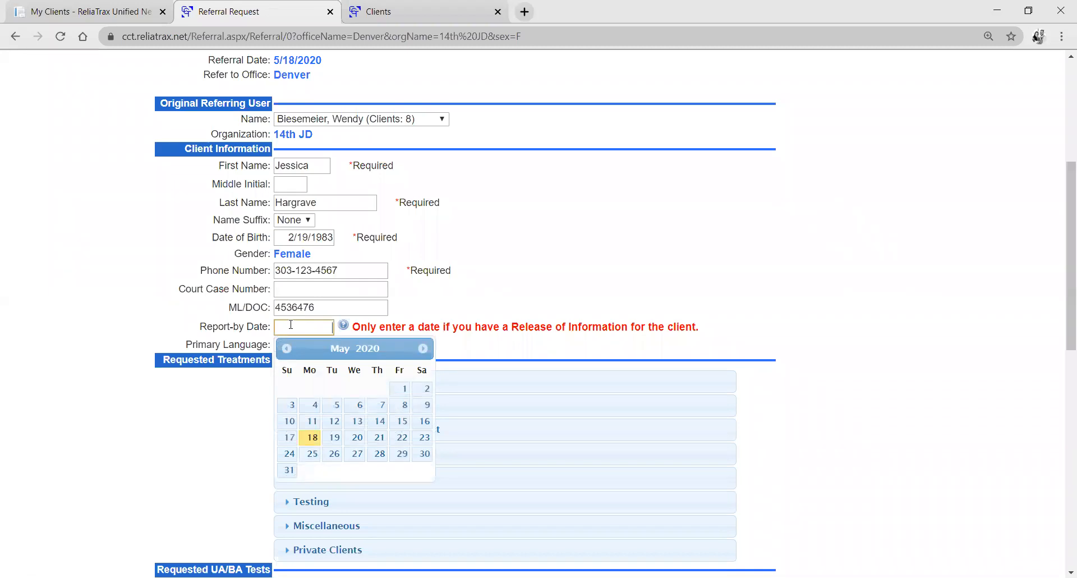
left_click(289, 472)
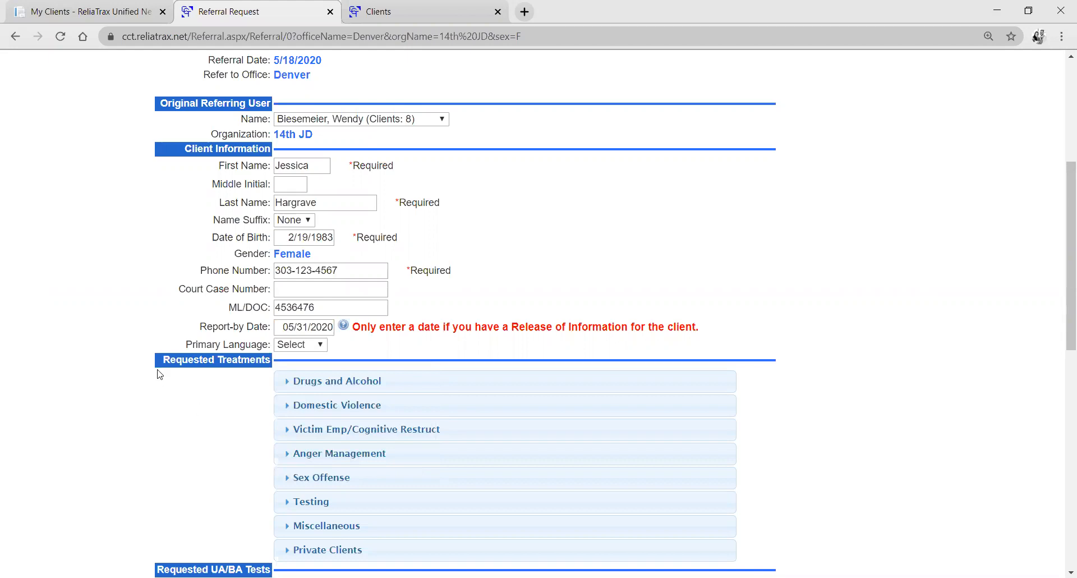
left_click(323, 347)
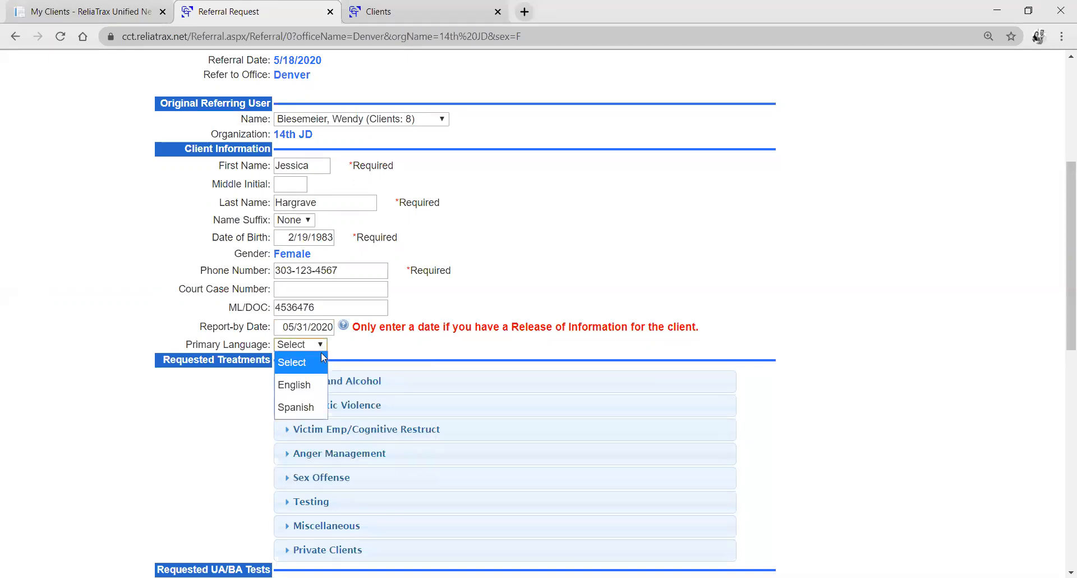
left_click(324, 386)
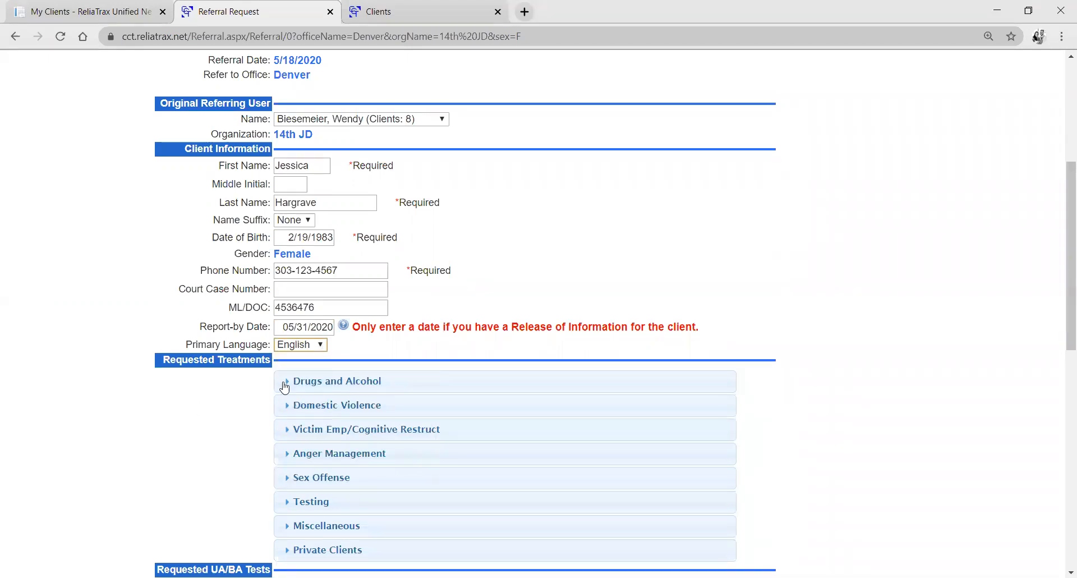
Request the 9:00 AM Sunday Level II Education session under Drugs and Alcohol, and check the Relapse Prevention session times.
scroll(242, 390, "down", 1)
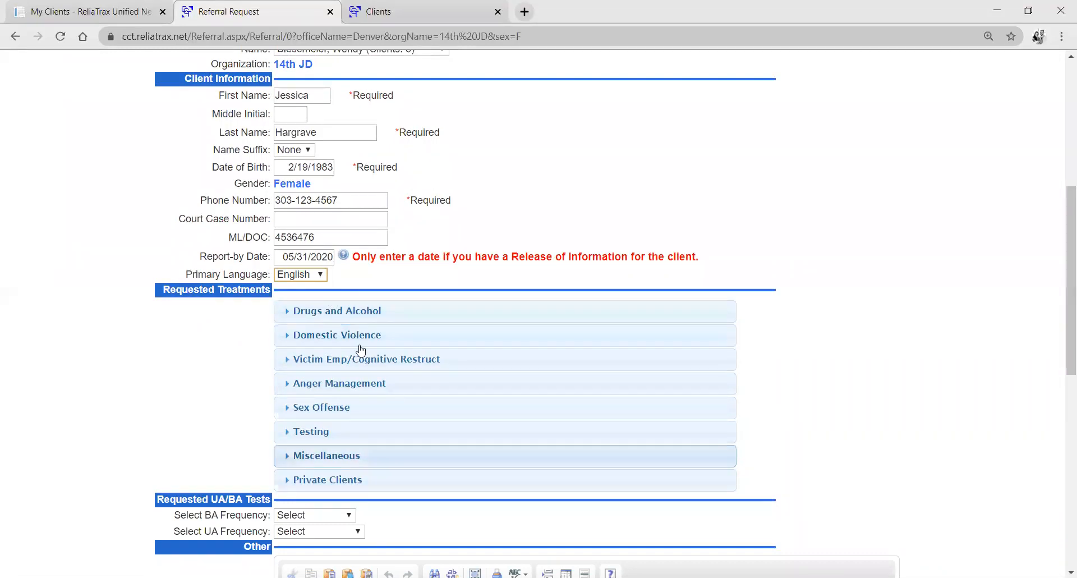
left_click(289, 316)
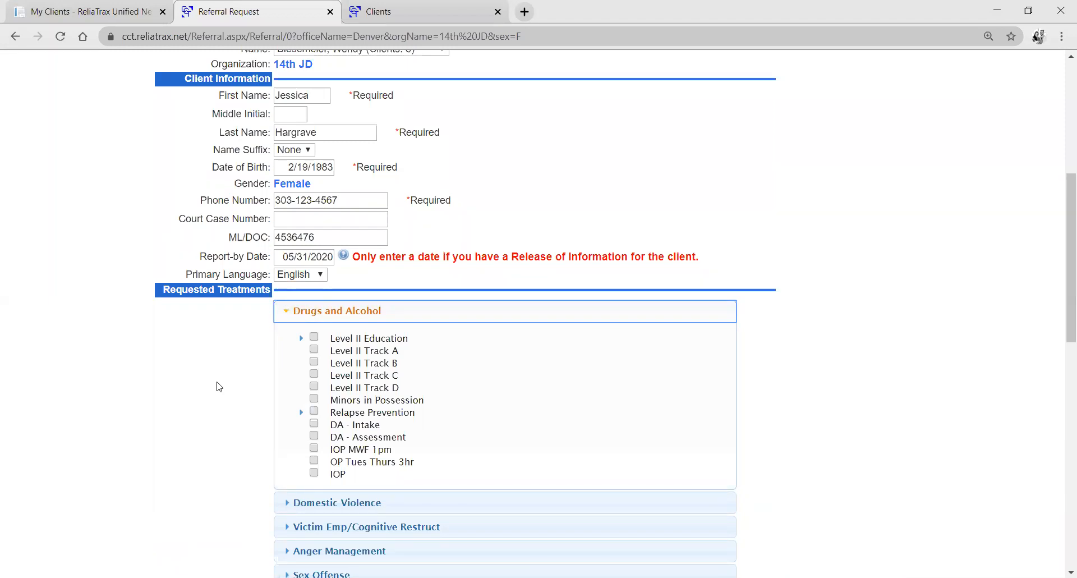
left_click(301, 340)
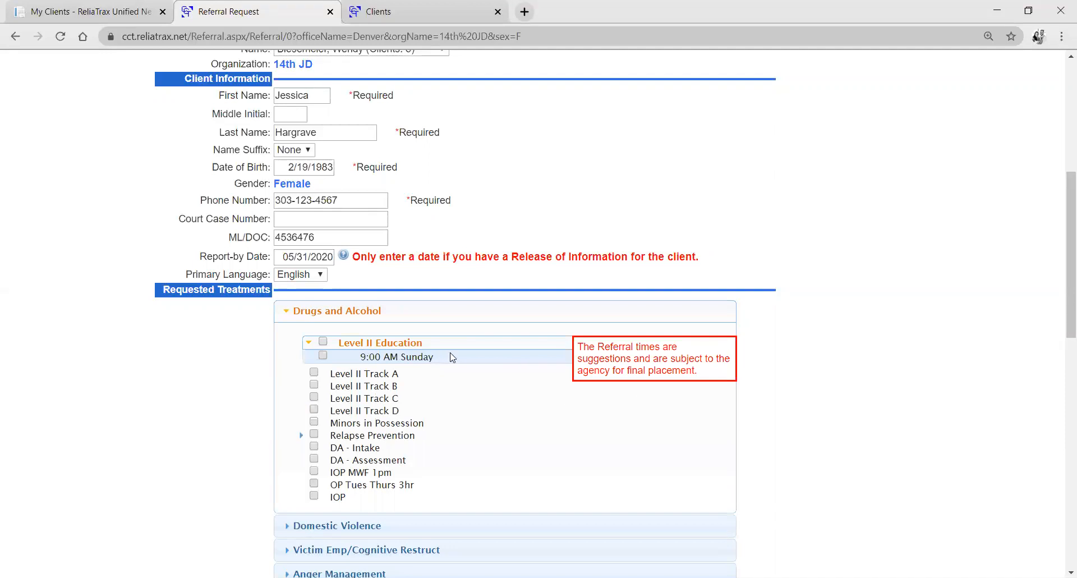
left_click(322, 357)
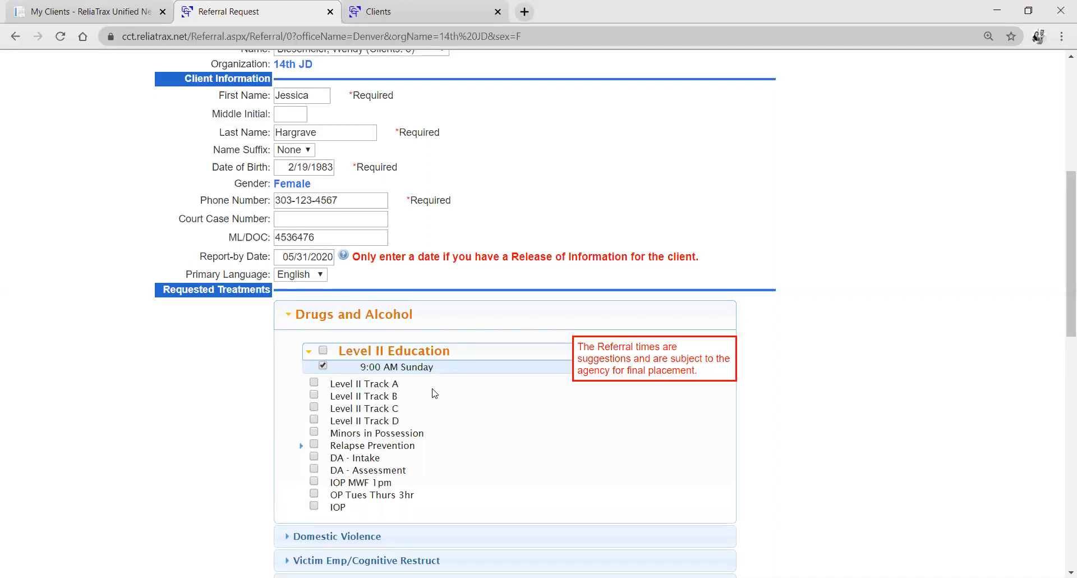
left_click(301, 446)
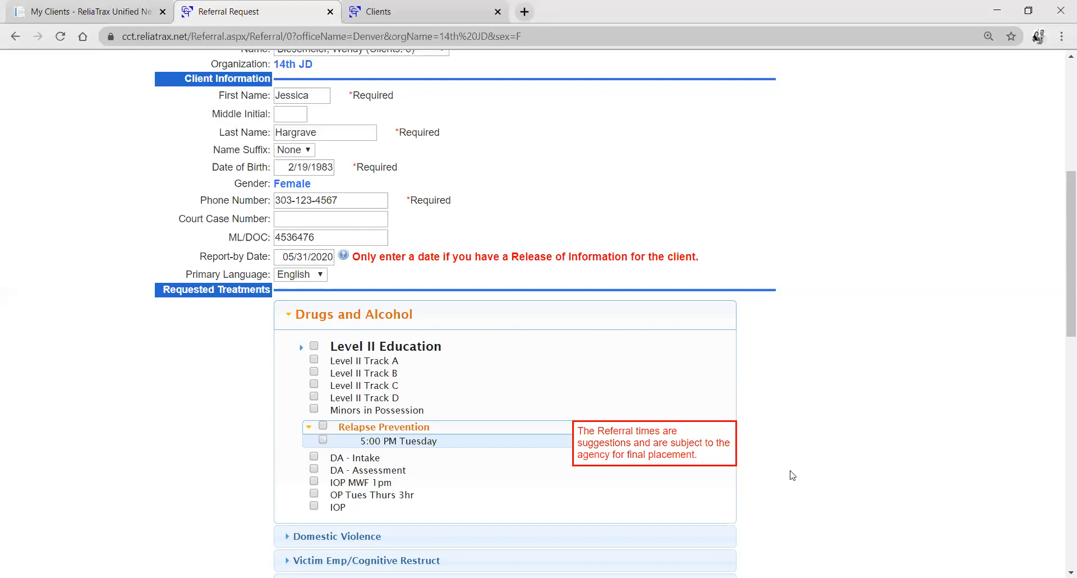
Enter the referral comment "This client is nuts!!!! Good luck.".
scroll(788, 466, "down", 4)
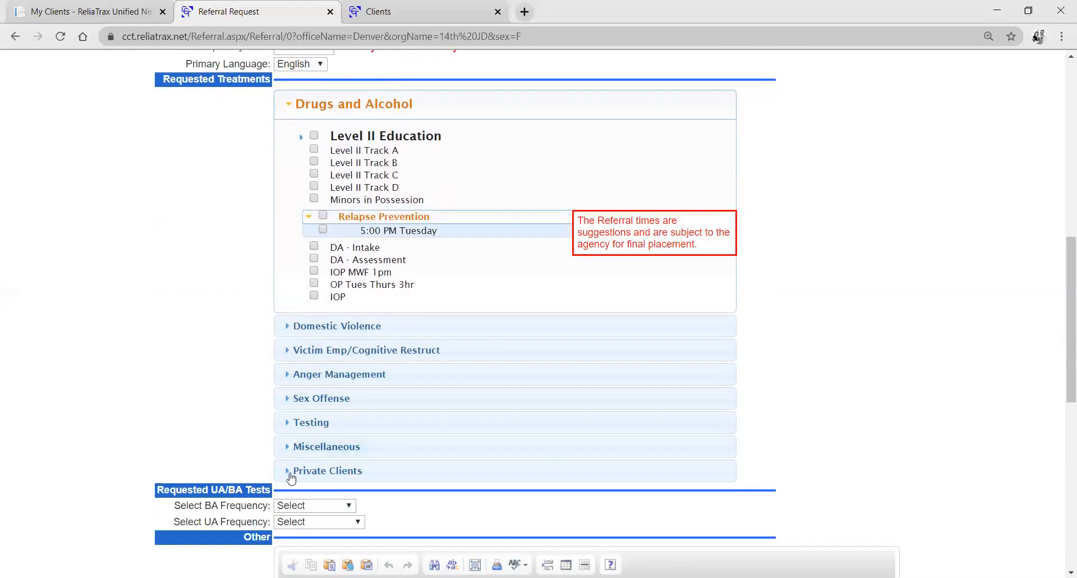
scroll(329, 260, "down", 3)
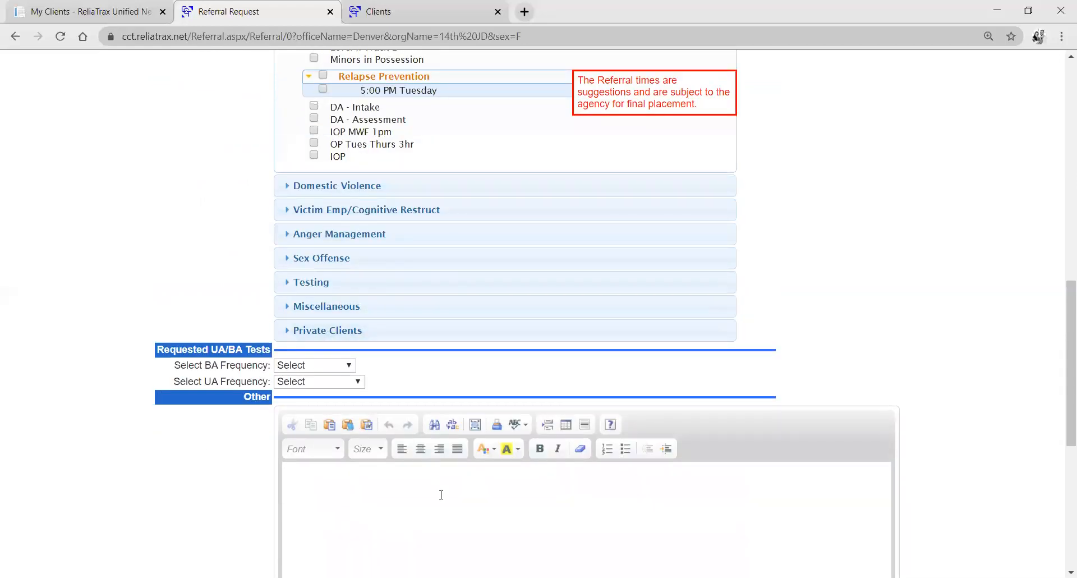
scroll(115, 429, "down", 5)
left_click(368, 270)
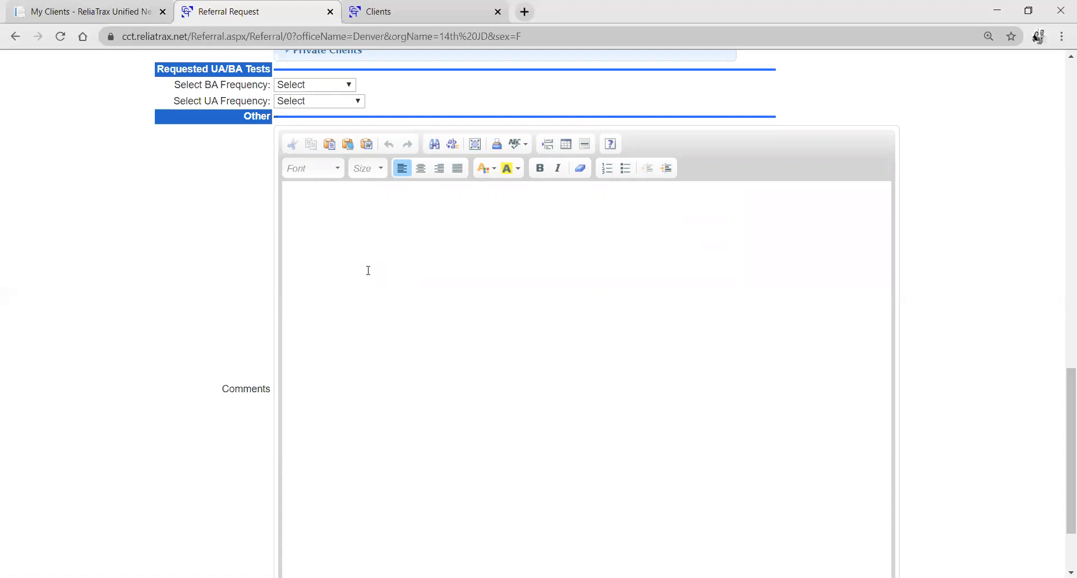
type("This client is nuts!!!! Good luc")
key("BackSpace")
key("BackSpace")
type("uck.")
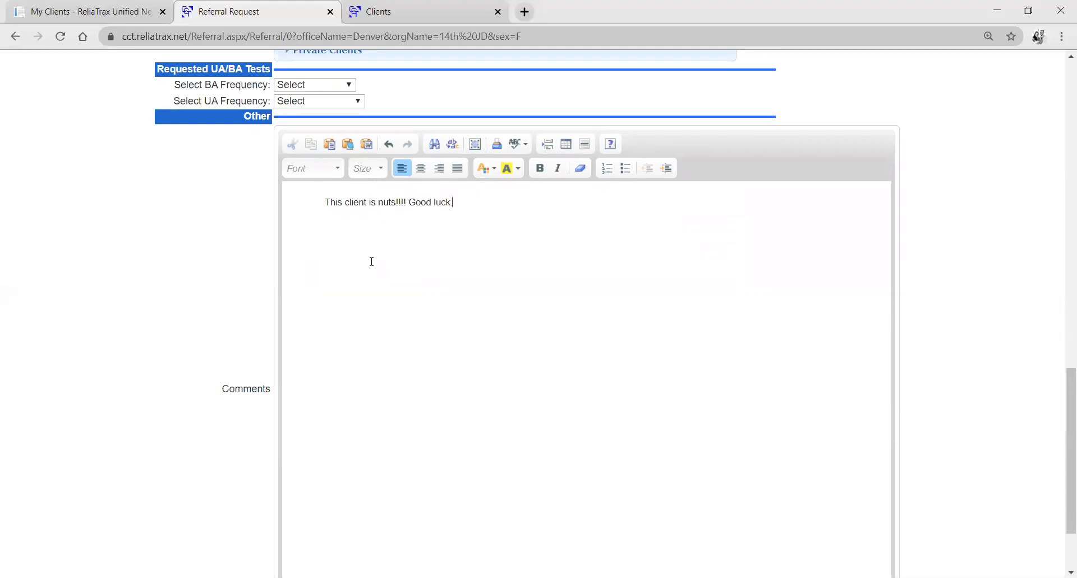
Submit the referral and continue to uploading a scanned document for the client.
scroll(198, 318, "down", 1)
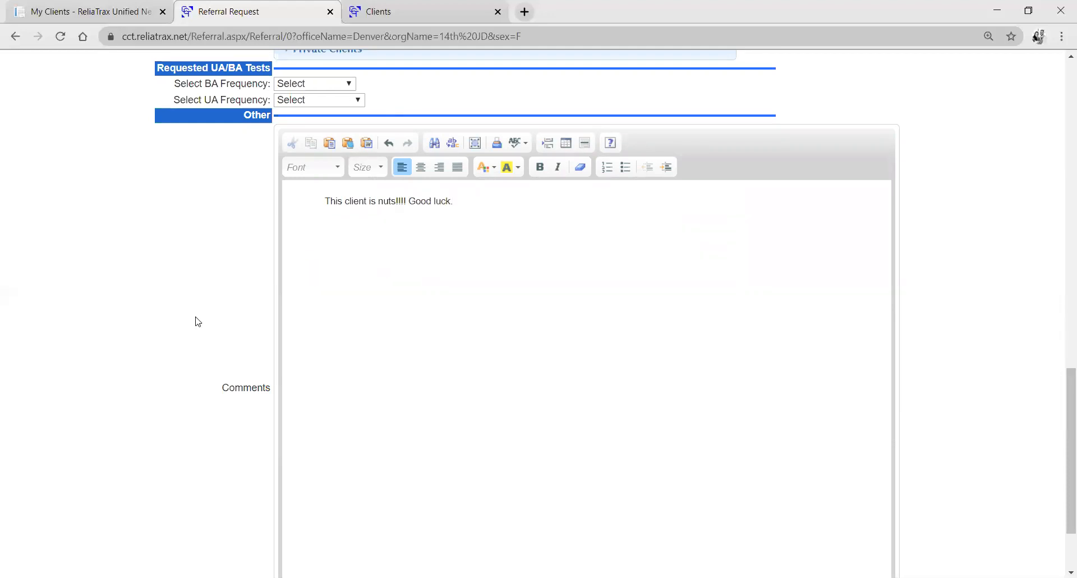
scroll(199, 321, "down", 1)
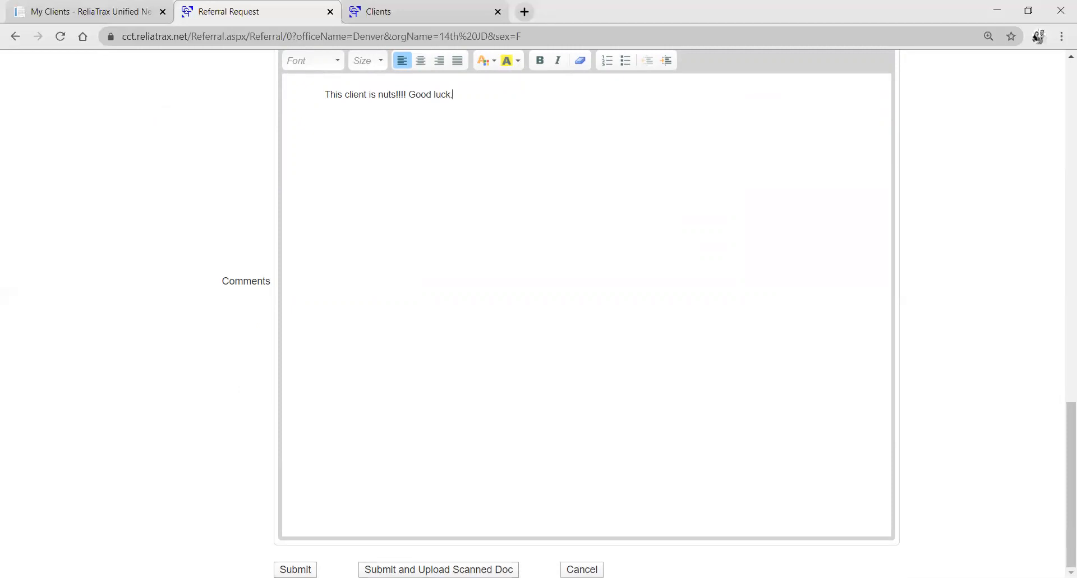
left_click(439, 569)
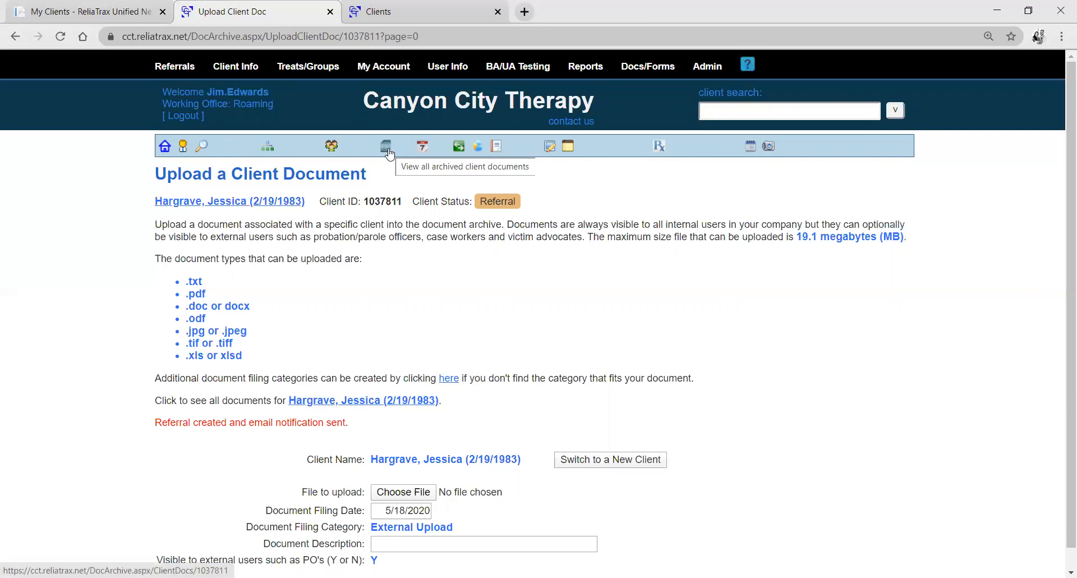
View the current referrals and open the second listed client's referral for editing.
mouse_move(185, 66)
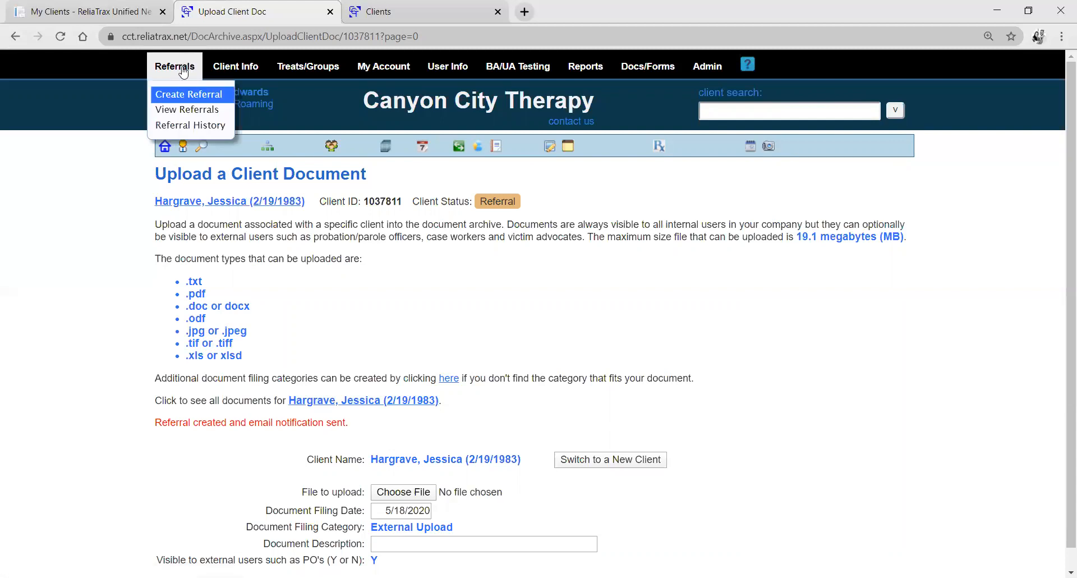
left_click(201, 115)
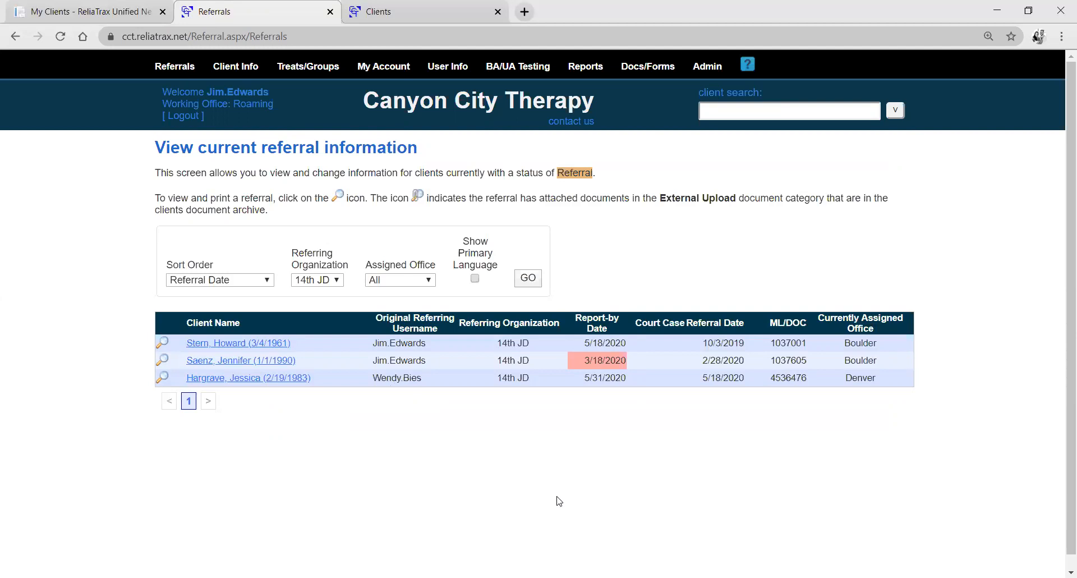
left_click(164, 363)
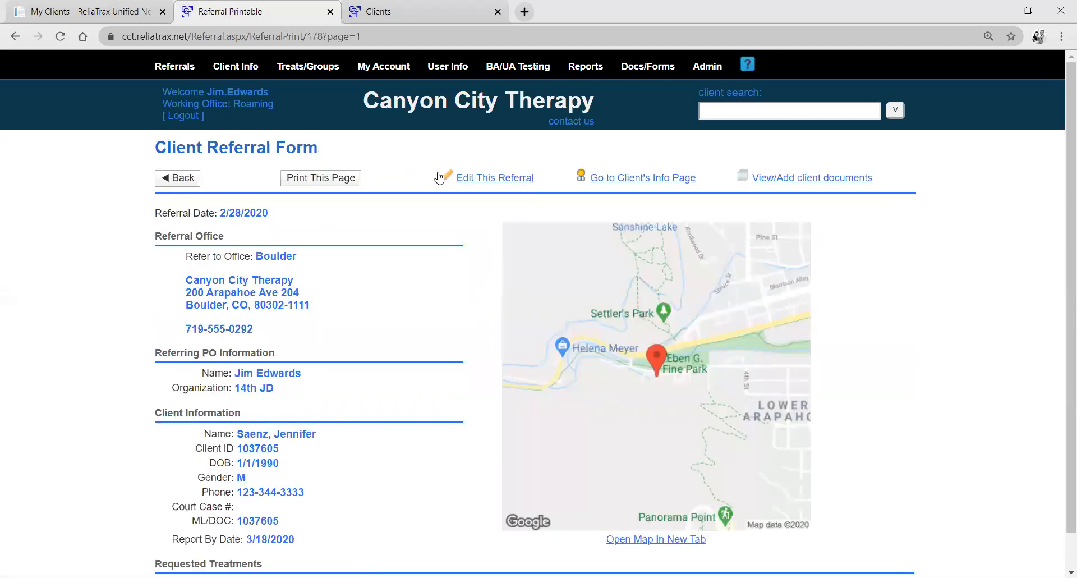
left_click(449, 177)
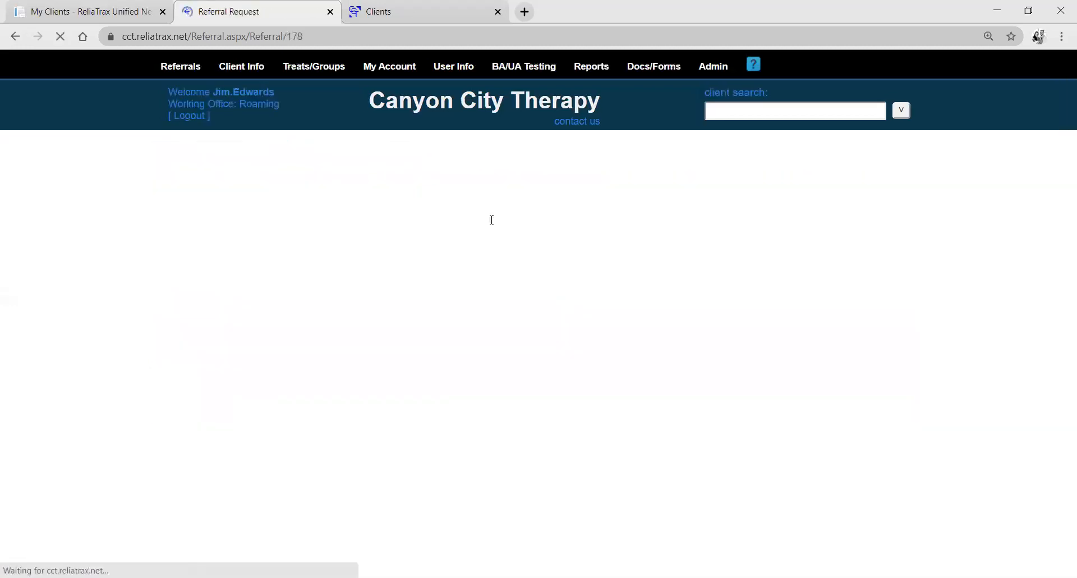
Change the referral's report-by date to 5/31/2020 and save the referral.
scroll(423, 301, "down", 6)
left_click_drag(317, 271, 322, 271)
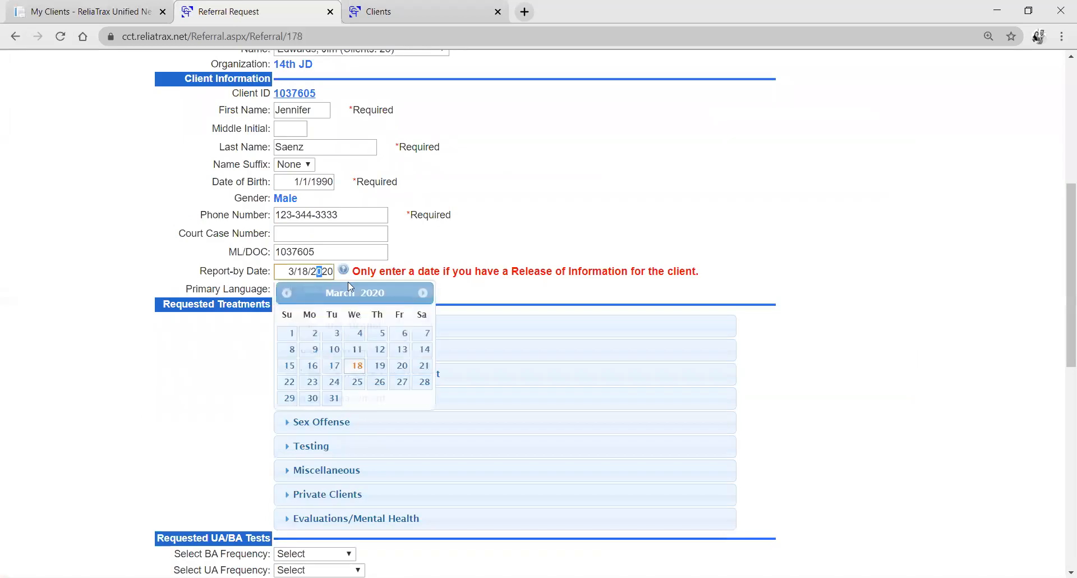
left_click(423, 293)
left_click(423, 293)
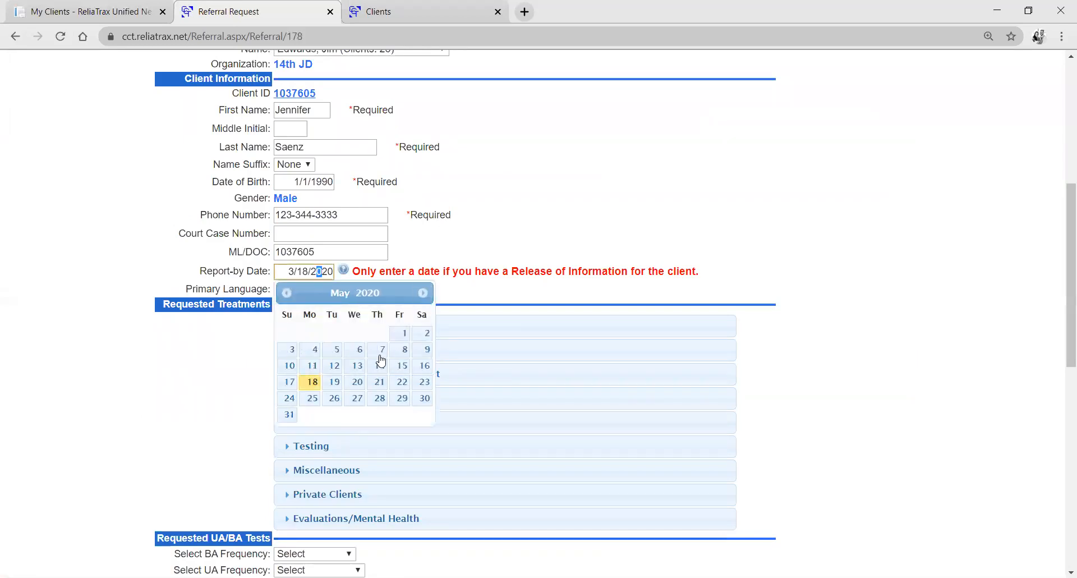
left_click(287, 415)
scroll(252, 483, "down", 10)
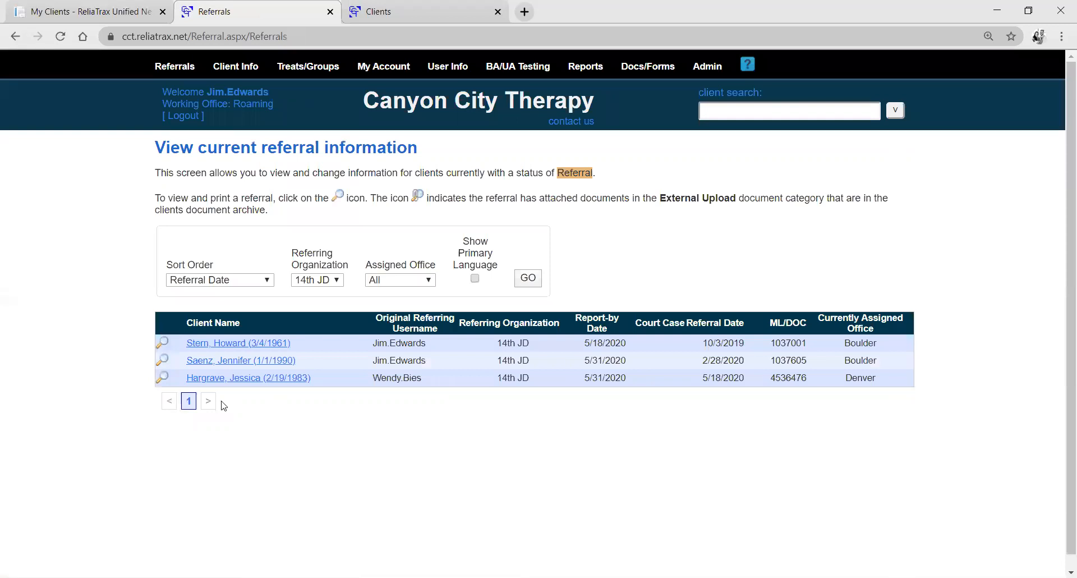
View the new Denver referral's form, examine its print preview and cancel printing.
left_click(164, 378)
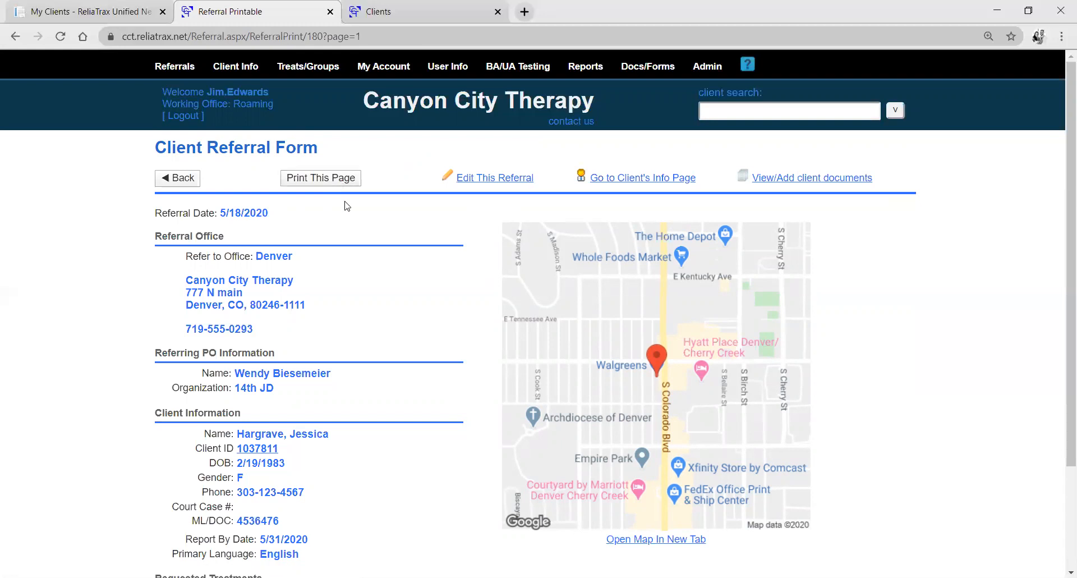
left_click(340, 182)
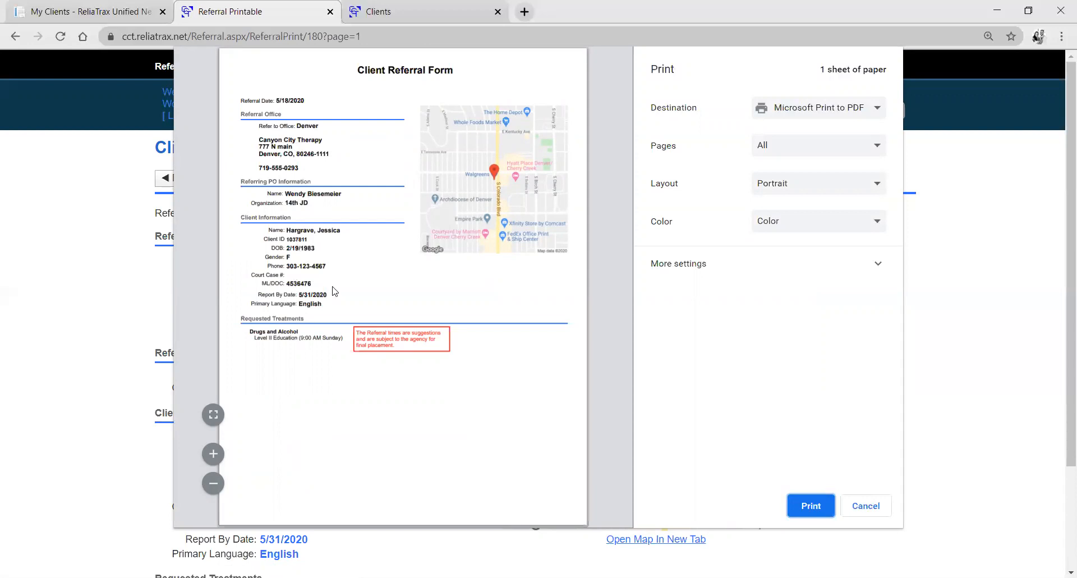
left_click(247, 335)
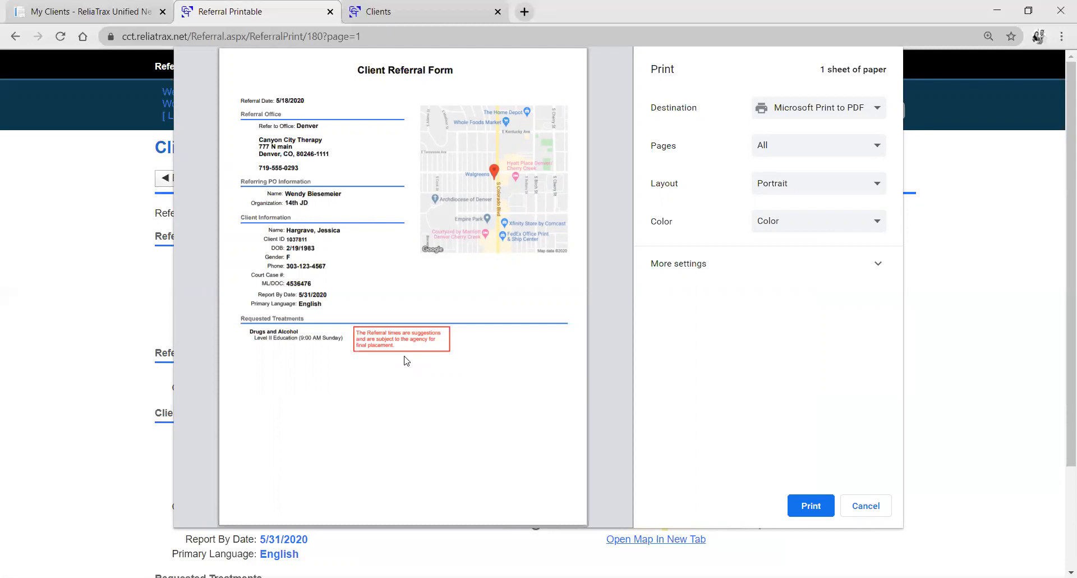
left_click(864, 507)
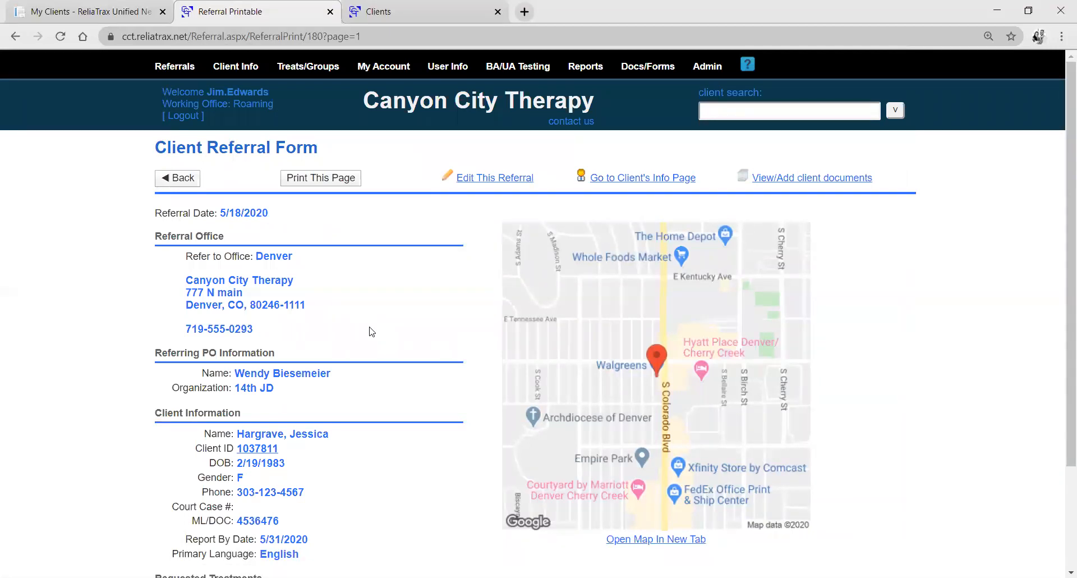
Open the Denver office map in Google Maps, check the transit directions and close the map.
left_click(713, 331)
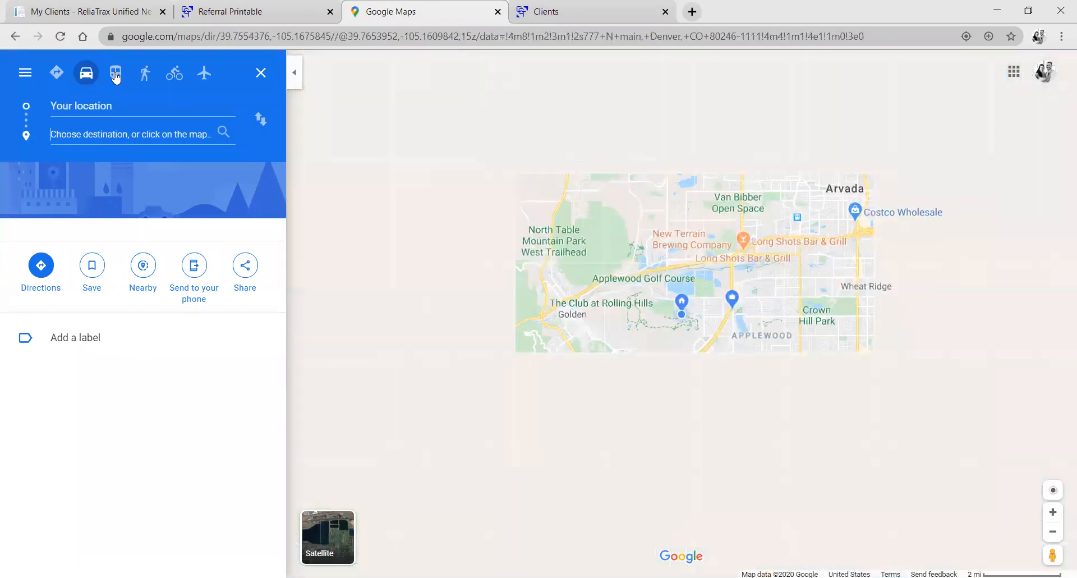
left_click(115, 74)
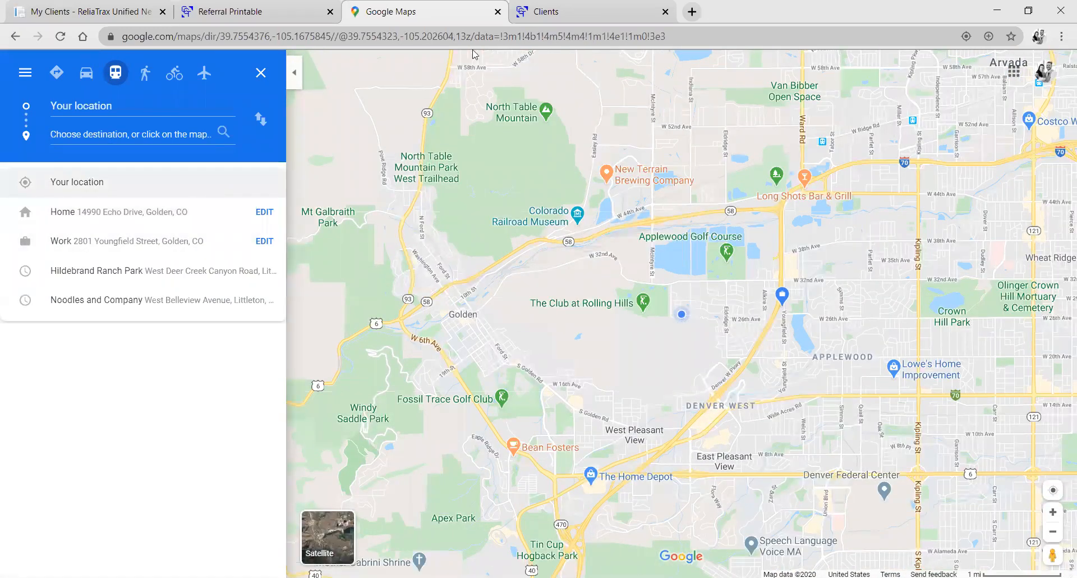
left_click(498, 12)
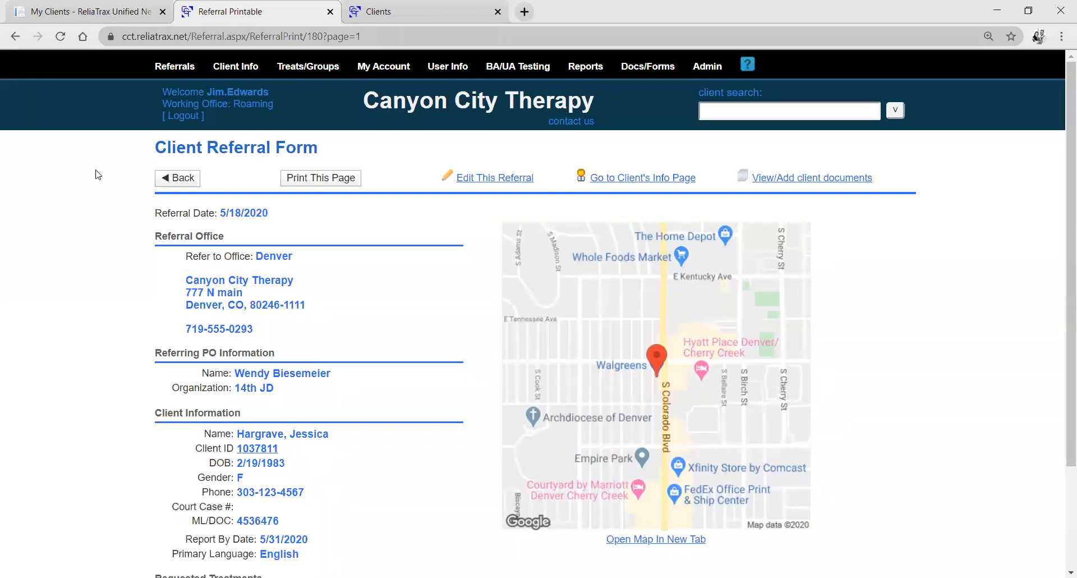
Open the Clients page from the client information section.
mouse_move(242, 69)
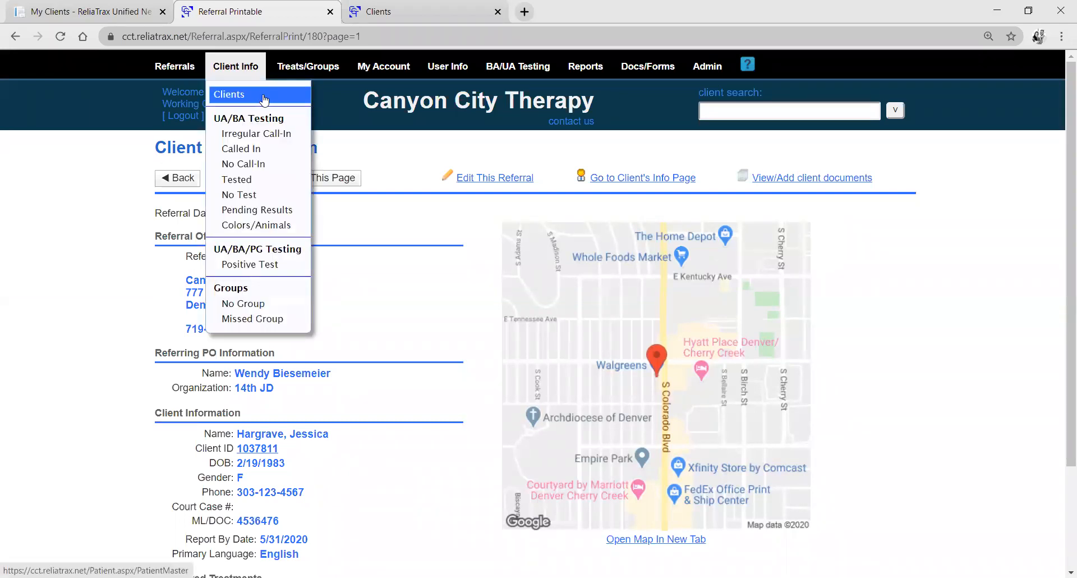
left_click(263, 99)
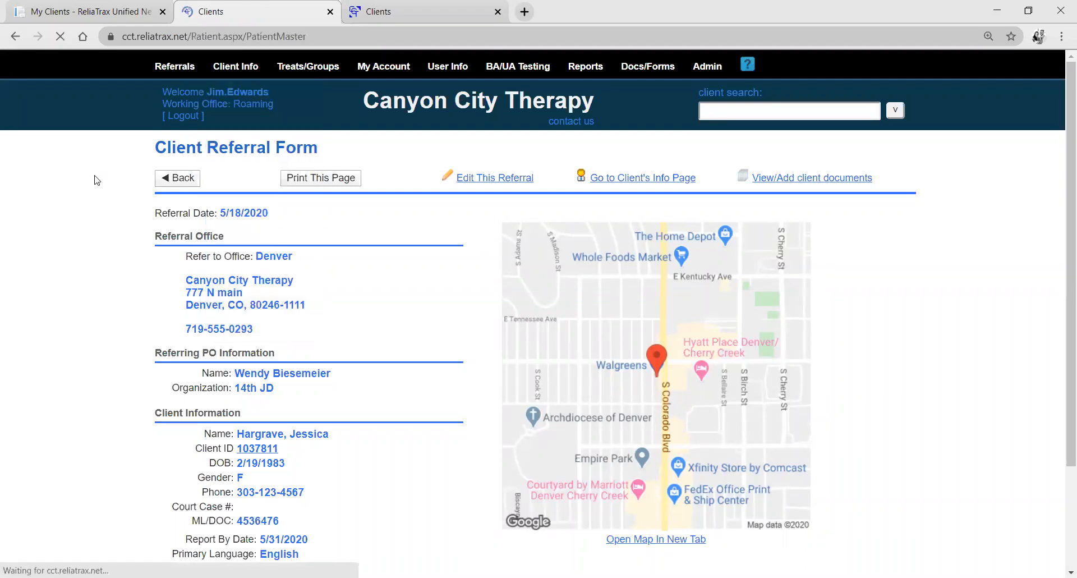
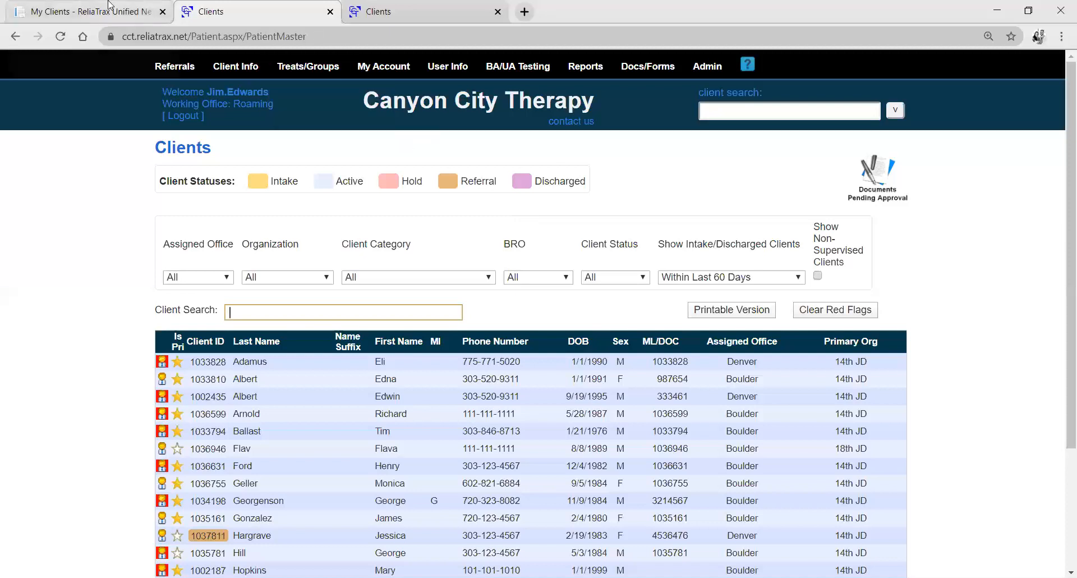
Return to the unified portal, review My Agencies, and open the document approvals flagged for the second marked client under My Clients.
left_click(90, 11)
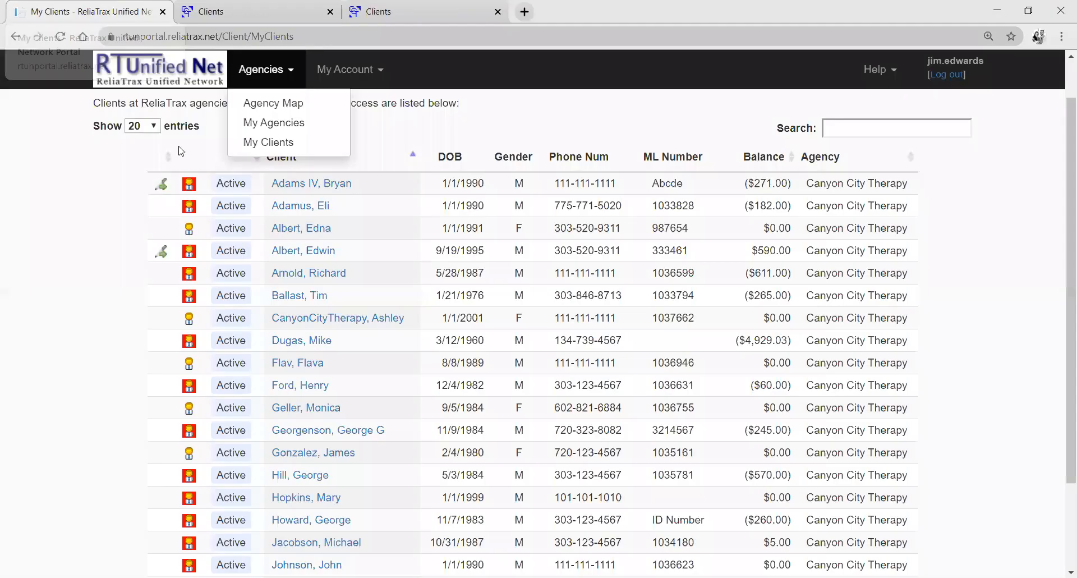
left_click(275, 122)
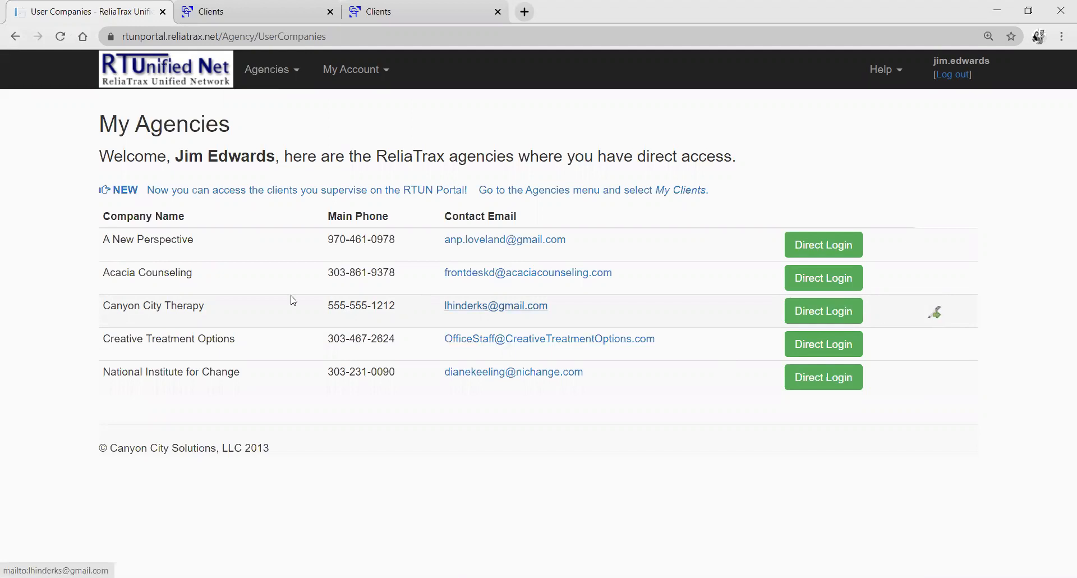
left_click(294, 72)
left_click(285, 140)
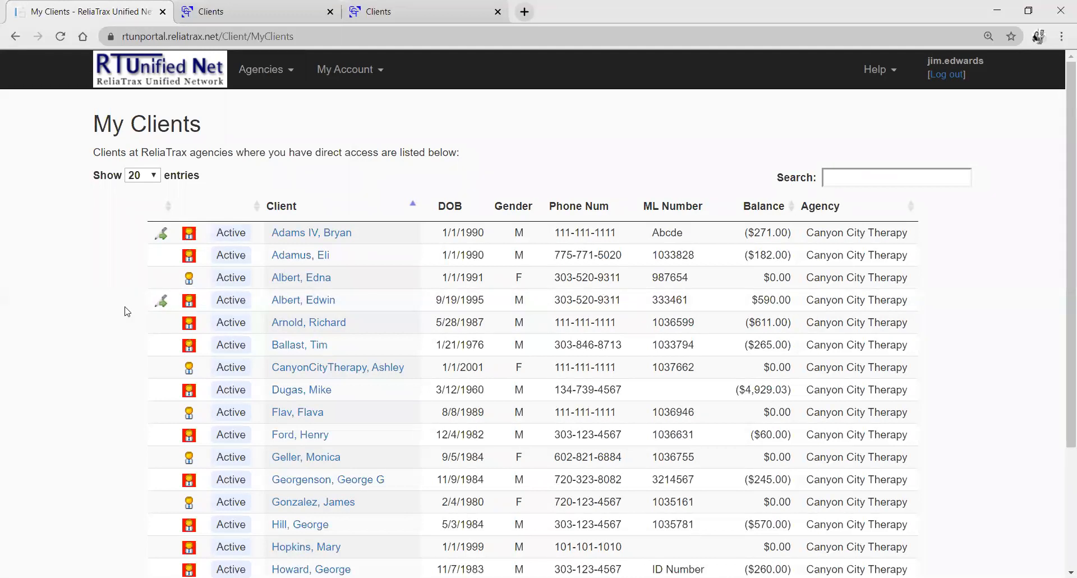
left_click(162, 301)
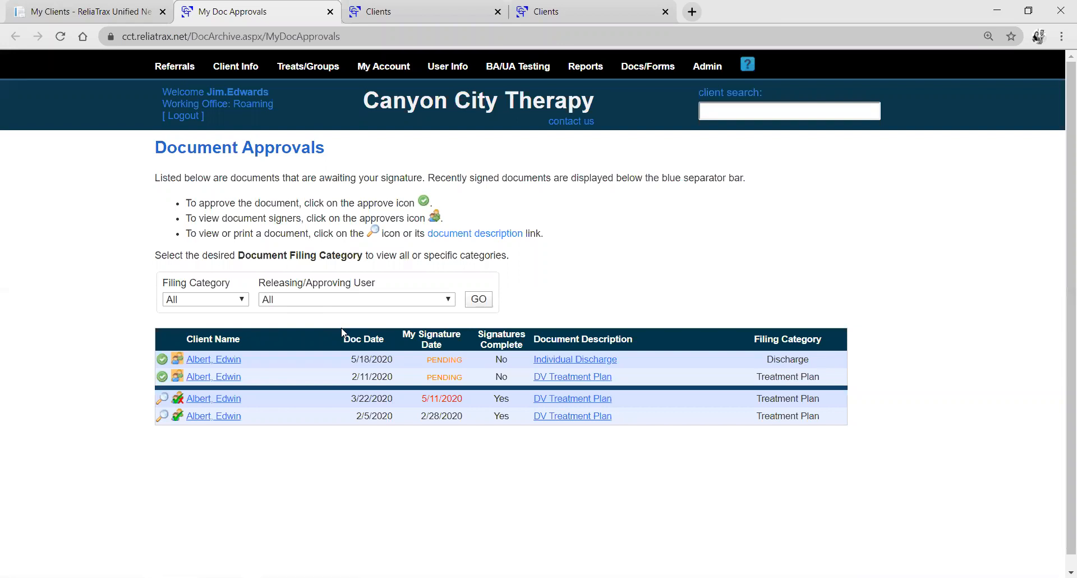
View the document approvals reached from the agency's Clients page and close the two extra browser tabs.
left_click(422, 12)
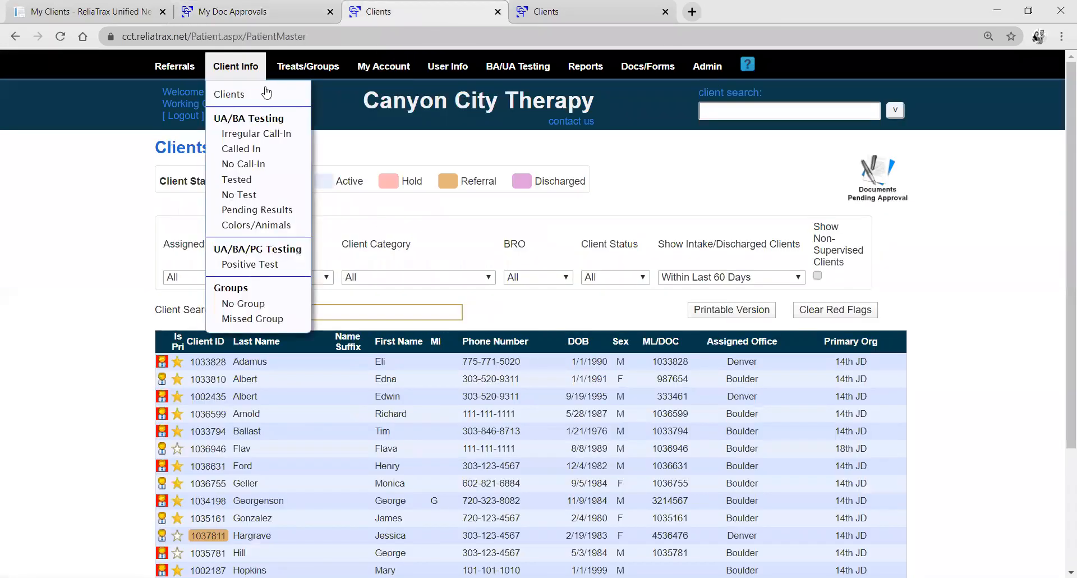
left_click(426, 130)
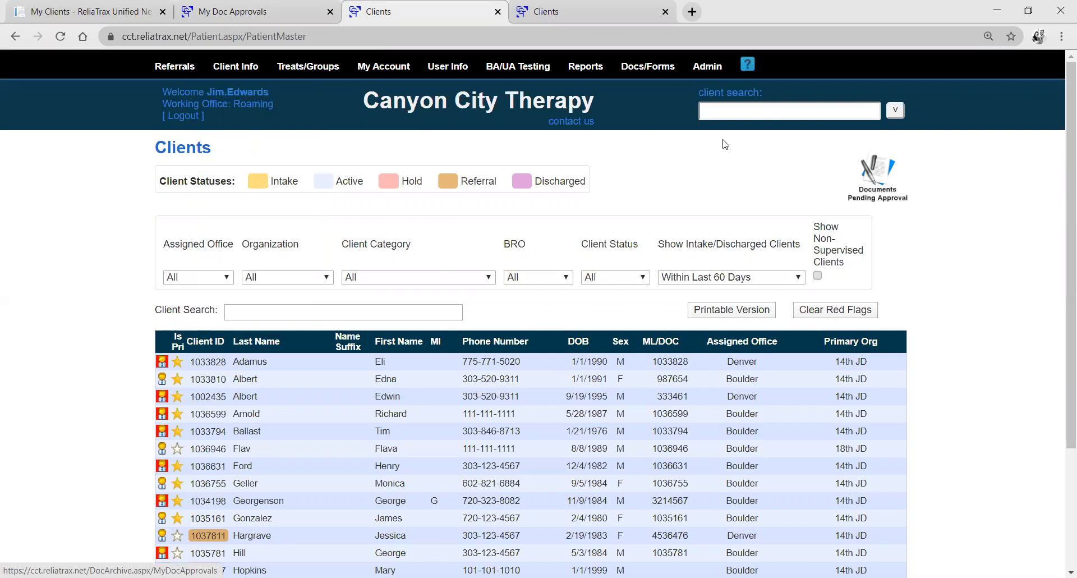
mouse_move(639, 70)
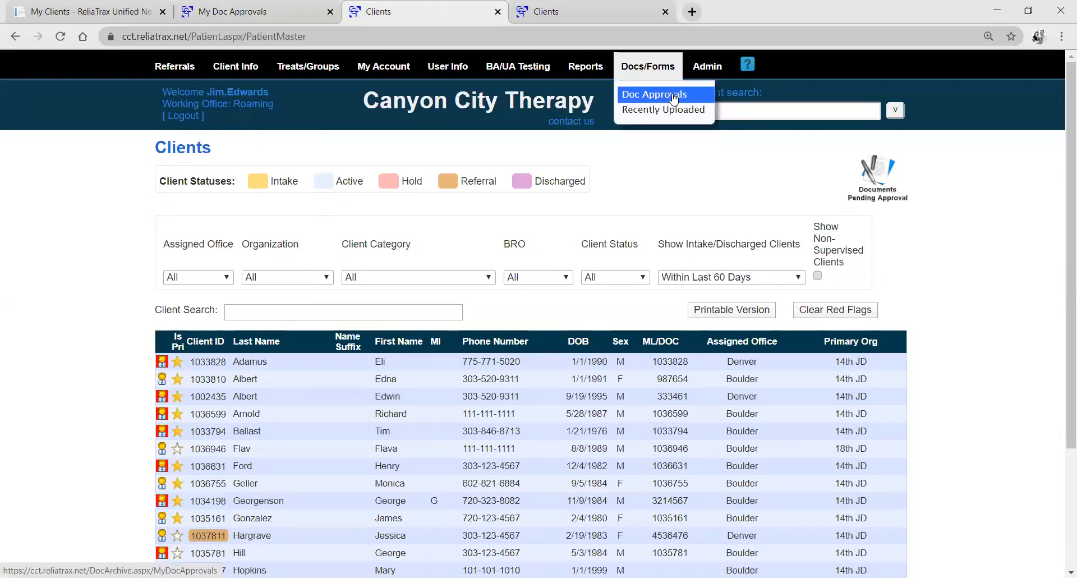
left_click(673, 98)
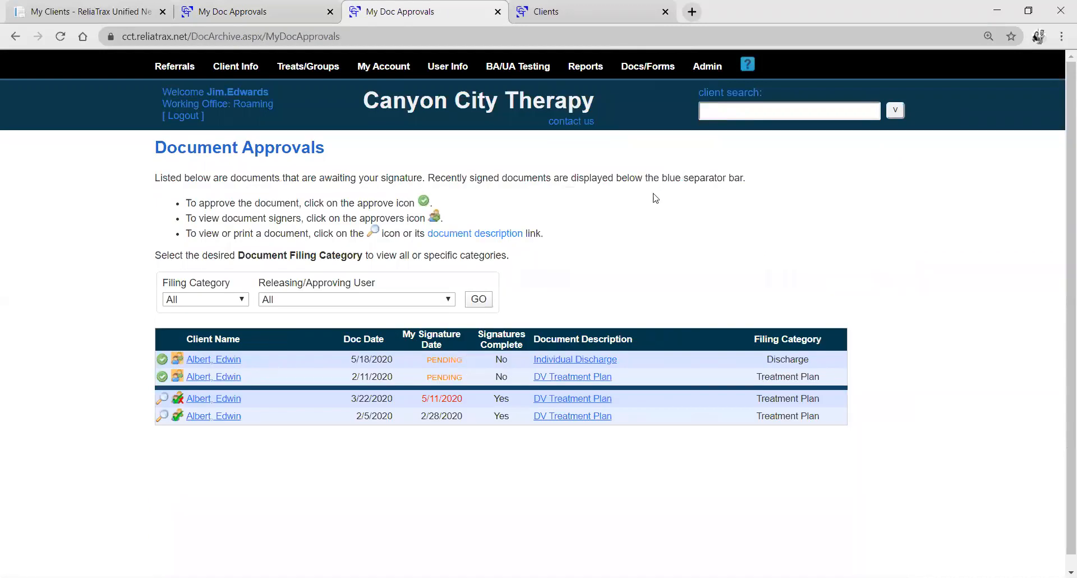
left_click(497, 11)
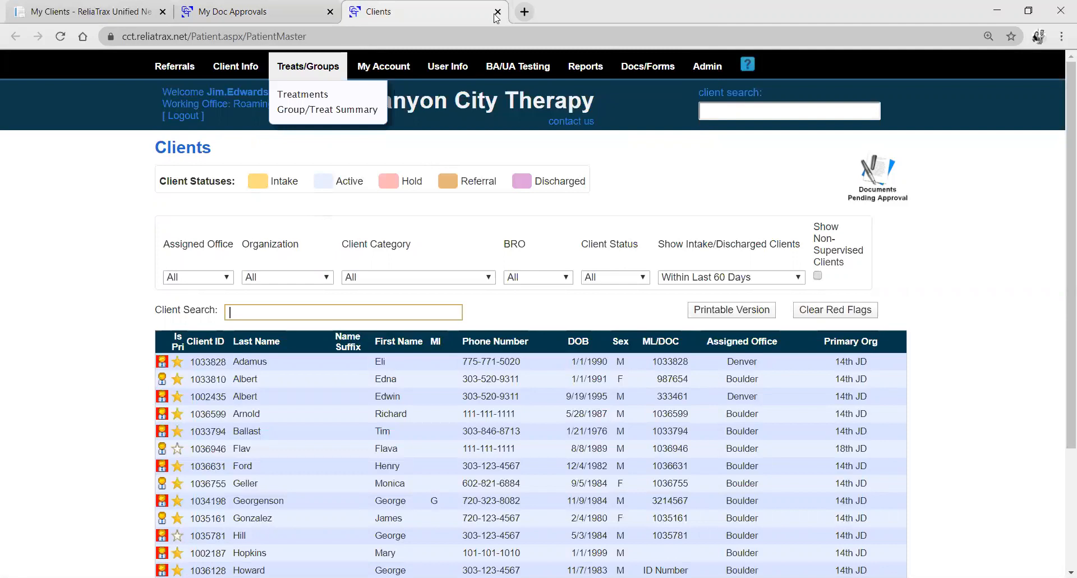
left_click(497, 13)
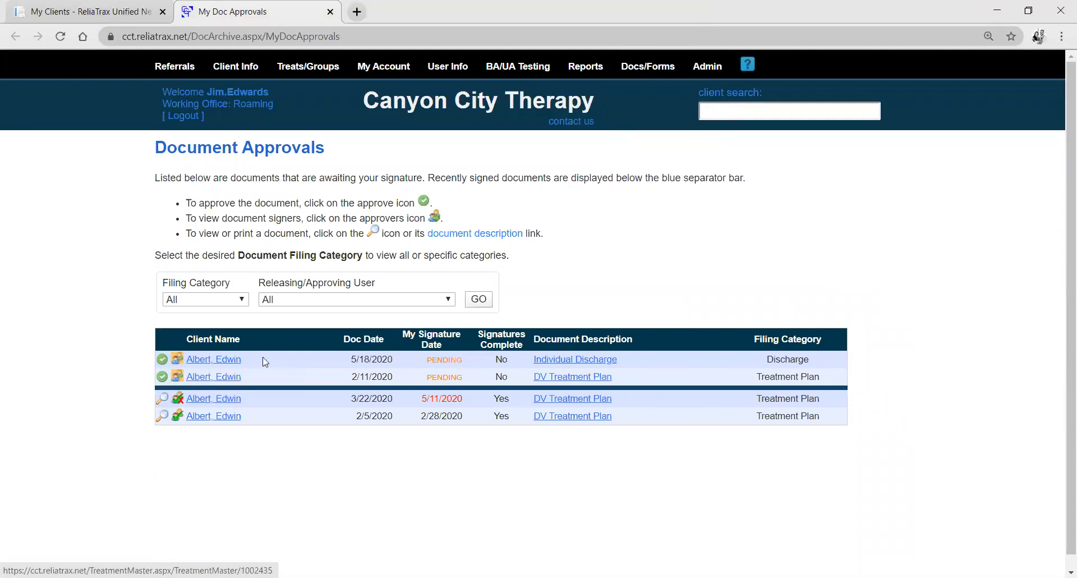
Open the pending Individual Discharge document dated 5/18/2020 for approval and examine its discharge summary and signature page.
left_click(162, 360)
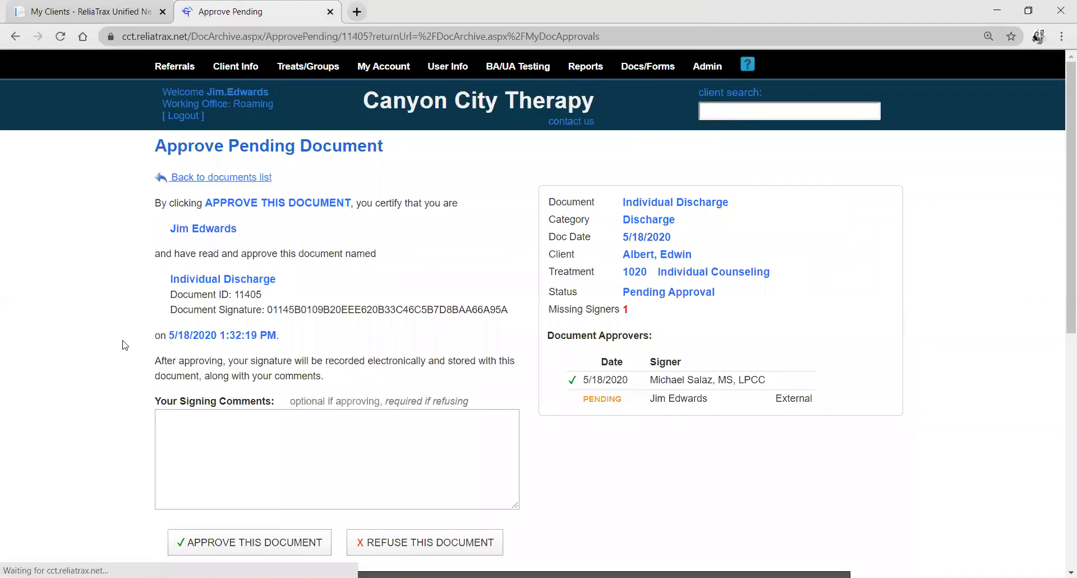
scroll(103, 334, "down", 7)
scroll(495, 401, "down", 3)
scroll(129, 431, "down", 1)
scroll(298, 411, "down", 5)
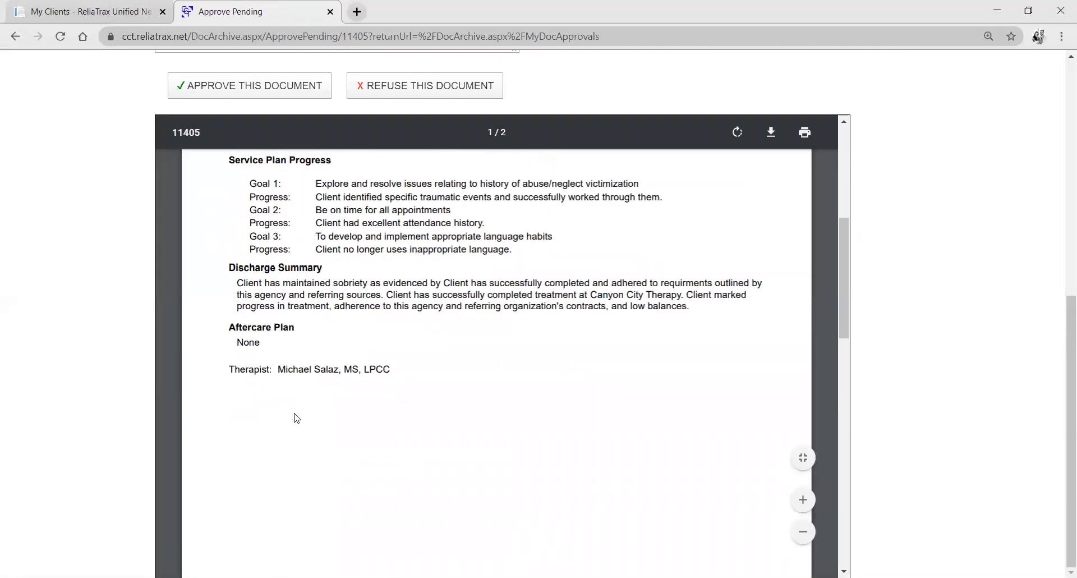
scroll(296, 418, "down", 10)
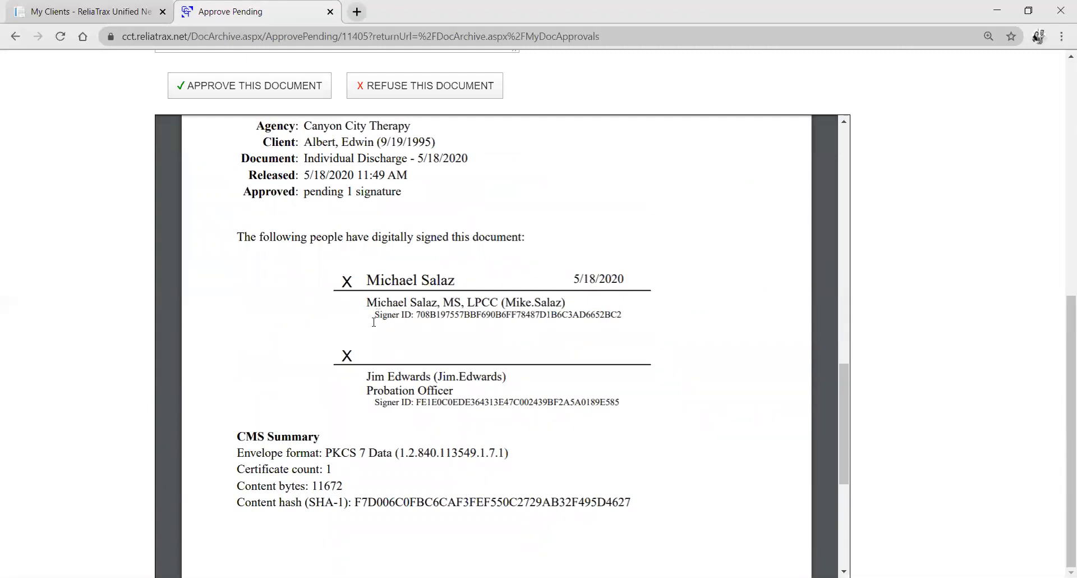
left_click_drag(418, 312, 627, 314)
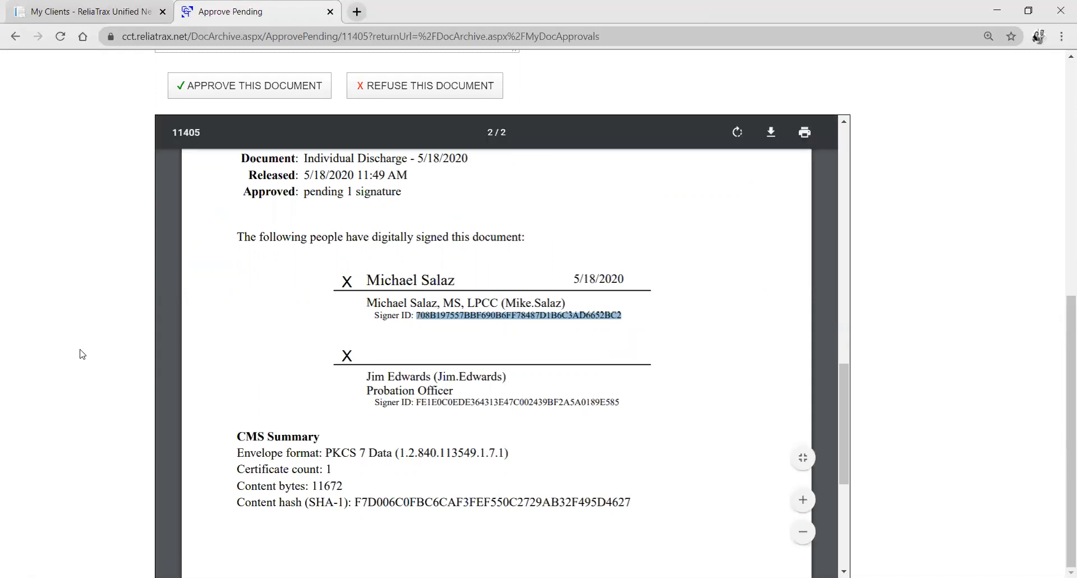
Refuse the discharge document with the signing comment "Client is not yet done with treatment, please don't discharge.".
scroll(82, 354, "up", 5)
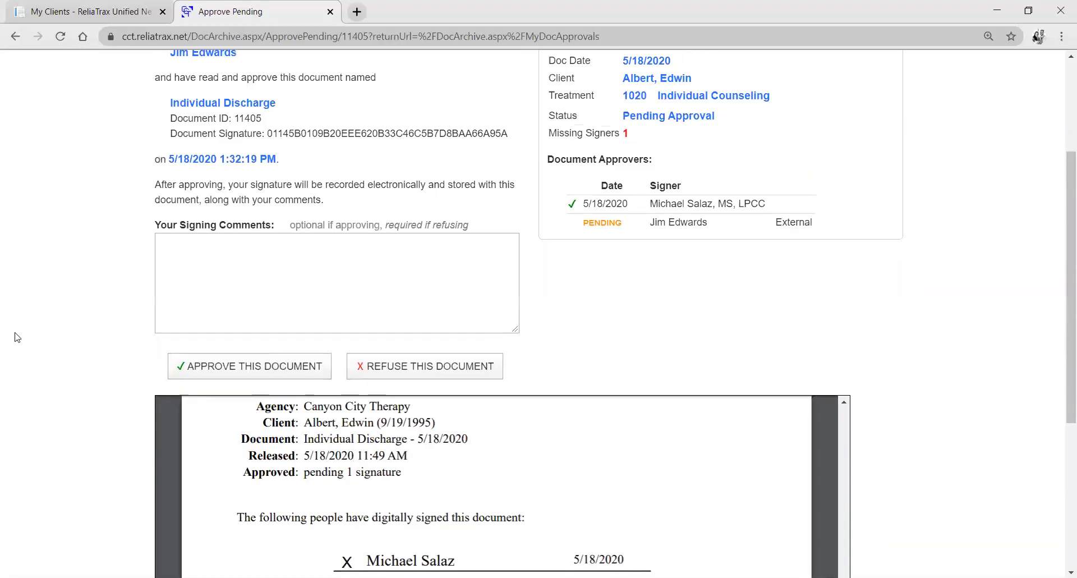
left_click(296, 321)
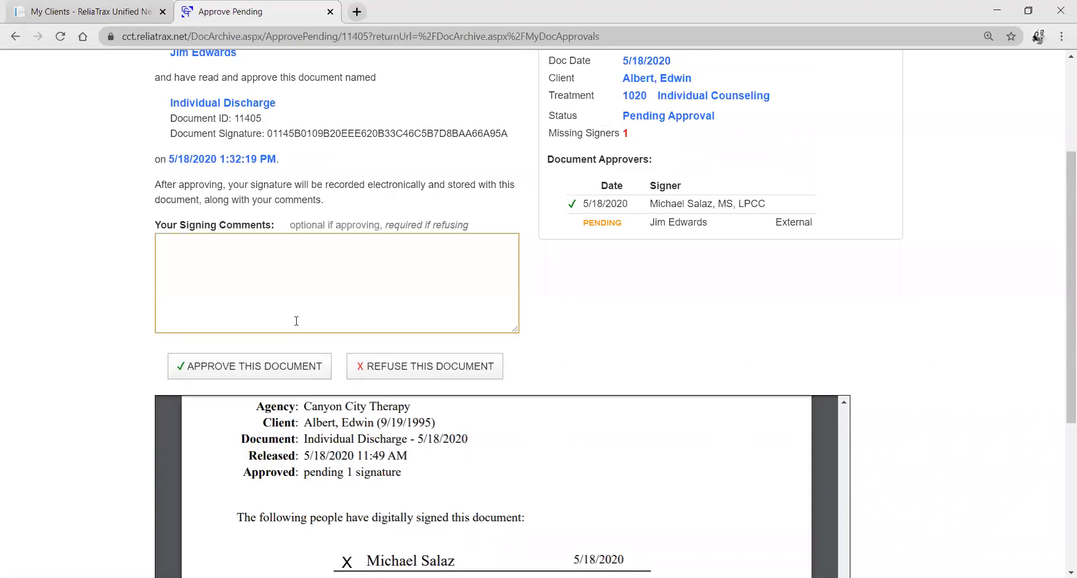
type("Client is not yet done with treatment")
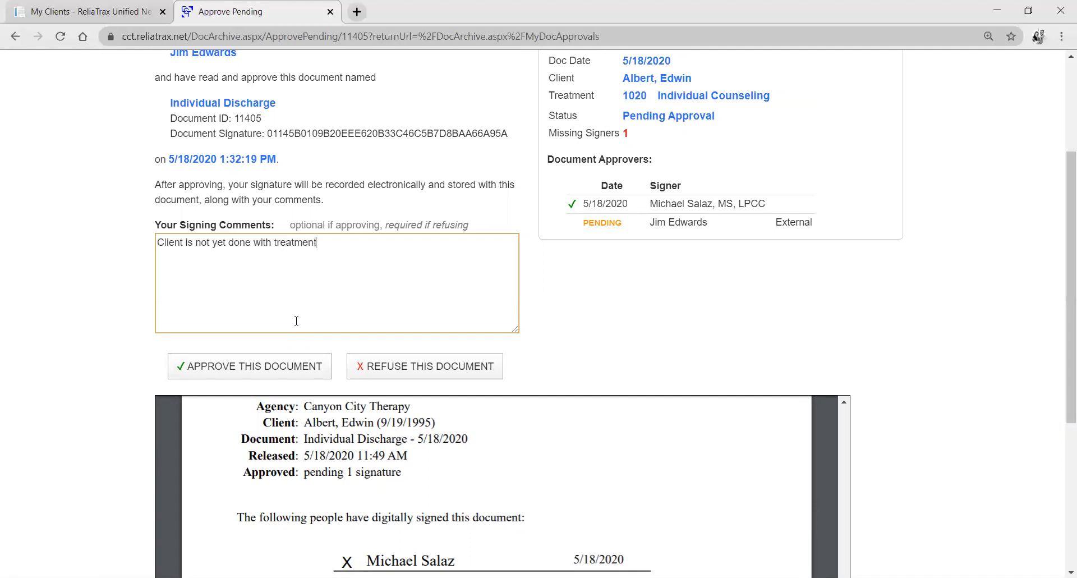
type(", please don't discharge.")
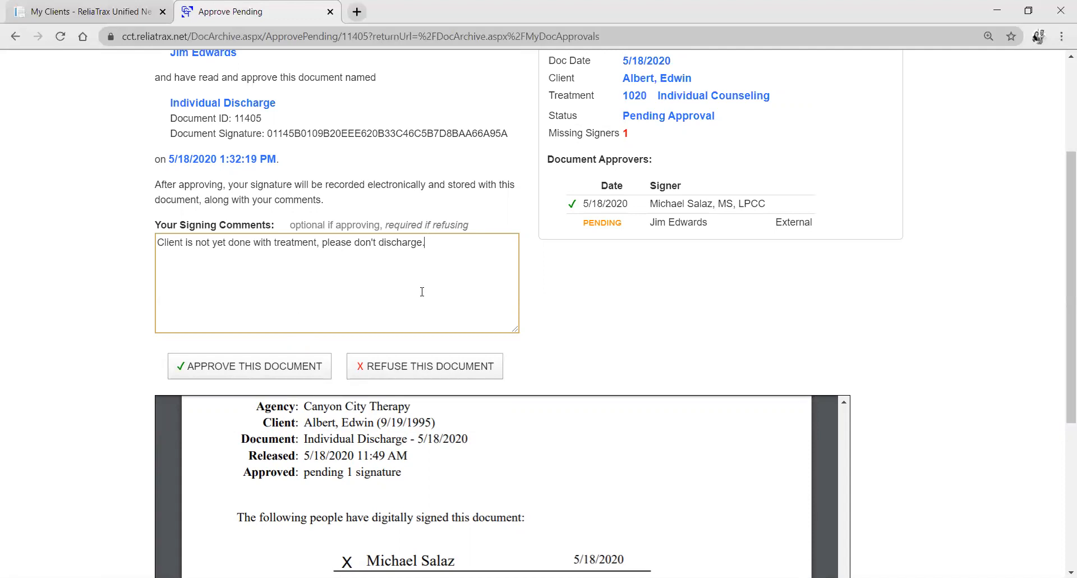
left_click(429, 366)
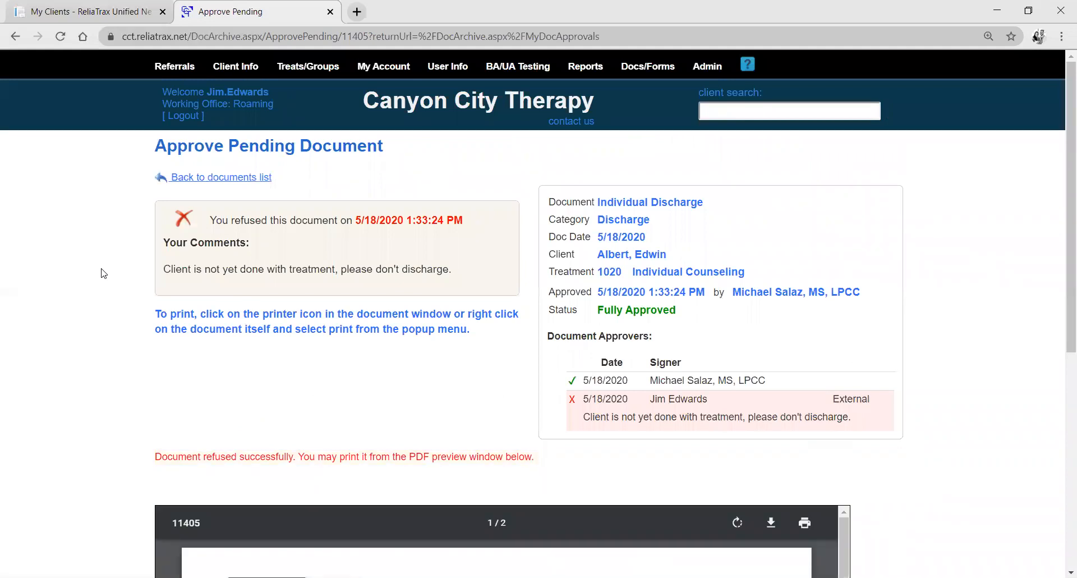
Examine the refusal and its comment in the document approvers list and on the PDF's signature page.
scroll(664, 373, "down", 3)
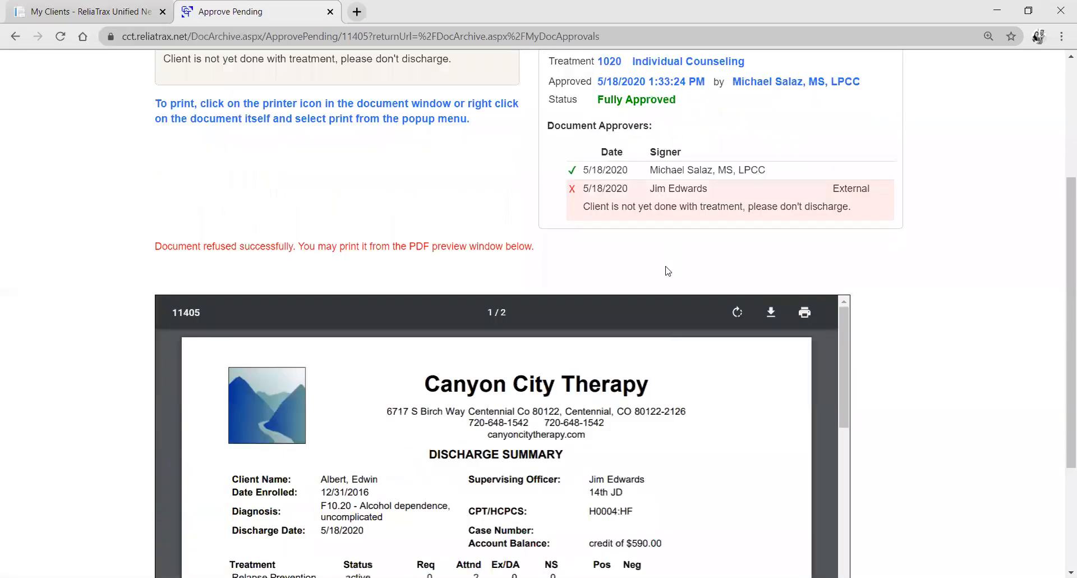
scroll(668, 271, "up", 2)
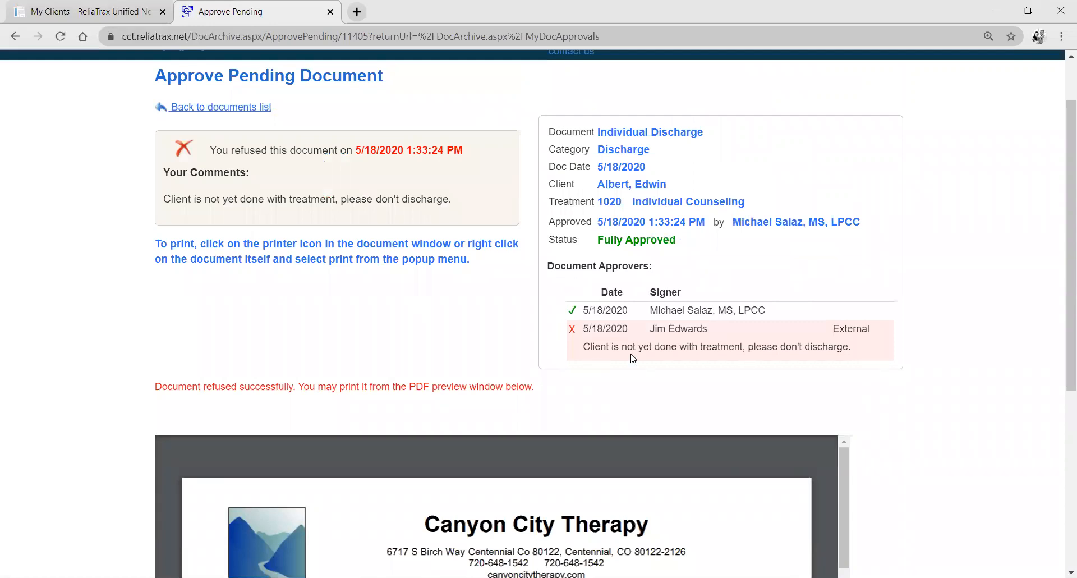
left_click_drag(773, 313, 875, 351)
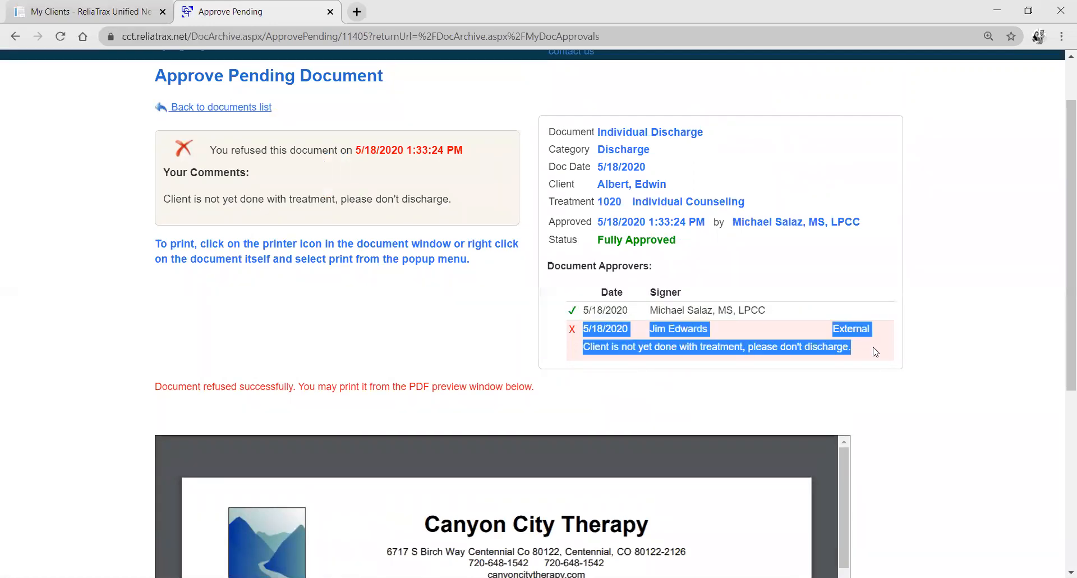
left_click(934, 359)
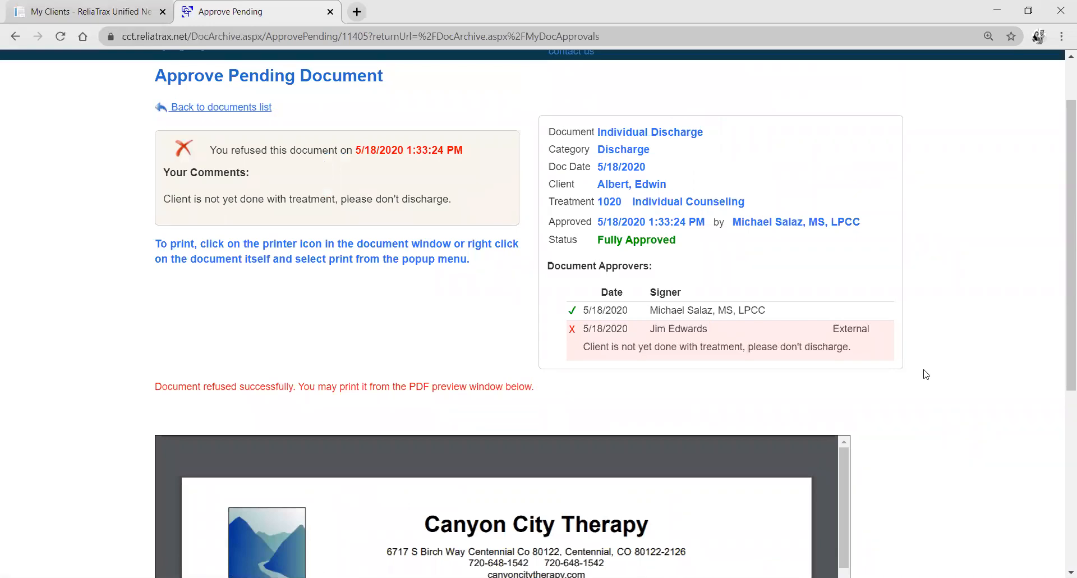
scroll(897, 375, "down", 3)
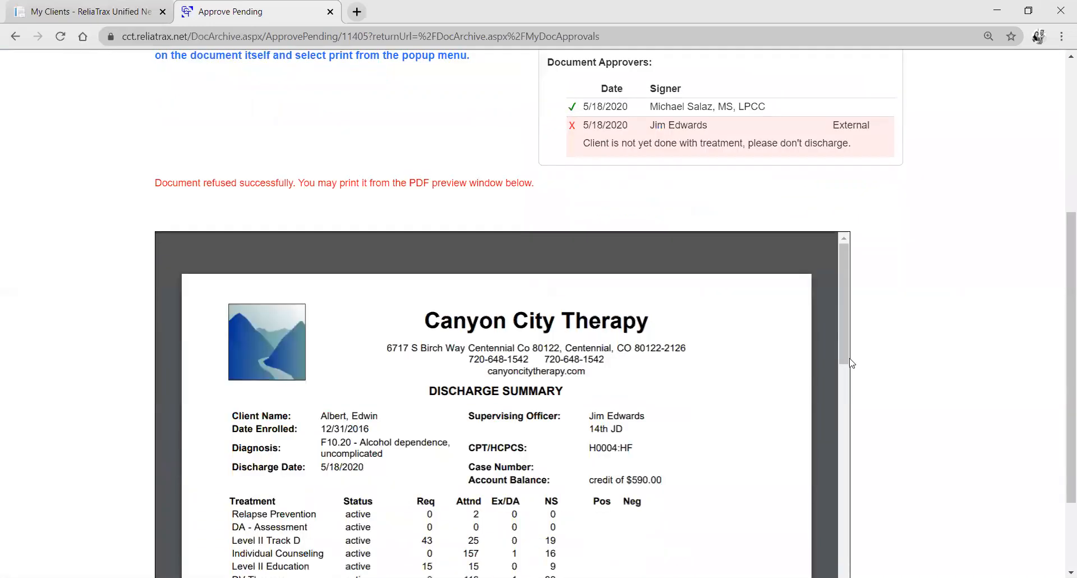
scroll(676, 323, "down", 10)
scroll(680, 321, "down", 10)
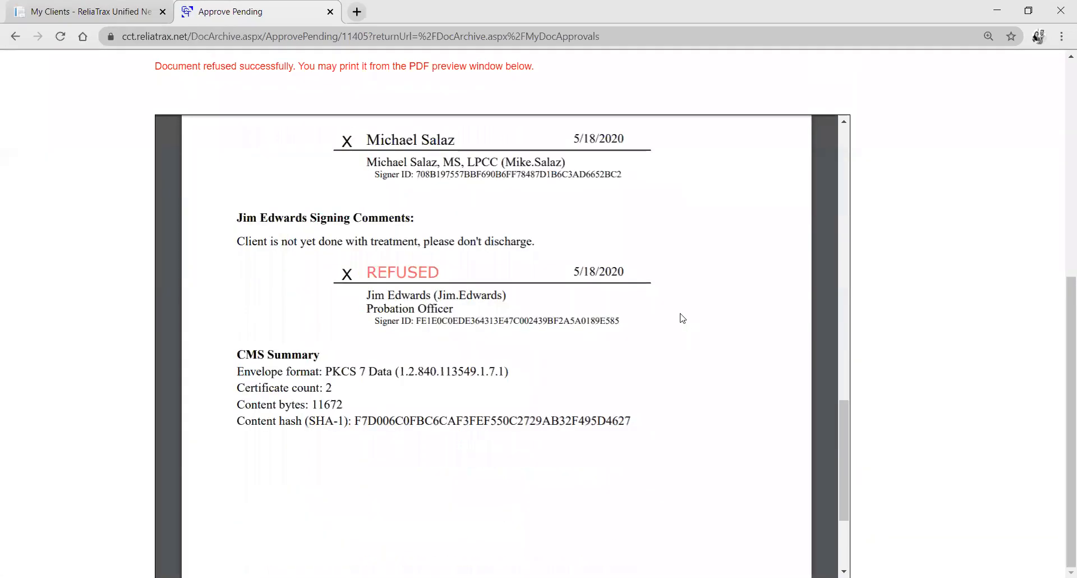
left_click_drag(546, 241, 241, 252)
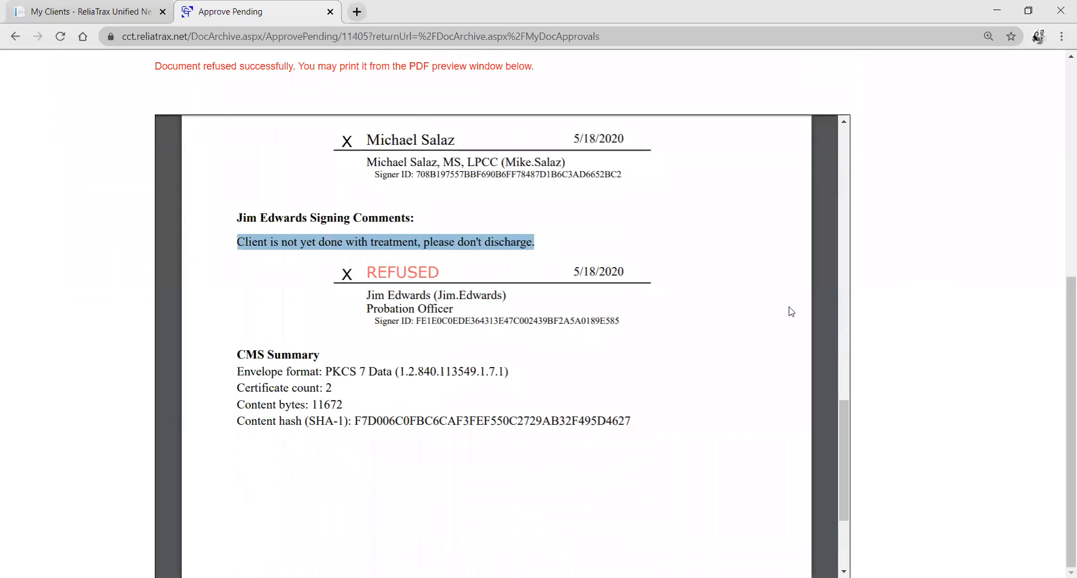
left_click(711, 281)
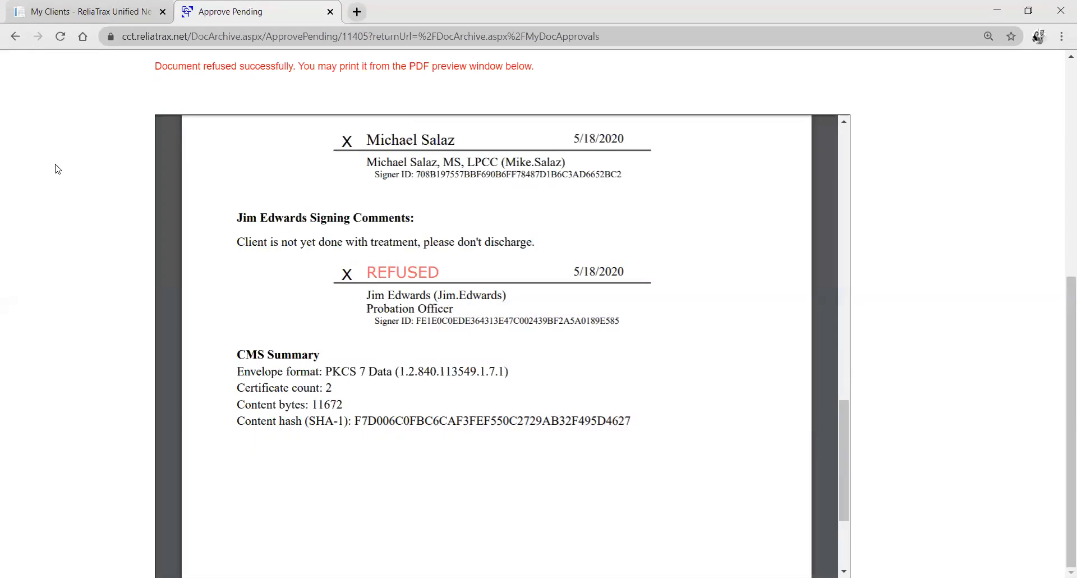
Log out and log back in with the therapist's saved username and account password, working in the Boulder office.
scroll(58, 177, "up", 5)
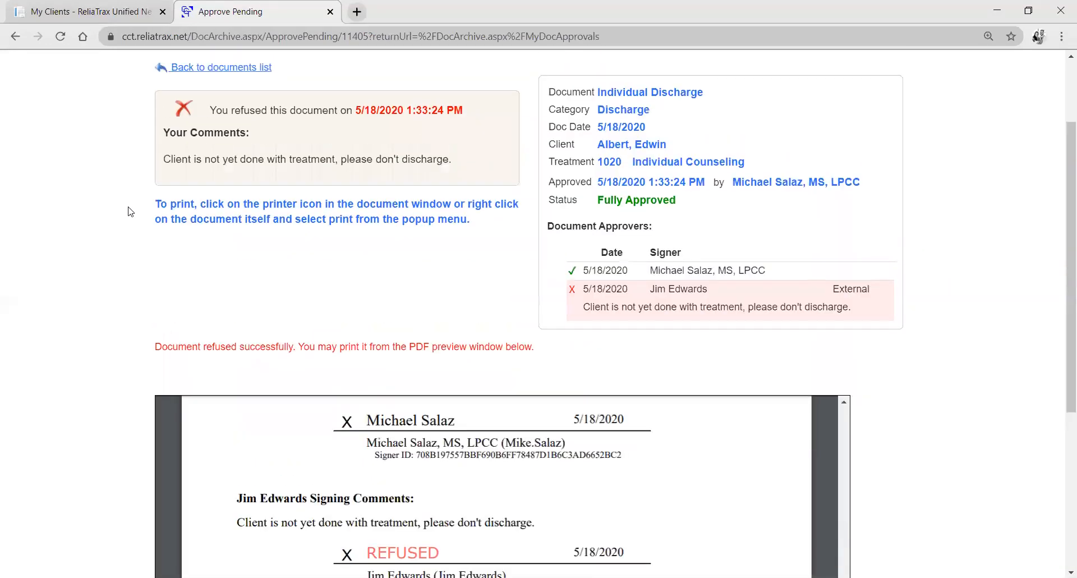
scroll(131, 211, "up", 2)
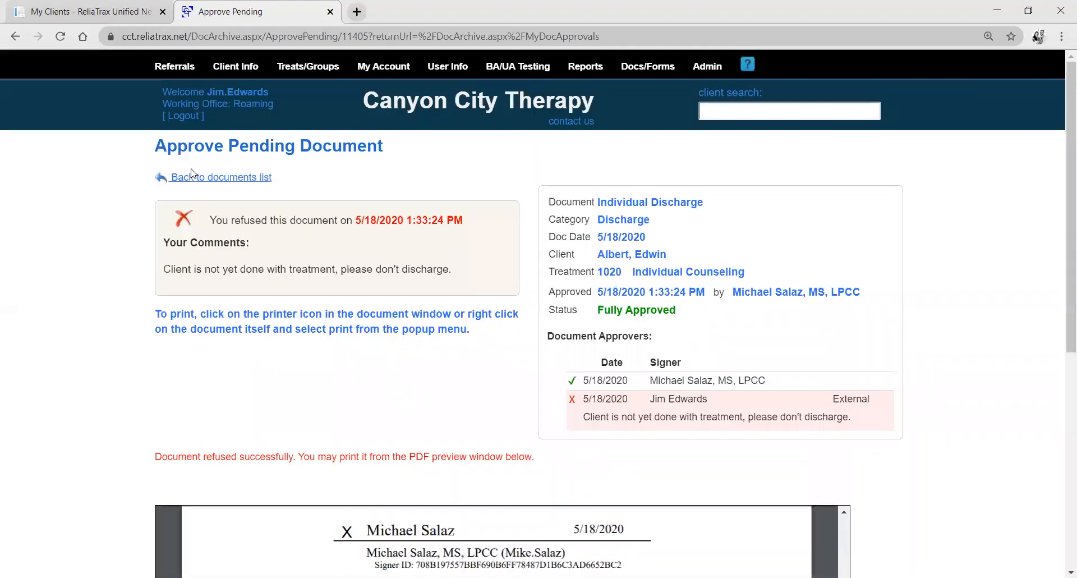
left_click(192, 116)
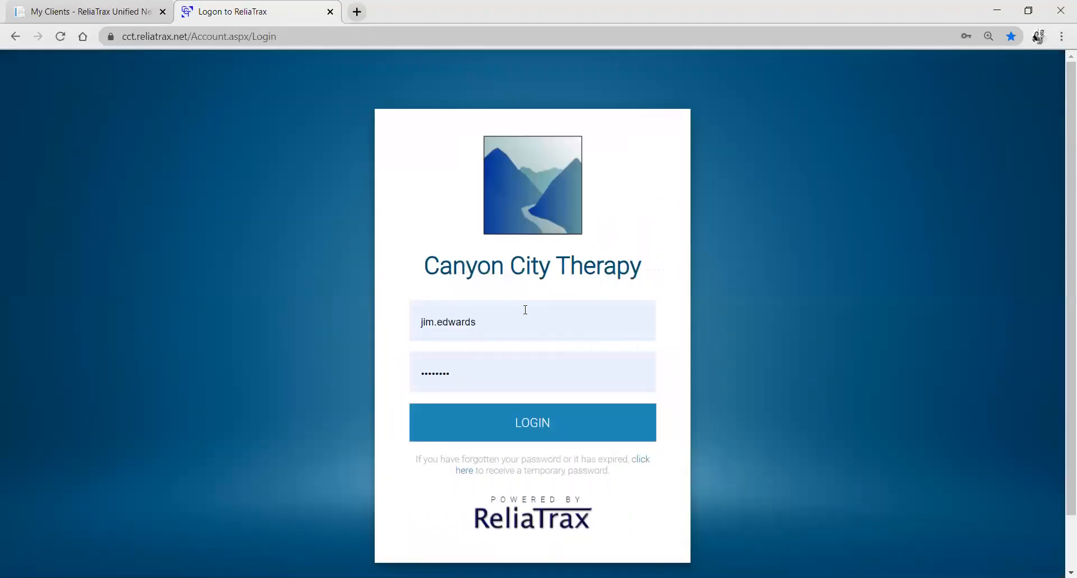
left_click(524, 310)
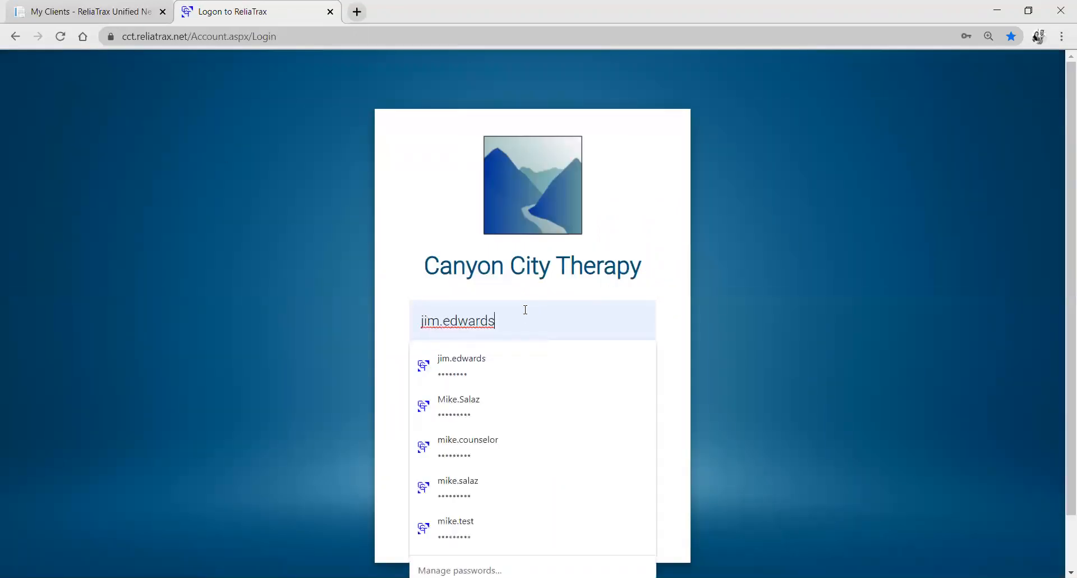
left_click(504, 411)
left_click(498, 428)
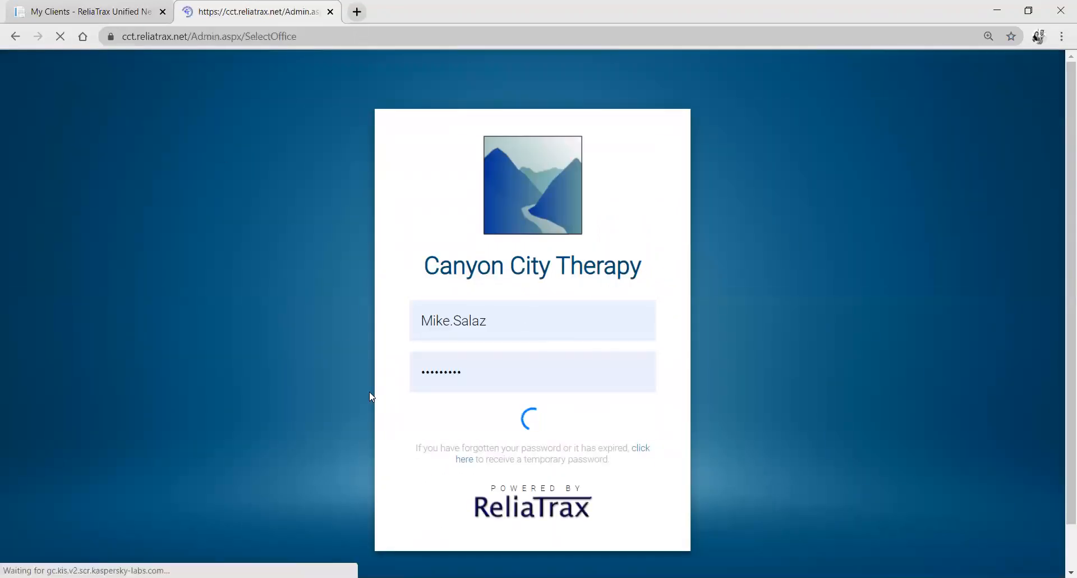
left_click(379, 252)
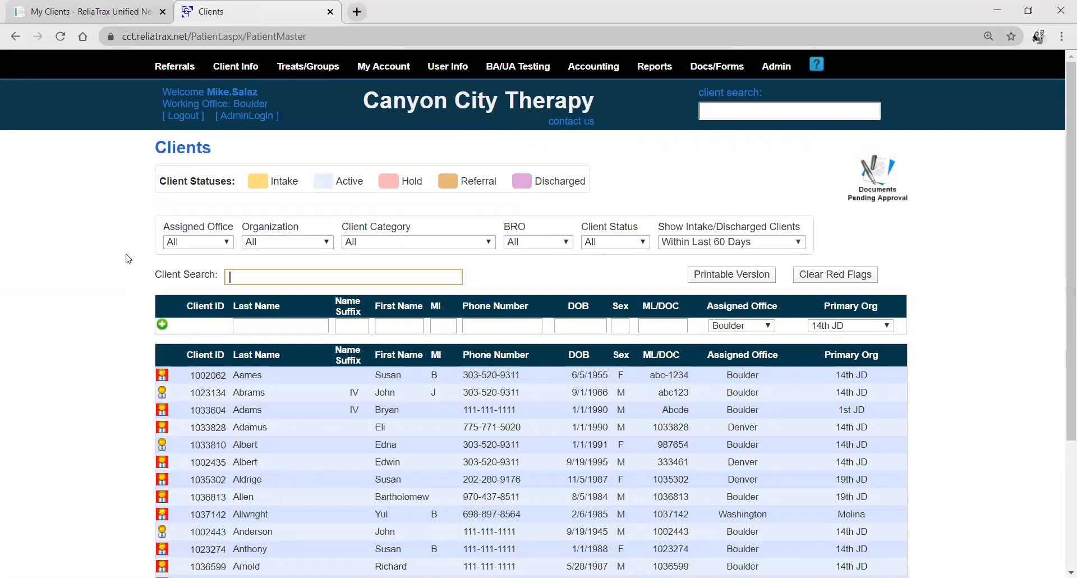
Open the list of current referrals.
mouse_move(173, 67)
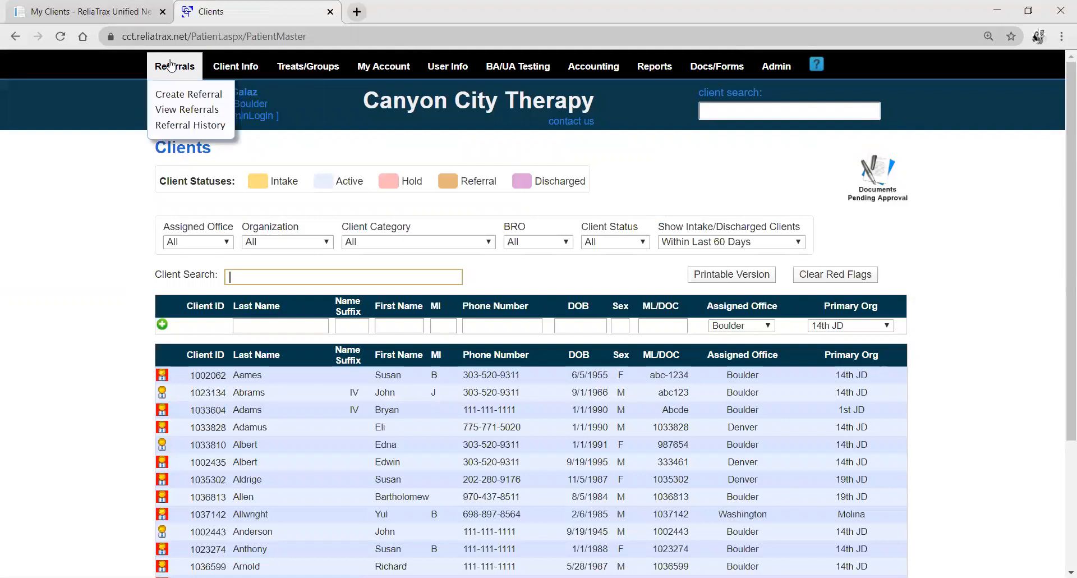
left_click(191, 110)
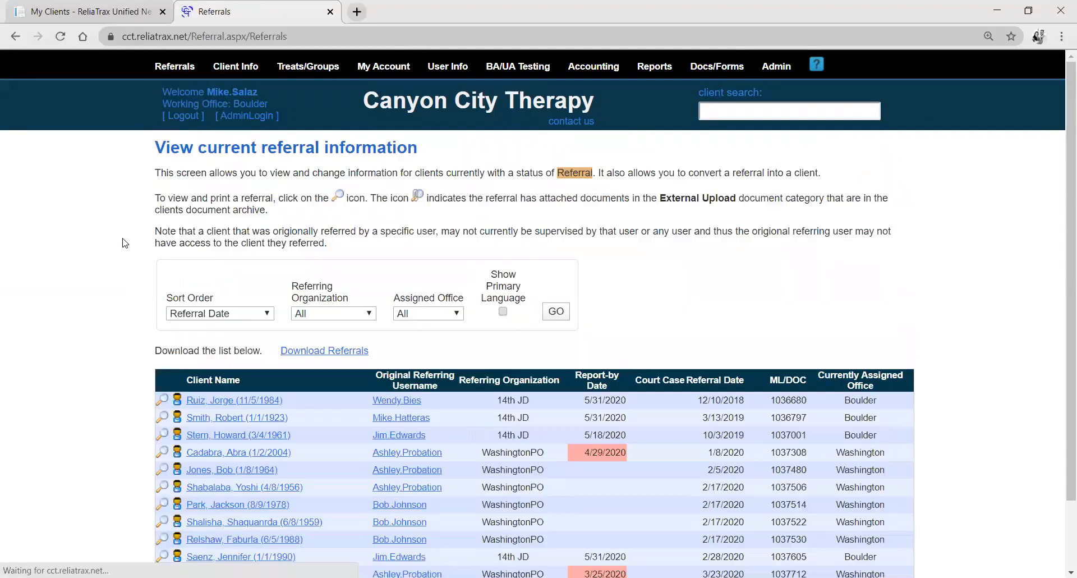
Convert the 5/18/2020 referral from 14th JD, assigned to the Denver office, into an intake client.
scroll(117, 236, "down", 3)
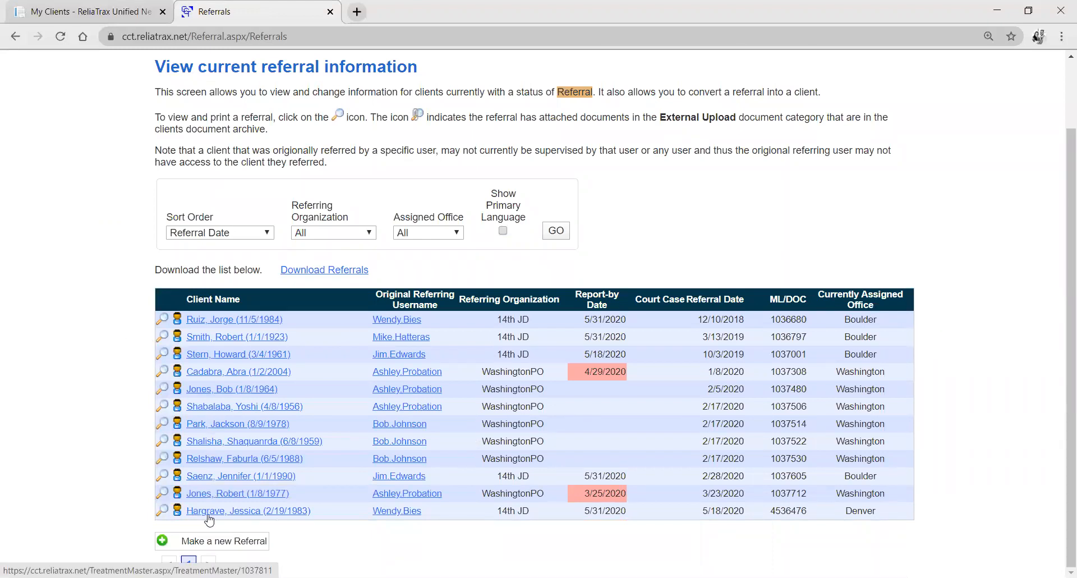
left_click(177, 512)
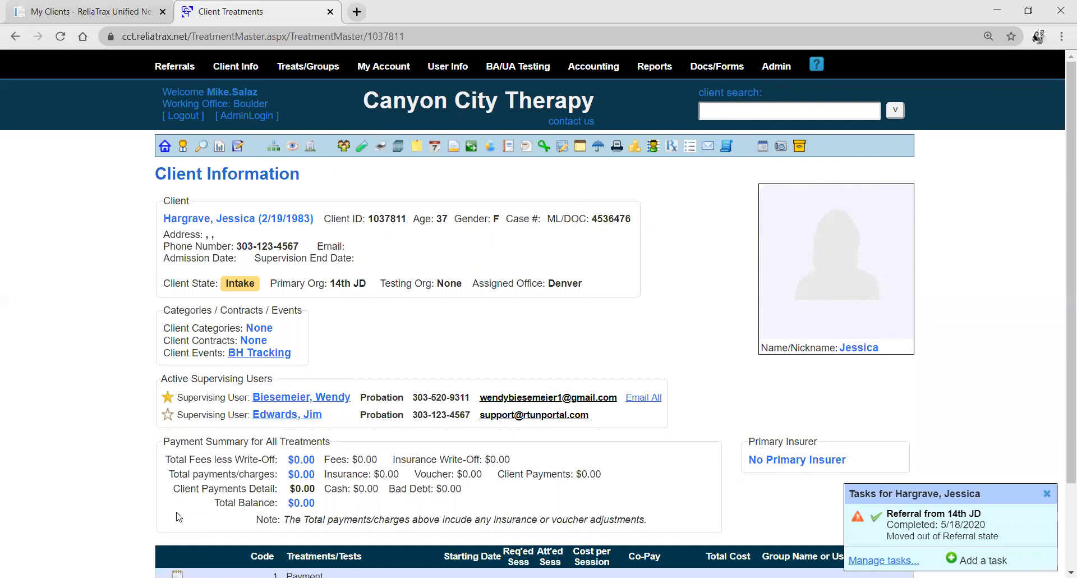
Open the probation officer's user account by first-name search, untick Can Edit Client/Referral Info and review the account settings.
mouse_move(447, 67)
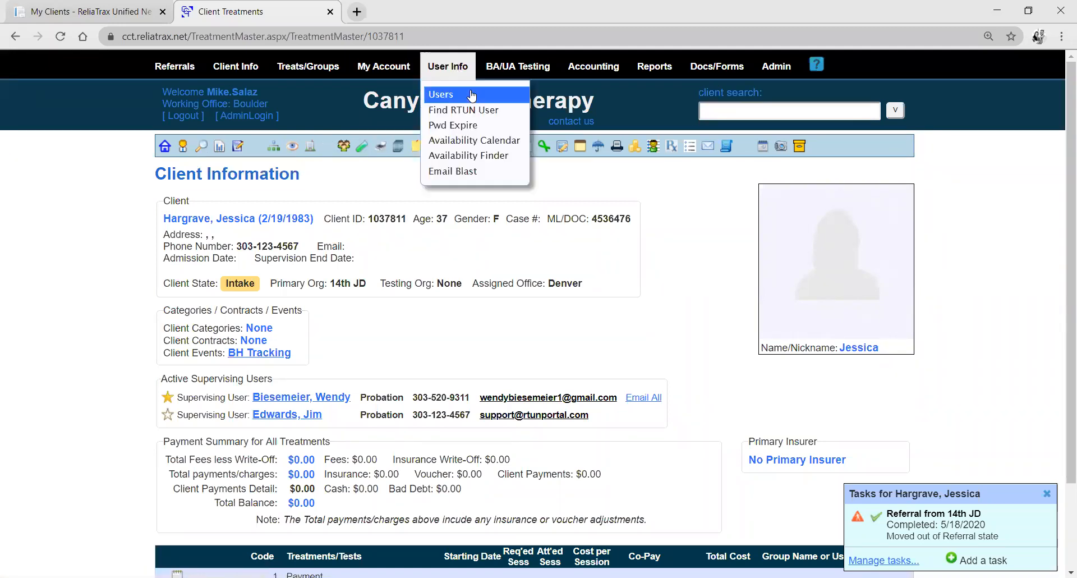
left_click(470, 95)
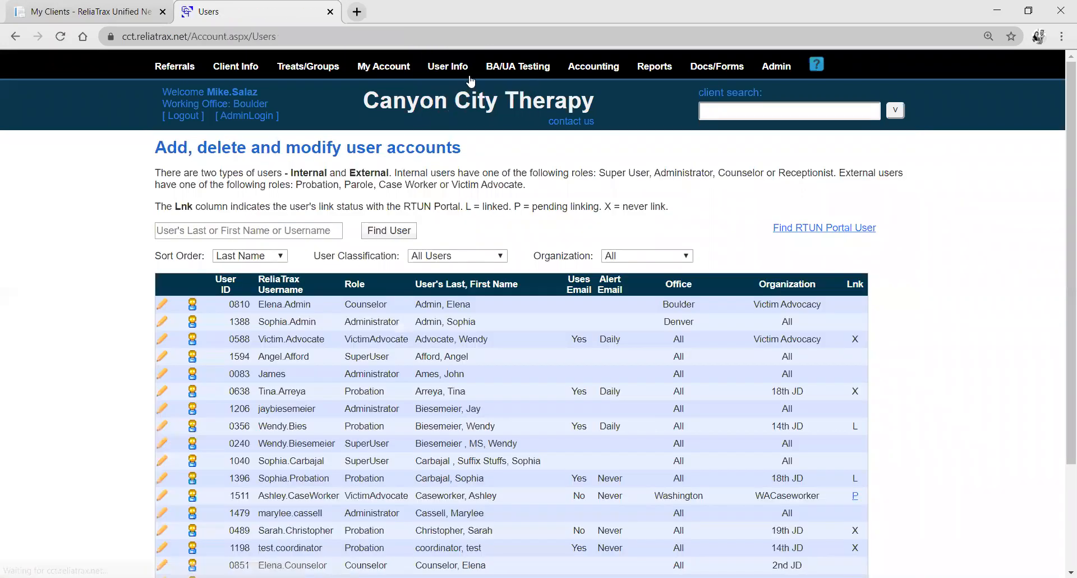
left_click(277, 230)
type("jim")
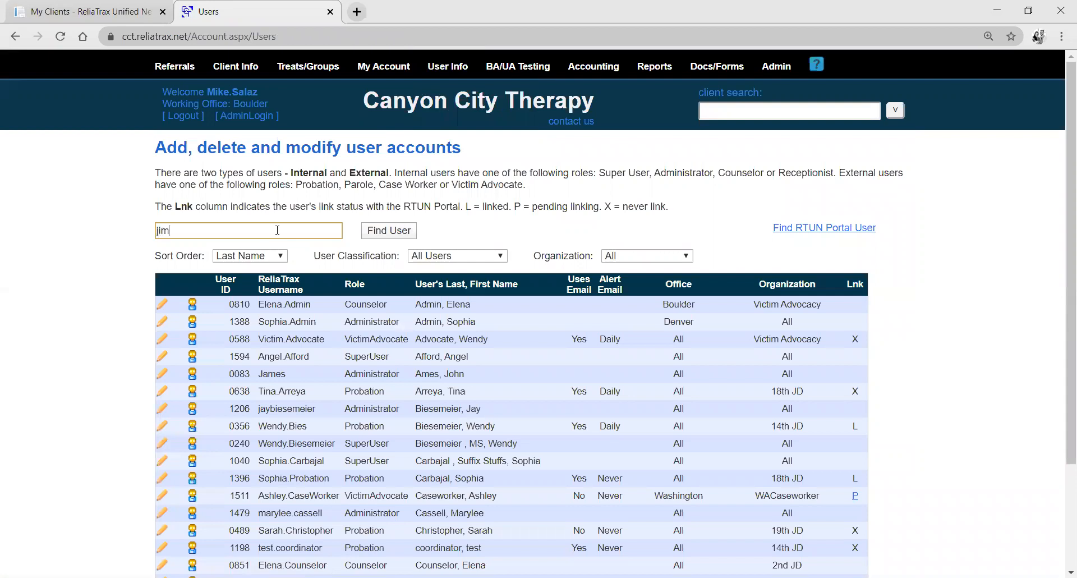
left_click(290, 249)
left_click(386, 233)
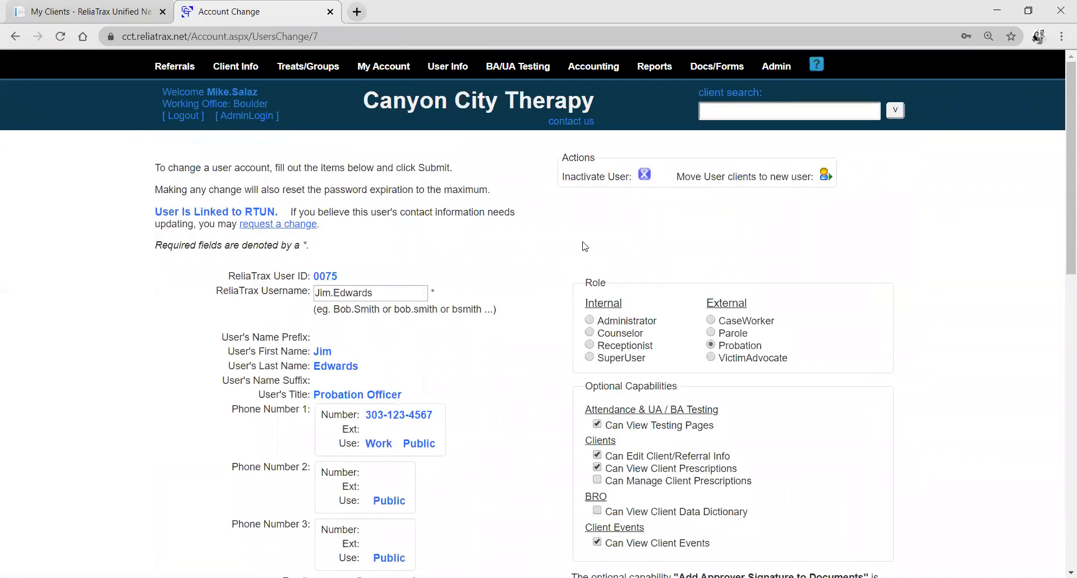
scroll(631, 240, "down", 4)
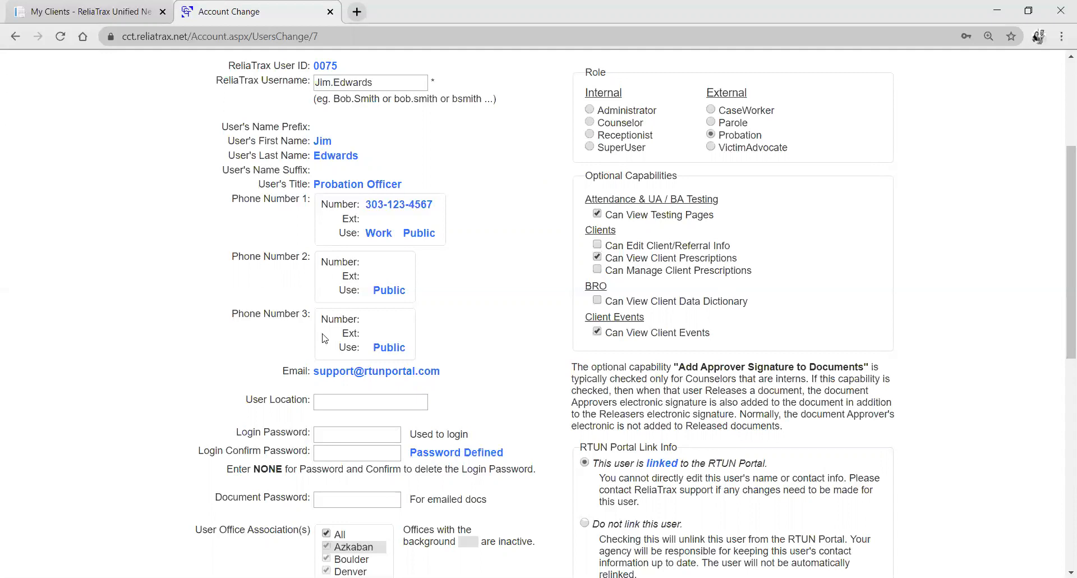
scroll(326, 343, "up", 4)
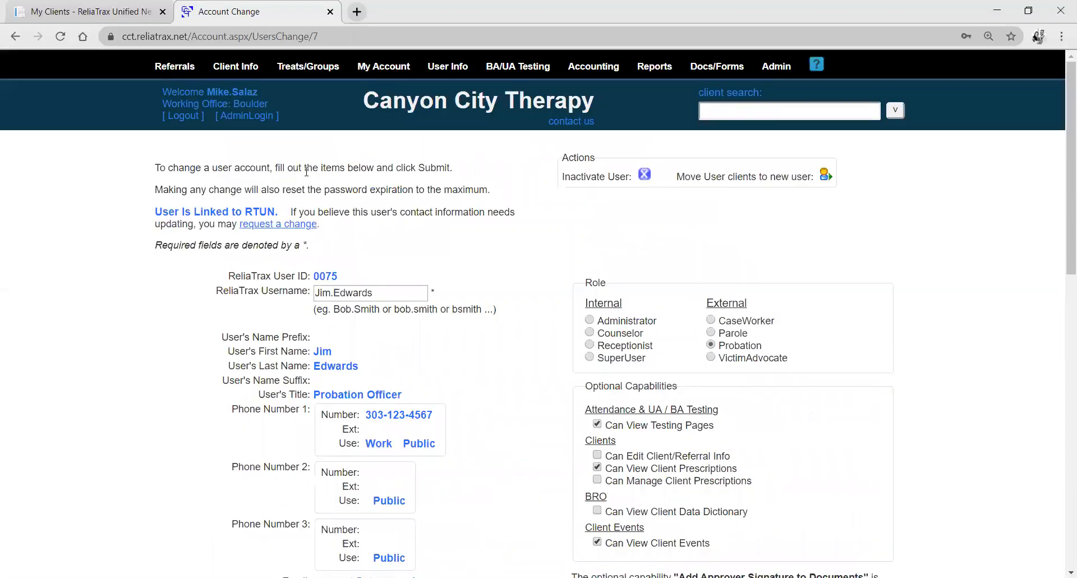
Open the overview of the Friday 5:30 PM DV group from the Boulder office's group list.
left_click(324, 70)
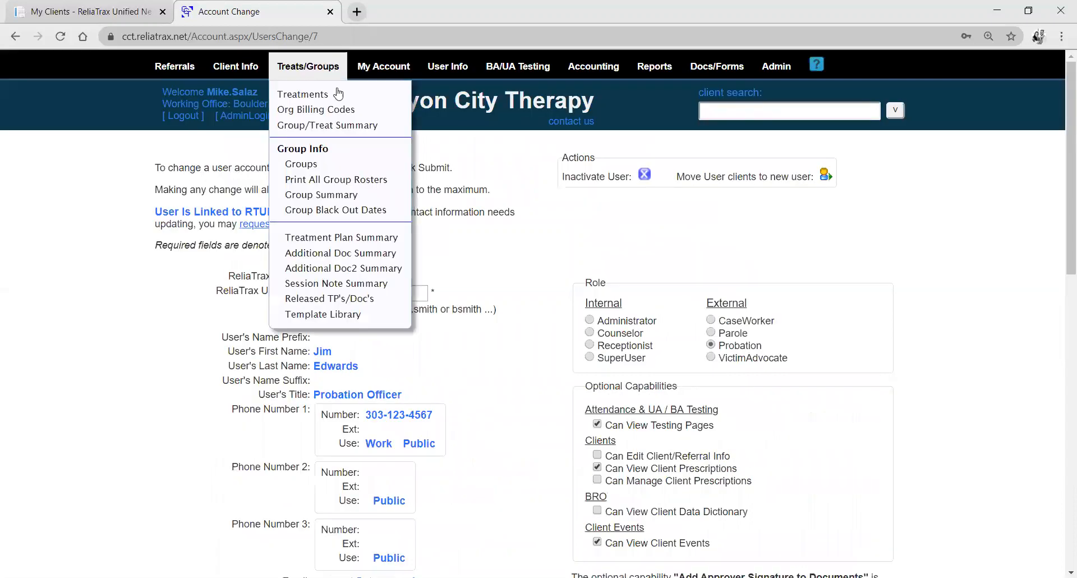
left_click(306, 164)
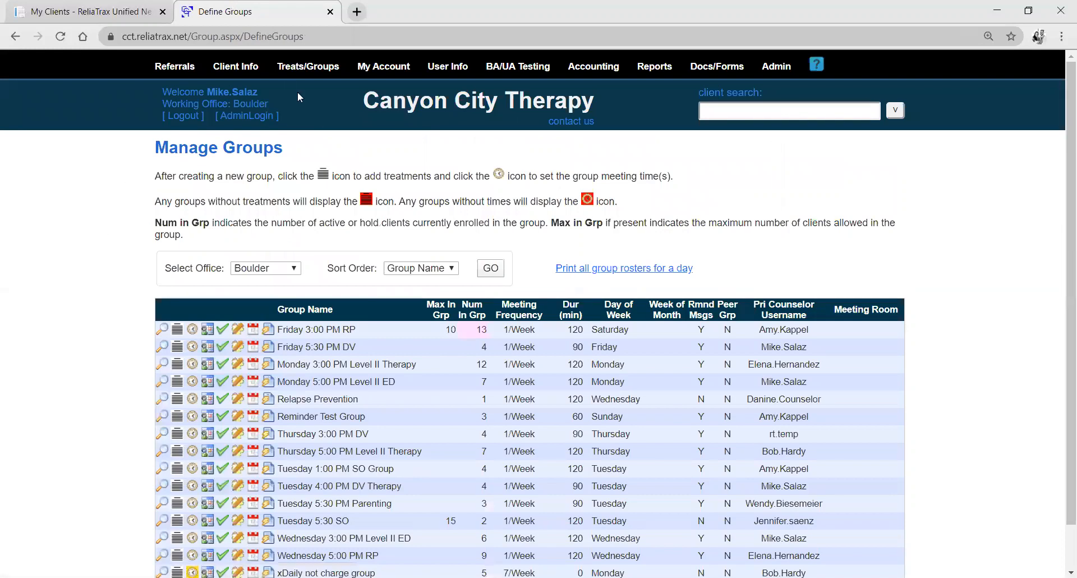
mouse_move(235, 67)
mouse_move(308, 66)
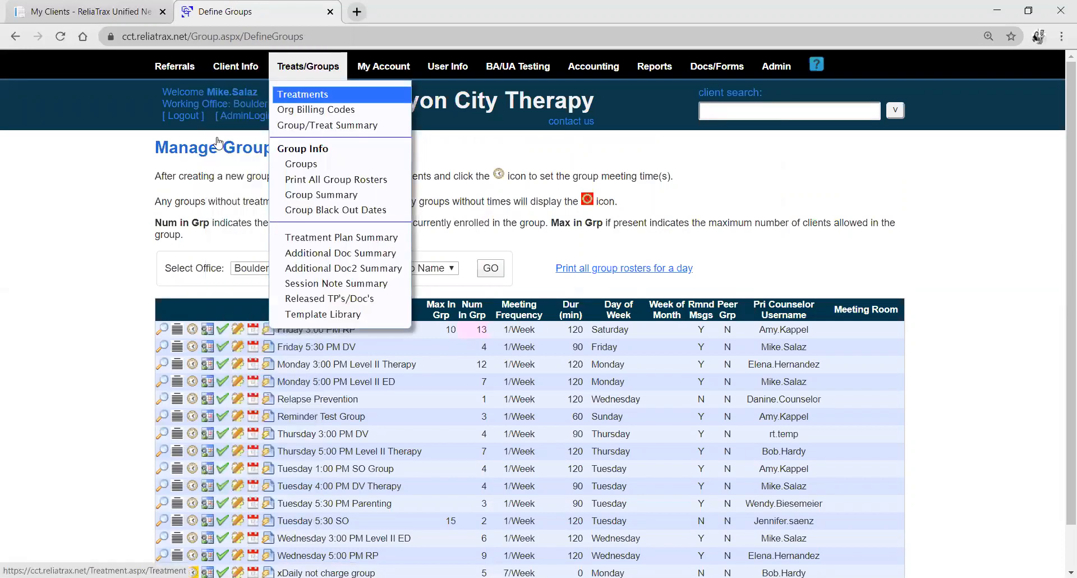
scroll(89, 268, "down", 1)
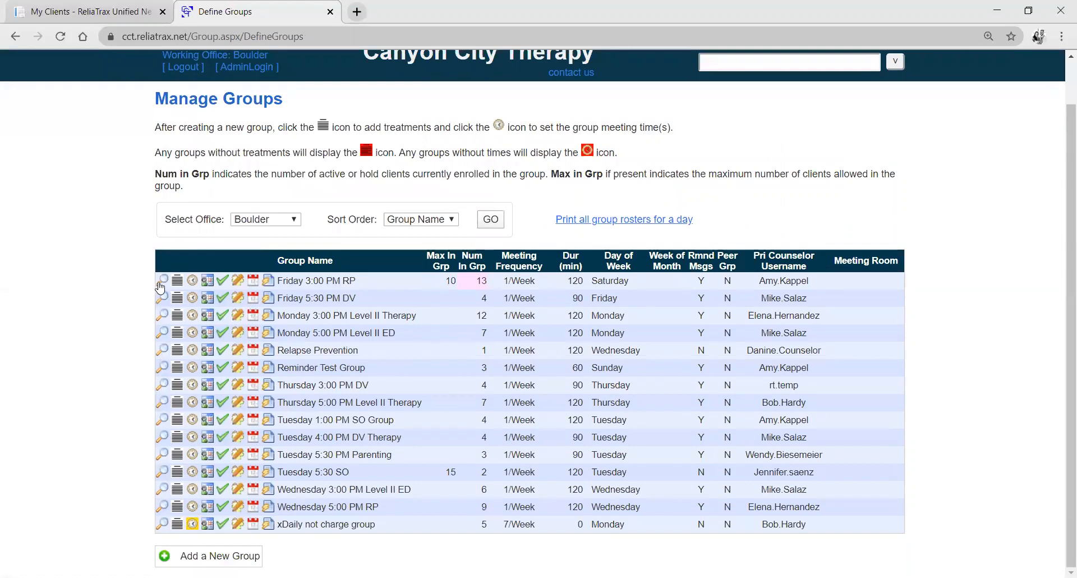
left_click(163, 300)
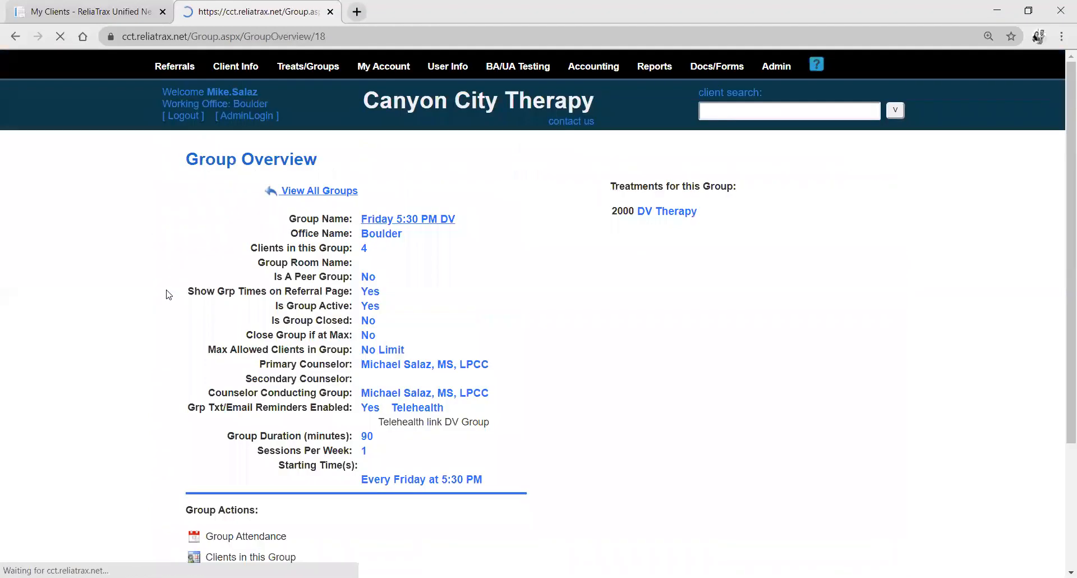
Open the group's parameters for editing and turn off Show Group Times on Referral Page.
scroll(165, 290, "down", 3)
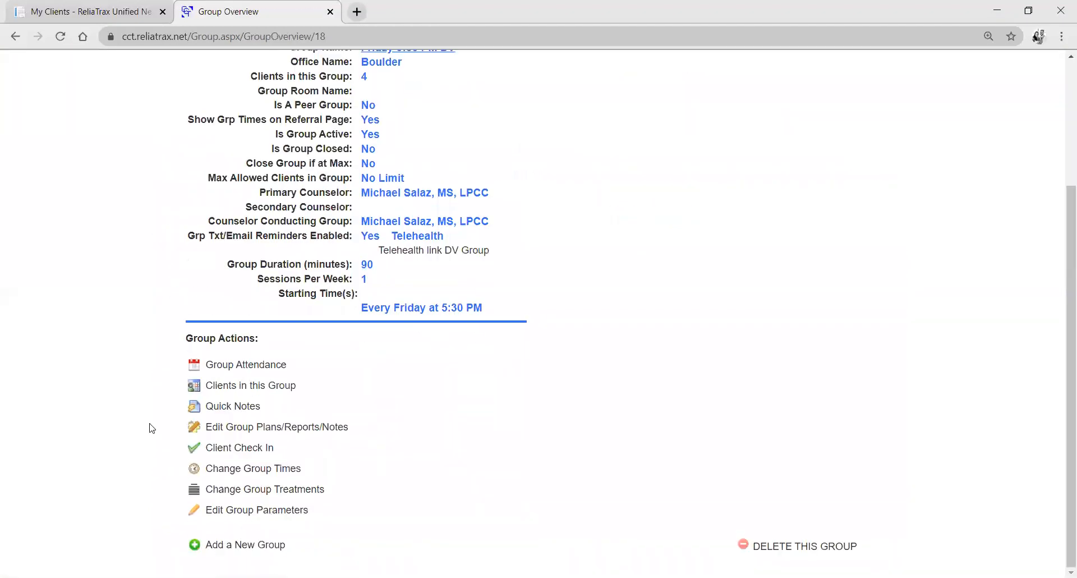
left_click(189, 515)
scroll(204, 441, "down", 4)
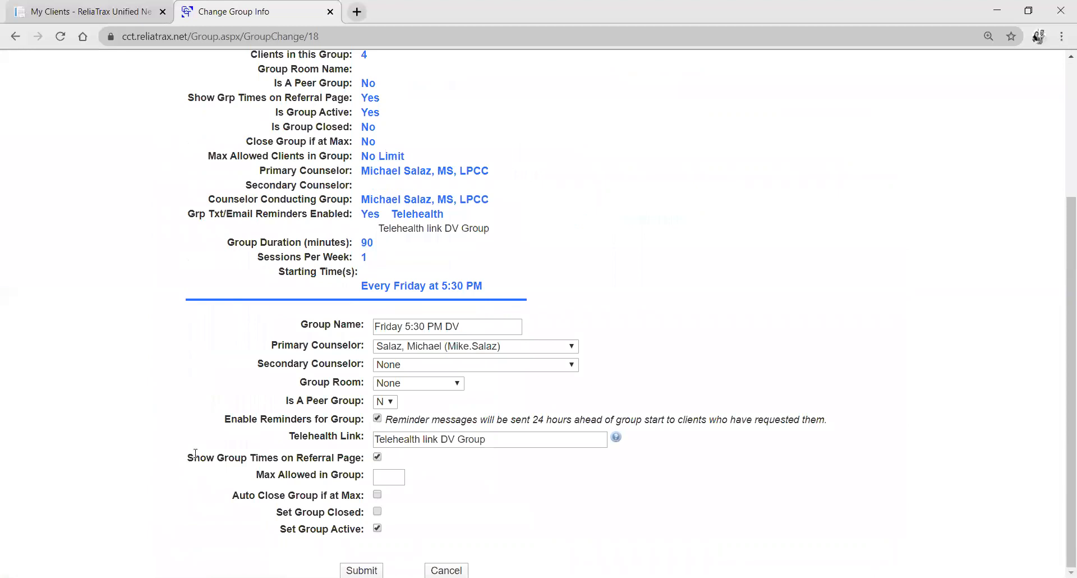
left_click_drag(187, 458, 364, 457)
left_click(377, 457)
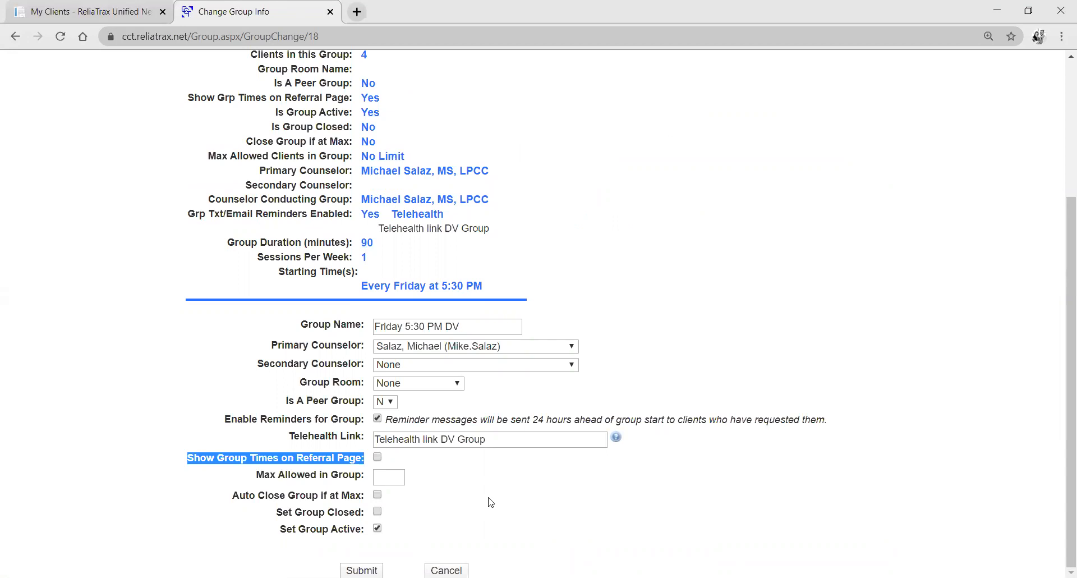
left_click(484, 499)
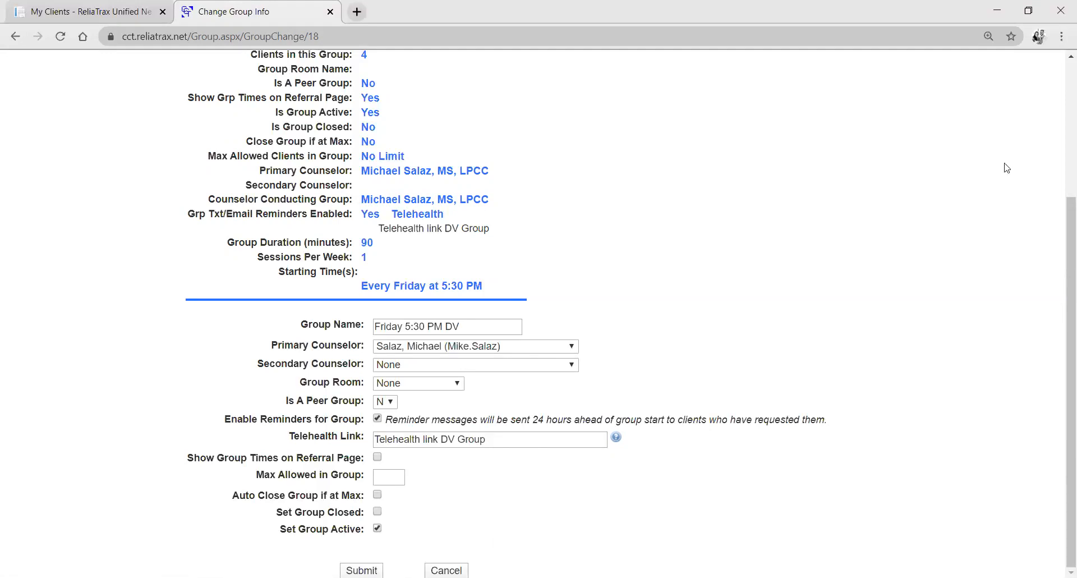
Log out and log back in with the probation officer's saved username and account password.
scroll(1004, 163, "up", 4)
left_click(183, 115)
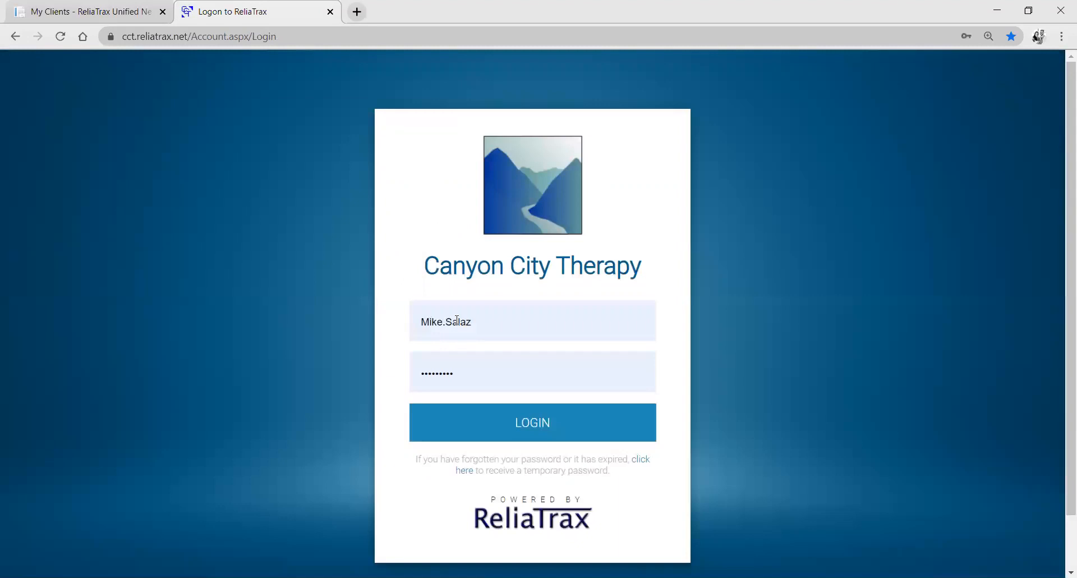
left_click(473, 317)
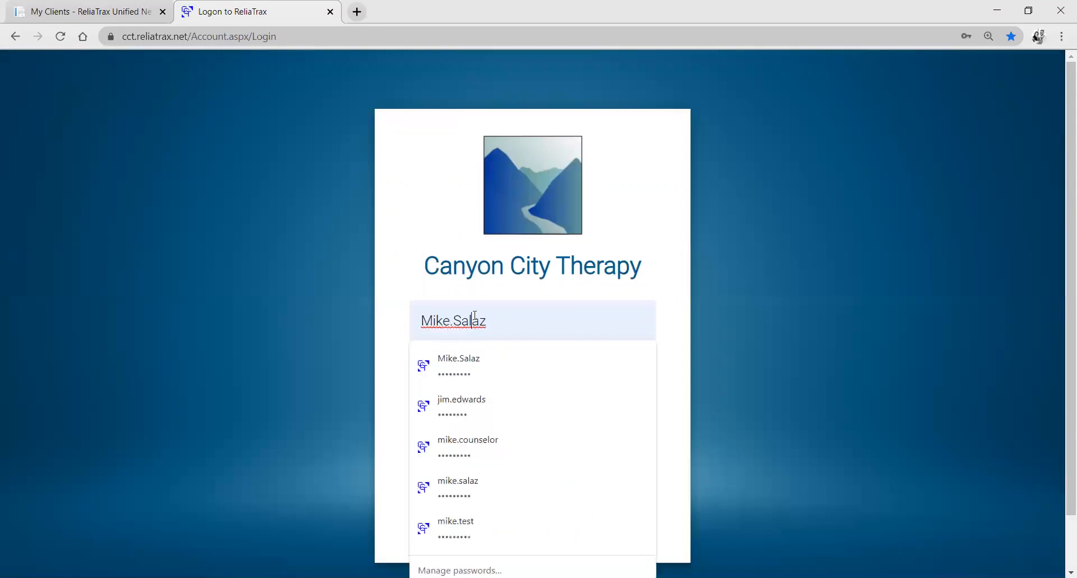
left_click(456, 409)
left_click(445, 426)
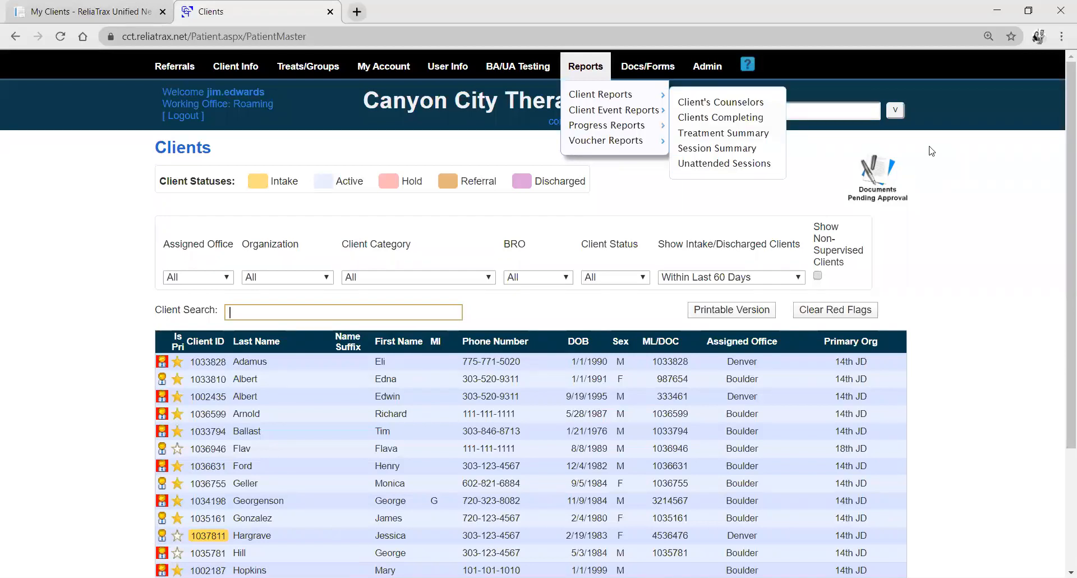
Open the recent intake client's record, and switch to the active Denver client through a client search by first name.
left_click(747, 111)
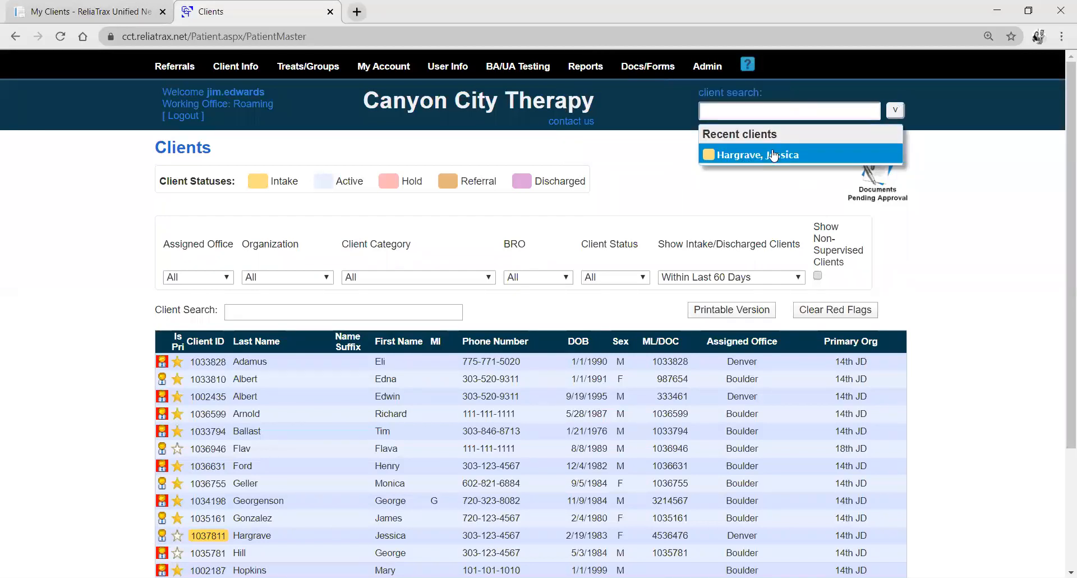
left_click(746, 156)
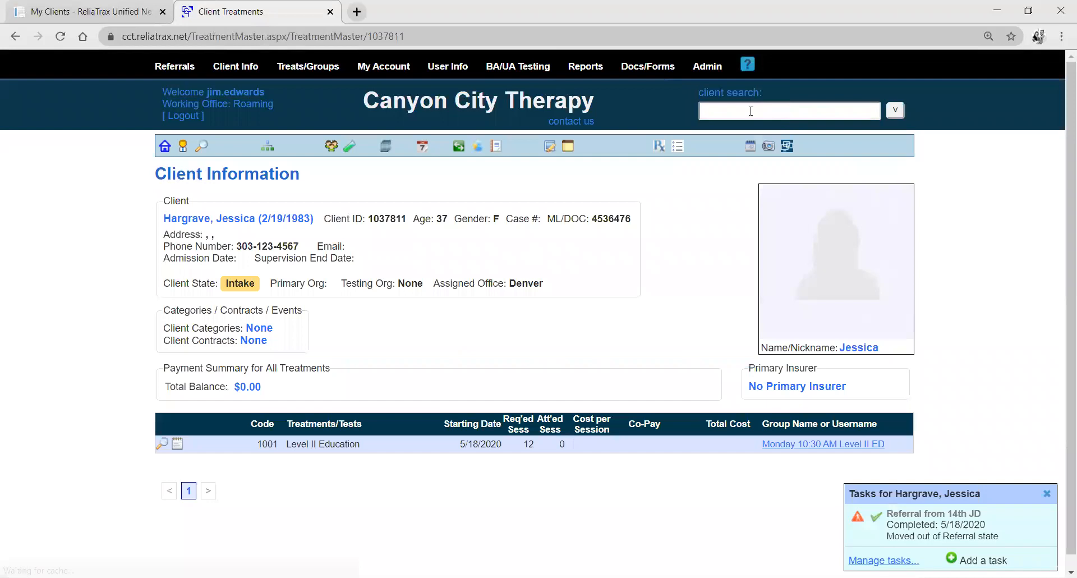
type("edw")
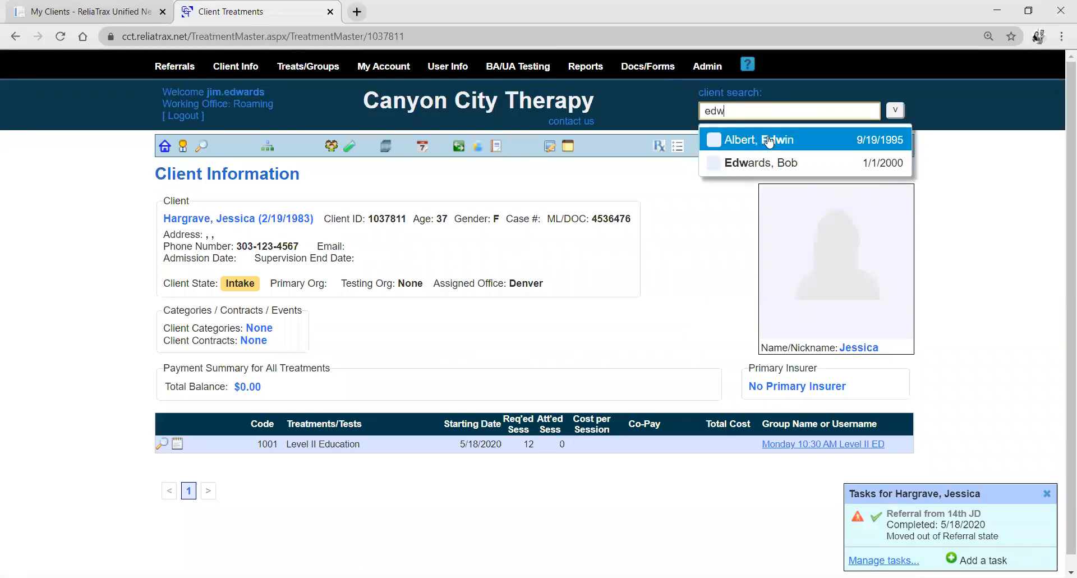
left_click(769, 143)
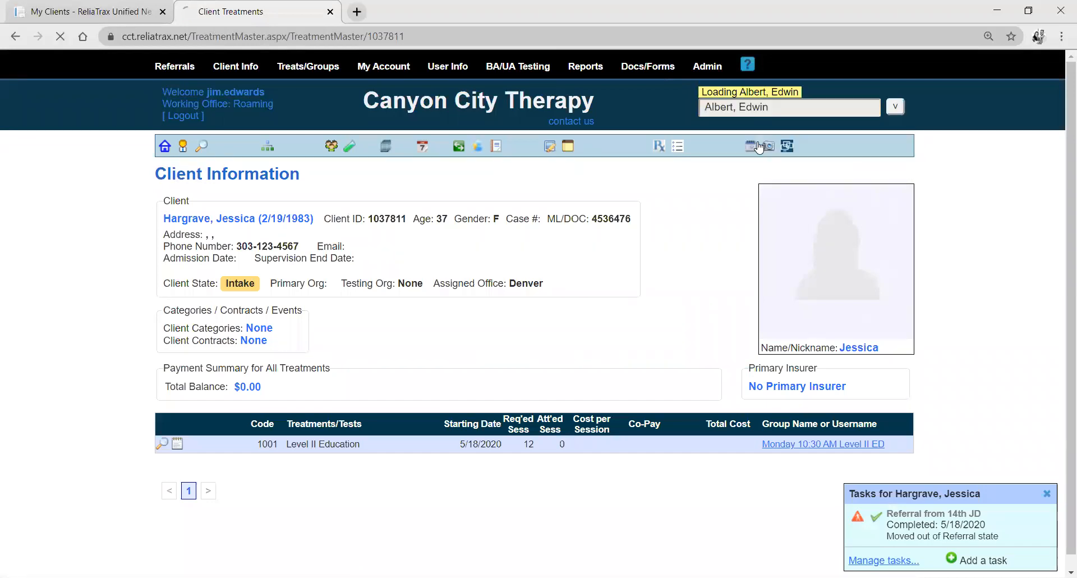
Open the sessions of the client's Individual Counseling treatment and review the attendance entries and archived reports.
scroll(140, 370, "down", 1)
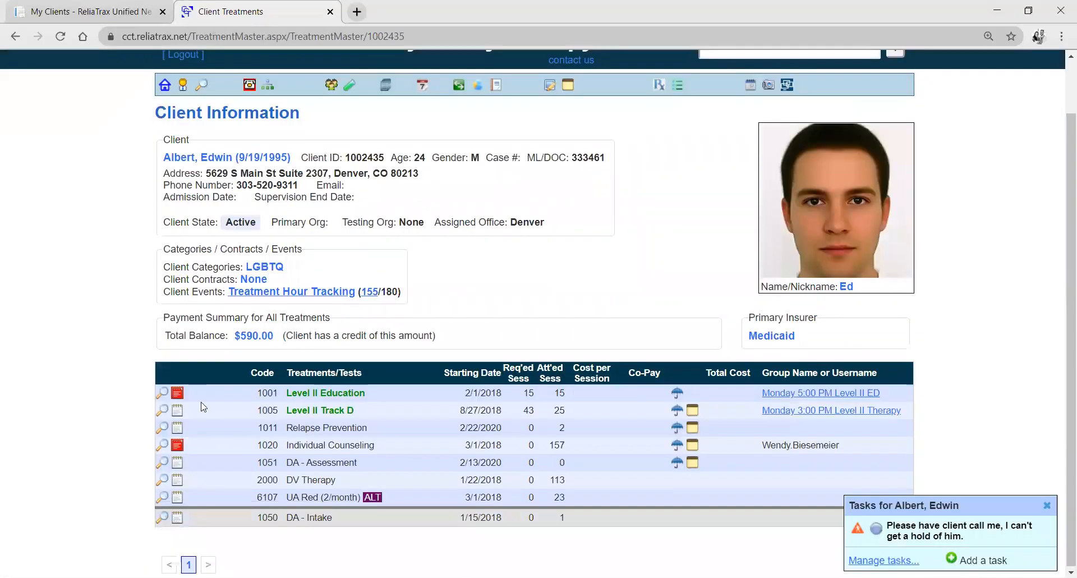
left_click(178, 446)
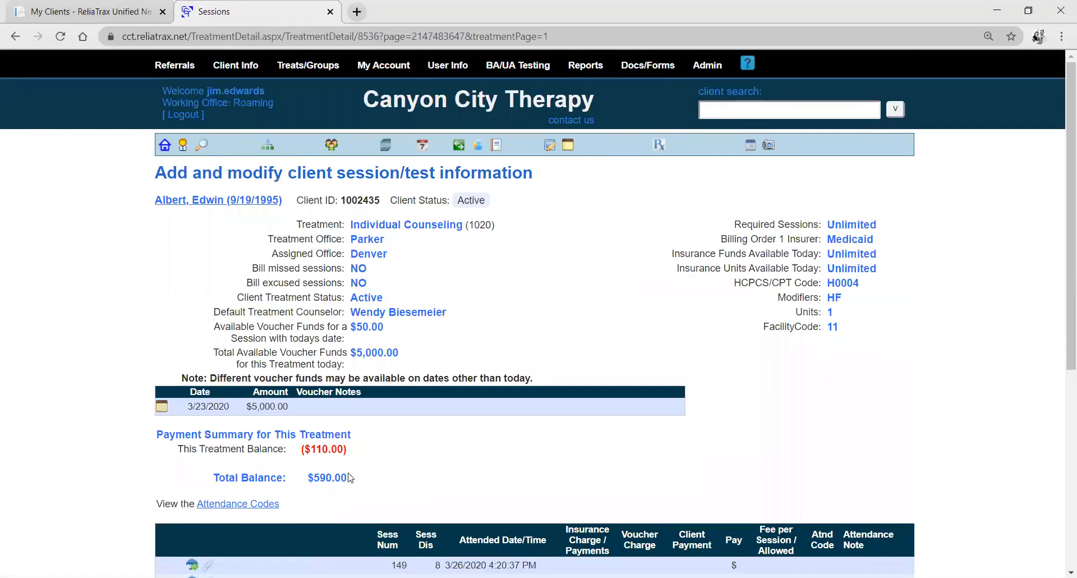
scroll(201, 540, "down", 6)
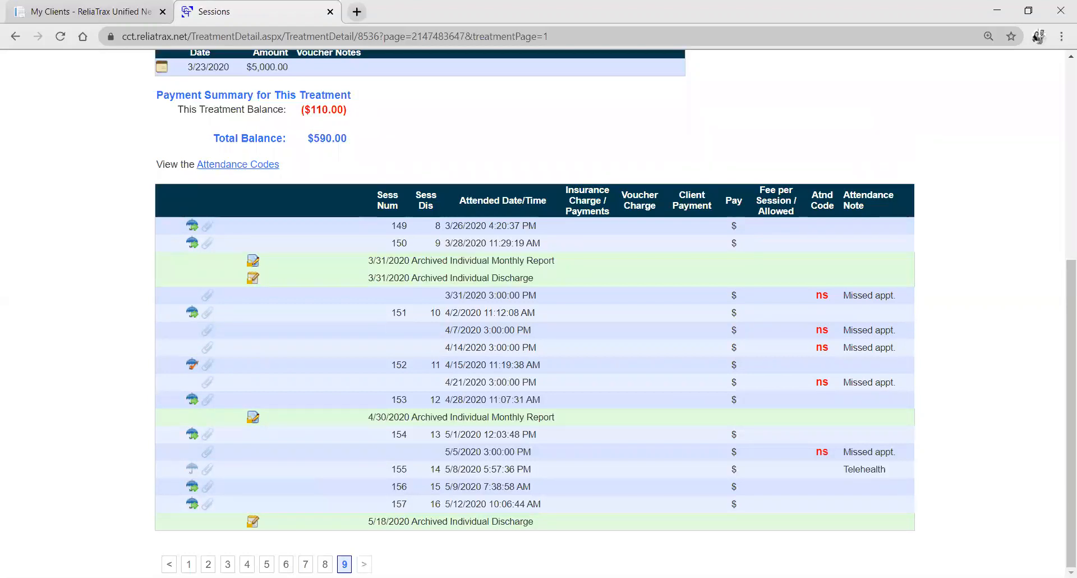
scroll(289, 241, "up", 5)
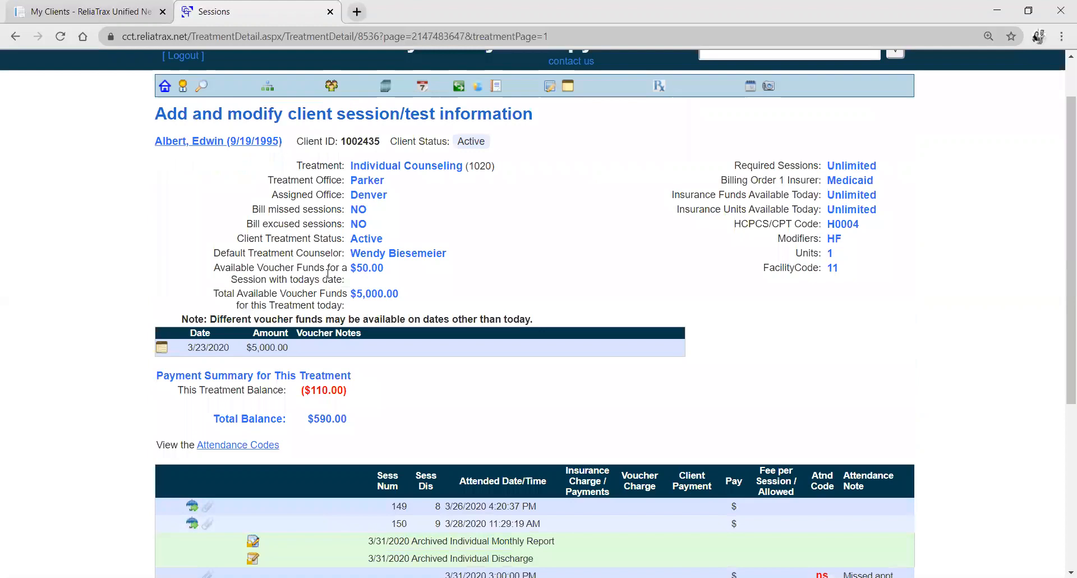
Return to the client's information page, look over the treatments and go back to the full client list.
left_click(182, 143)
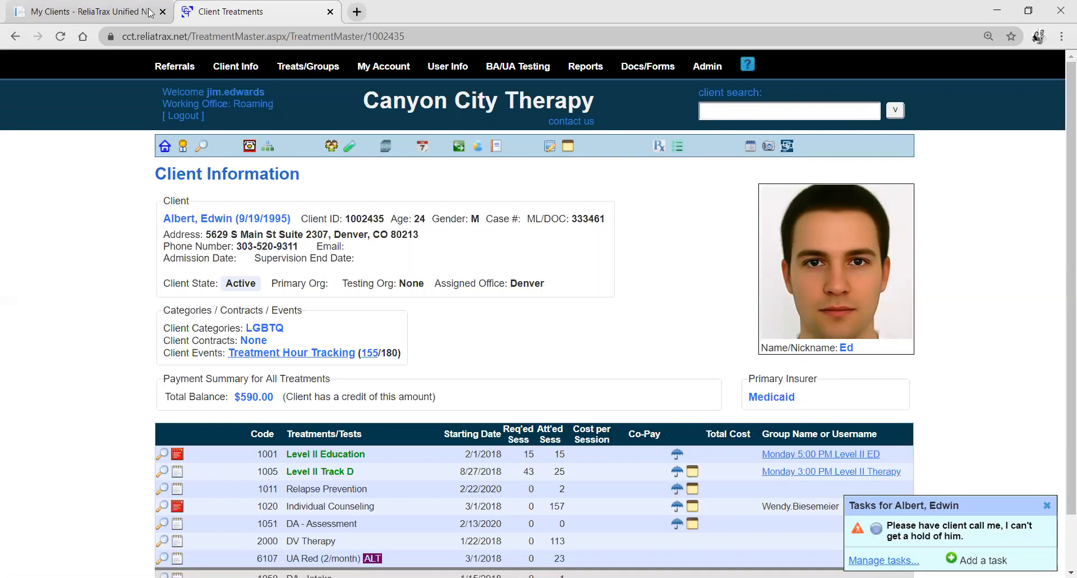
scroll(129, 364, "down", 2)
scroll(129, 348, "up", 2)
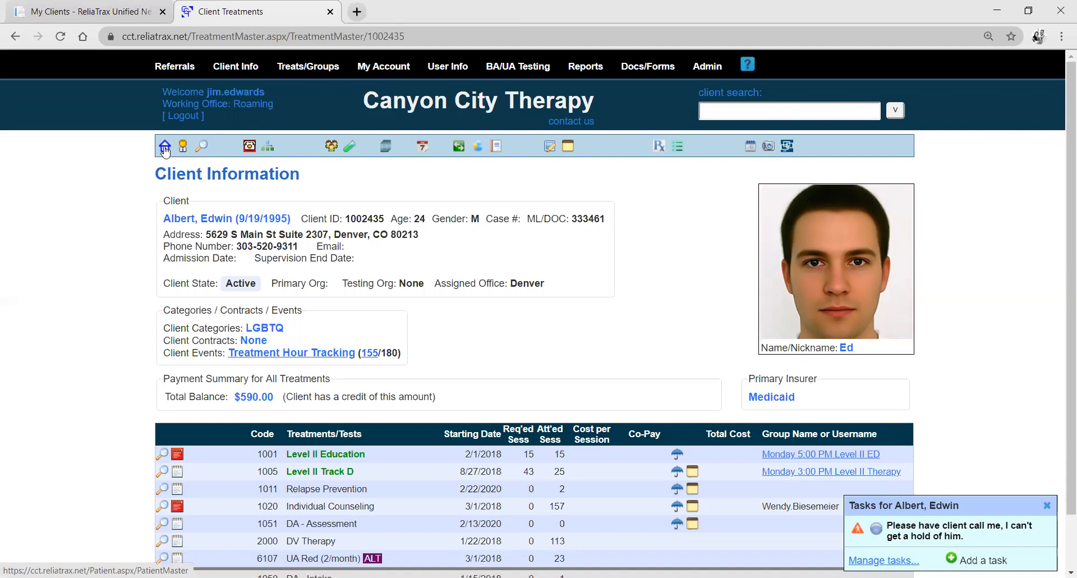
left_click(197, 223)
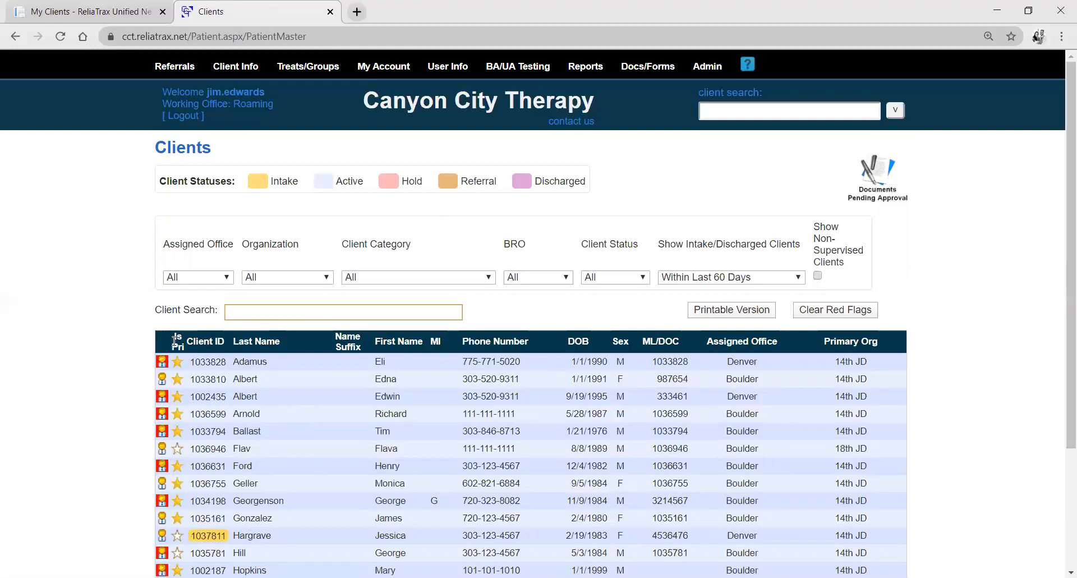
Log out and log back in with the therapist's saved username and account password, choosing Boulder as the working office.
mouse_move(720, 75)
left_click(185, 119)
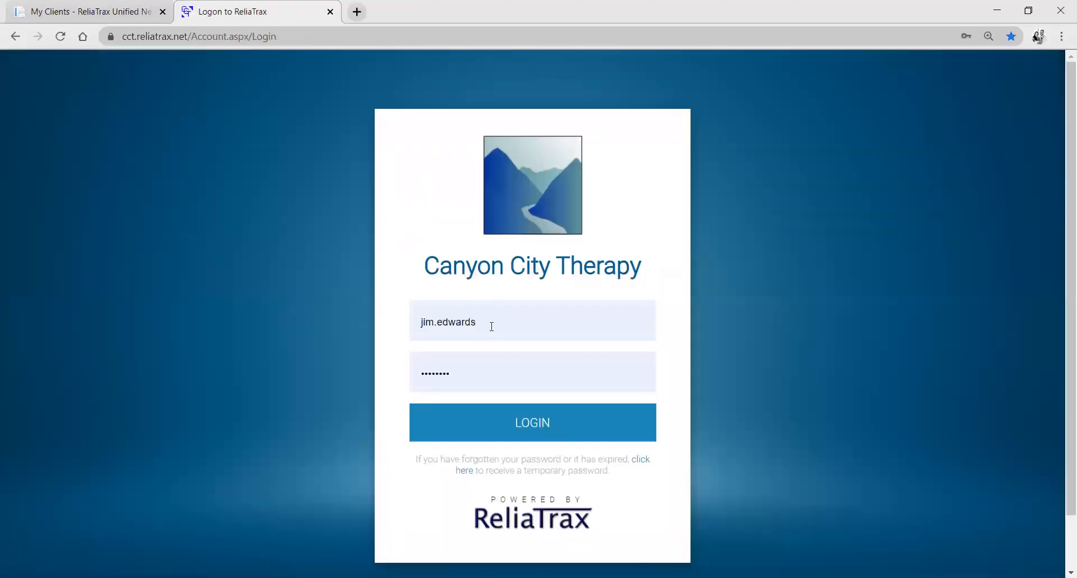
left_click(492, 326)
left_click(487, 403)
left_click(493, 433)
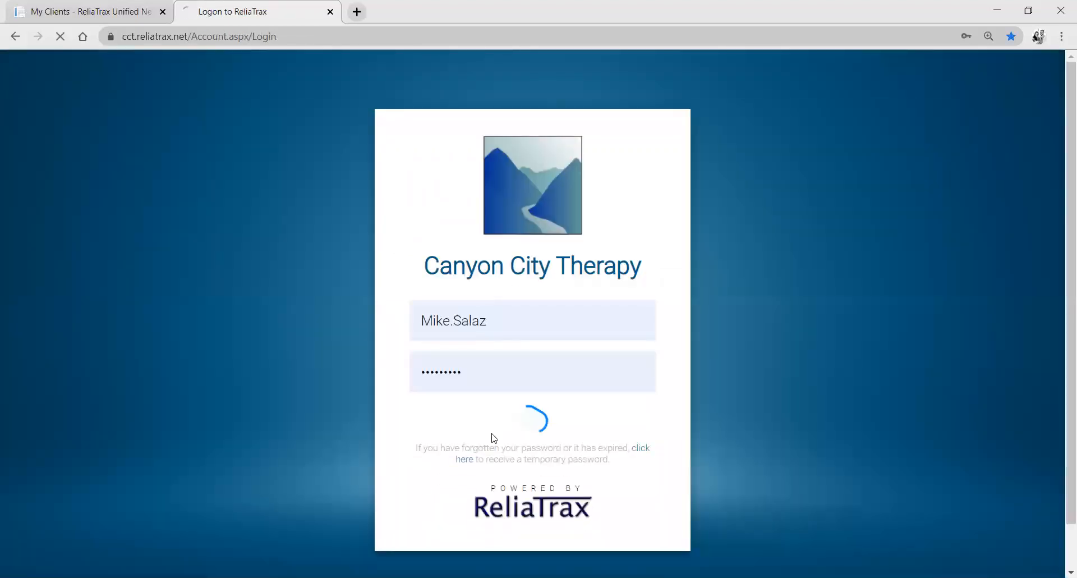
left_click(396, 247)
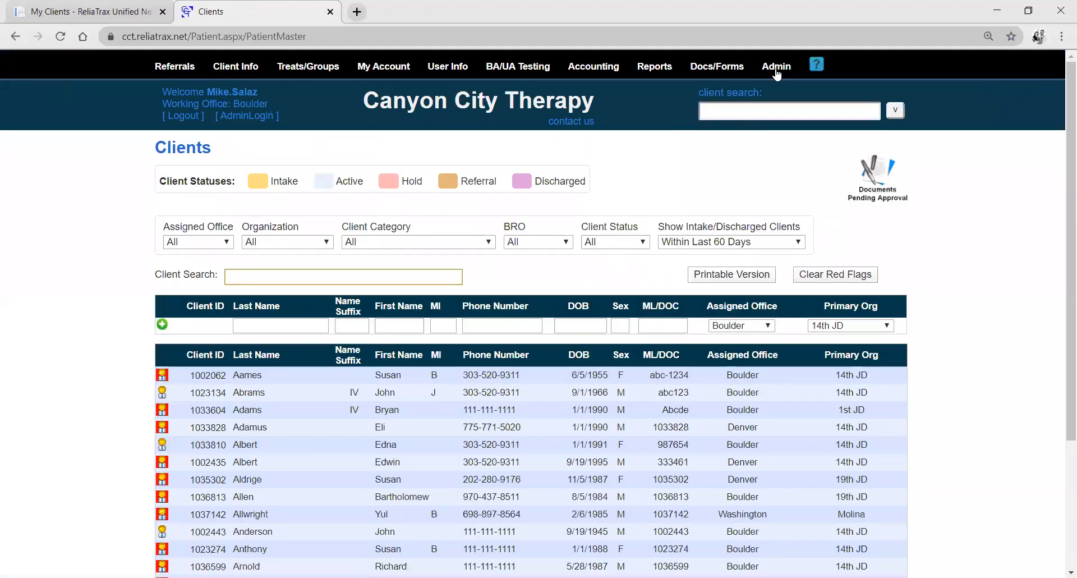
Open the 14th JD organization's settings and review the Clients Visible to all Organization Users option.
mouse_move(778, 70)
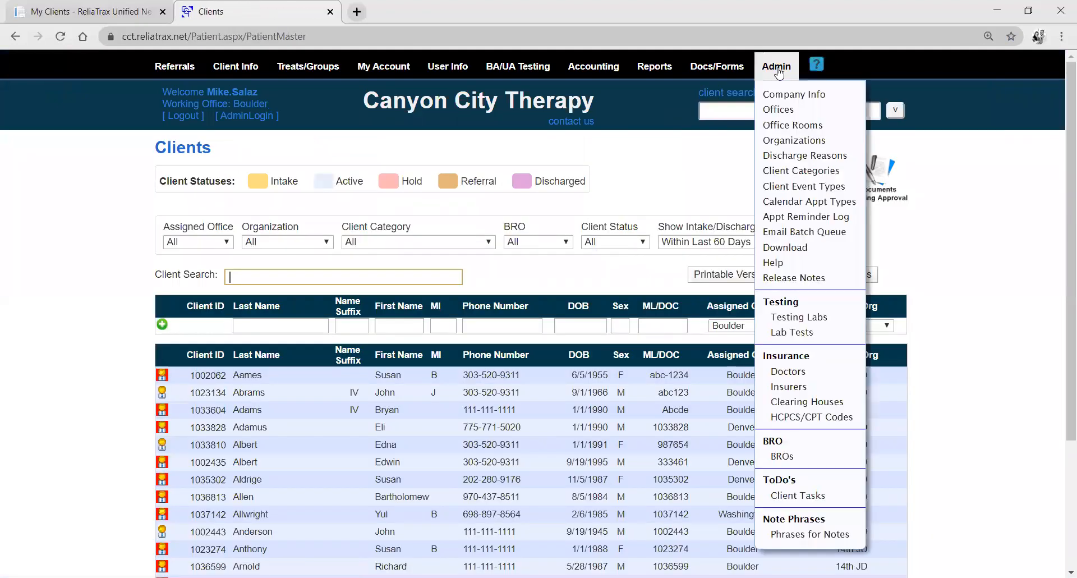
left_click(810, 143)
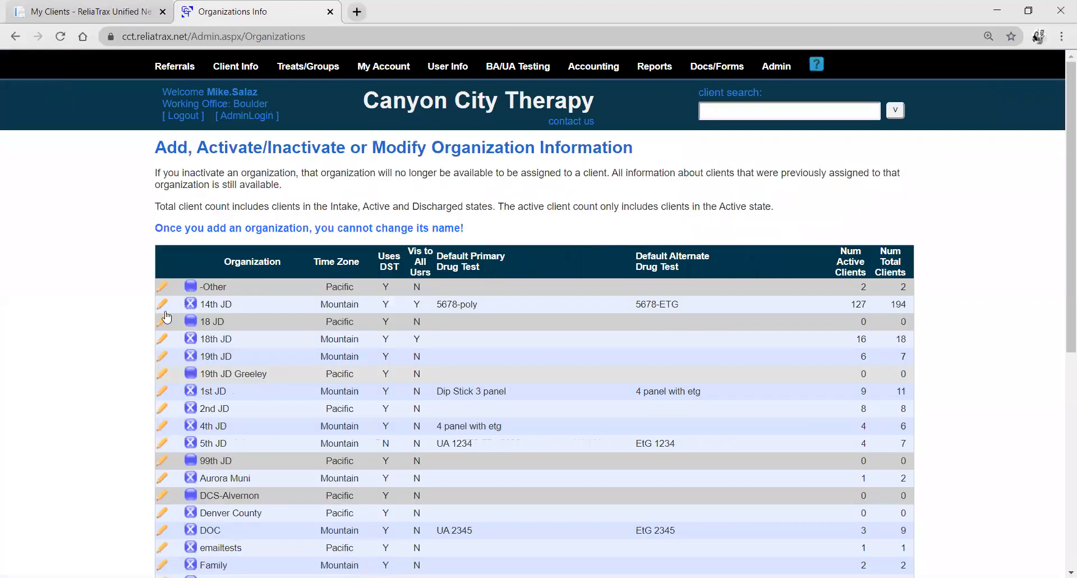
left_click(162, 304)
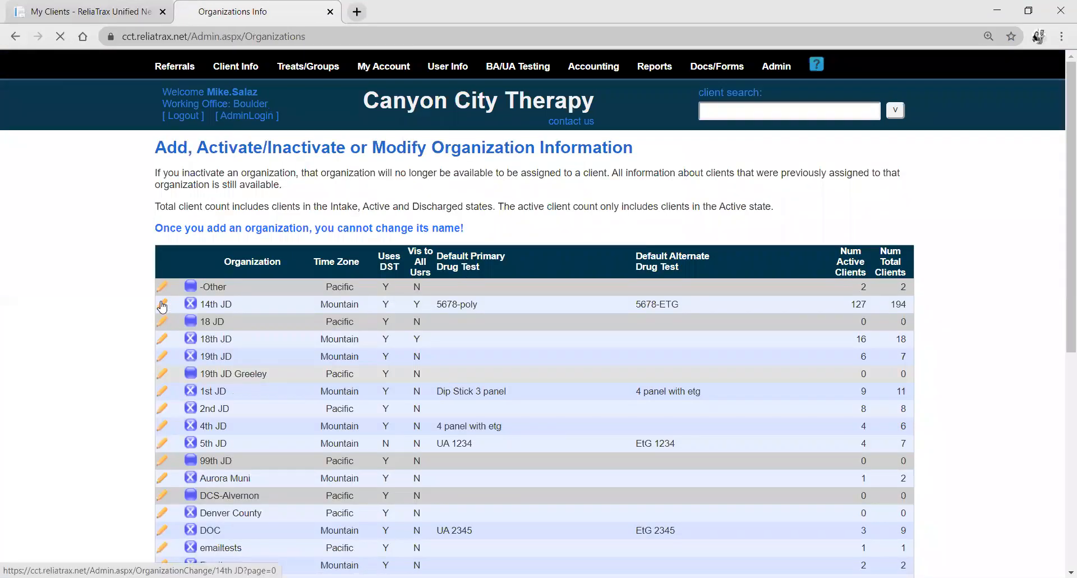
scroll(137, 371, "down", 2)
left_click_drag(165, 483, 344, 481)
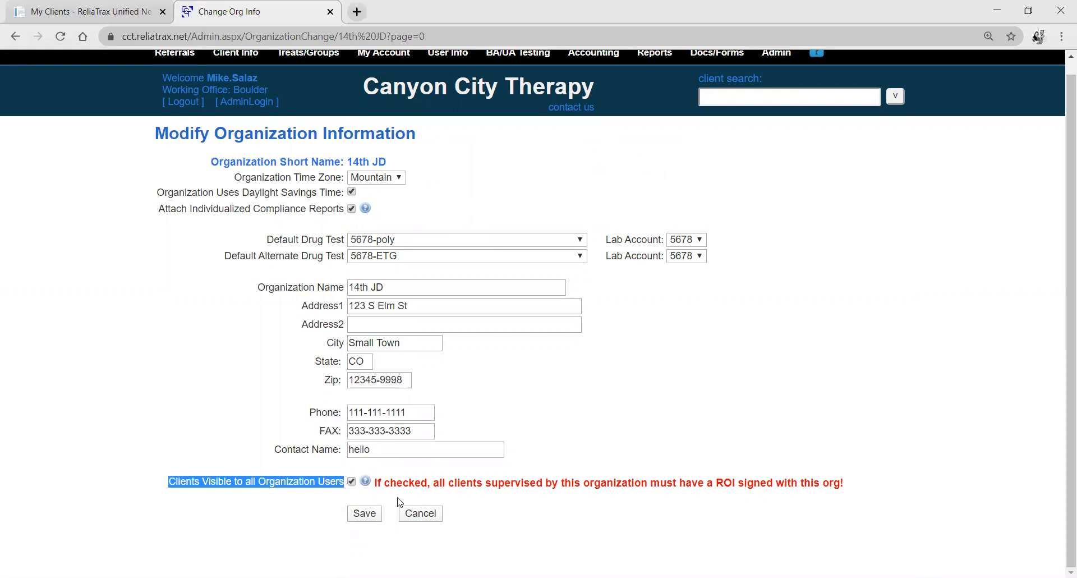
Open the recently viewed active Denver client's record and review the supervising users assigned to the client.
left_click(895, 96)
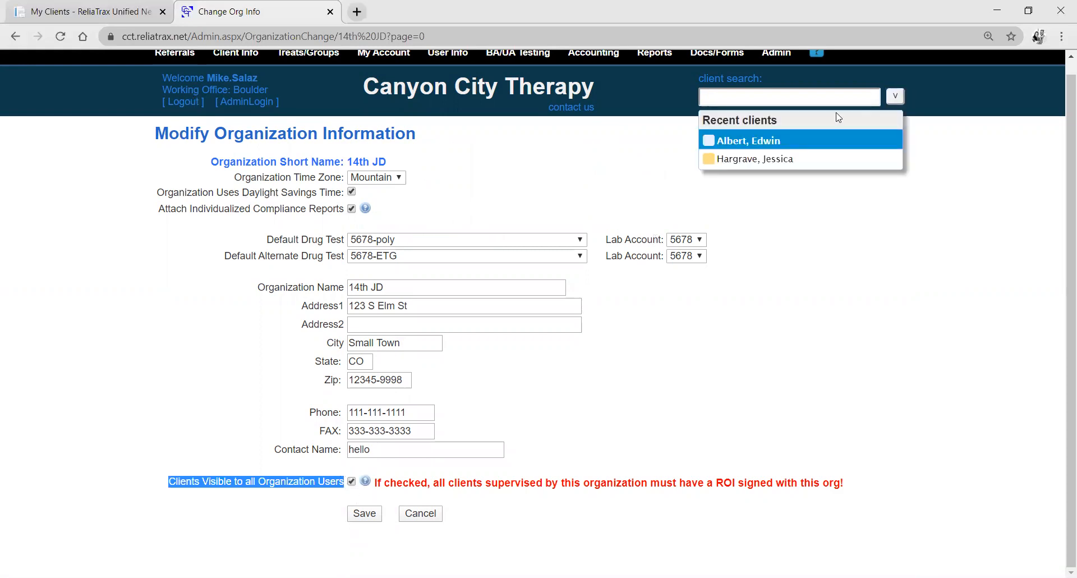
left_click(786, 140)
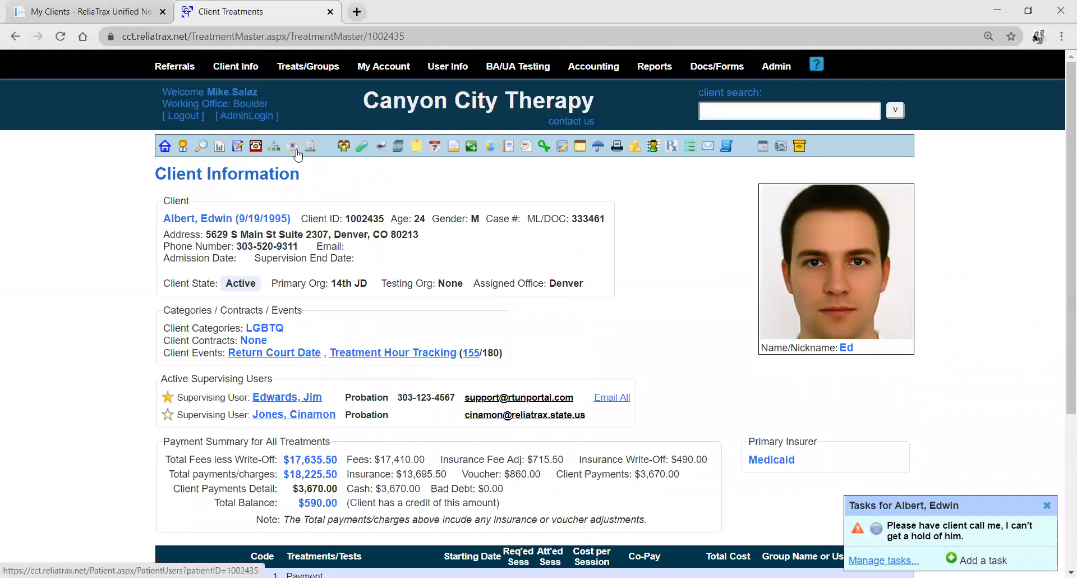
left_click(296, 153)
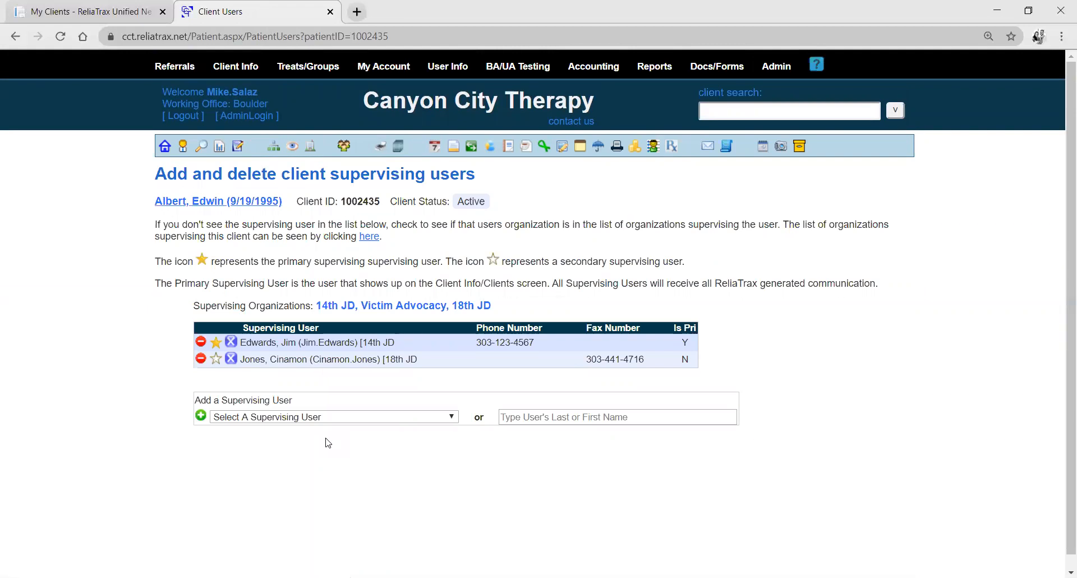
Log out and log back in with the probation officer's saved username and account password.
left_click(186, 115)
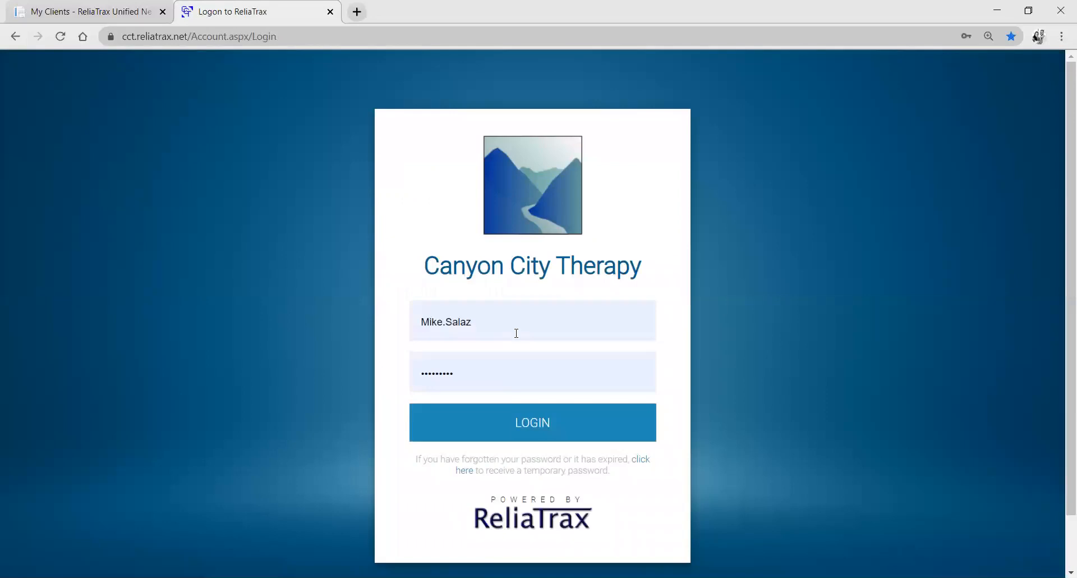
left_click(514, 332)
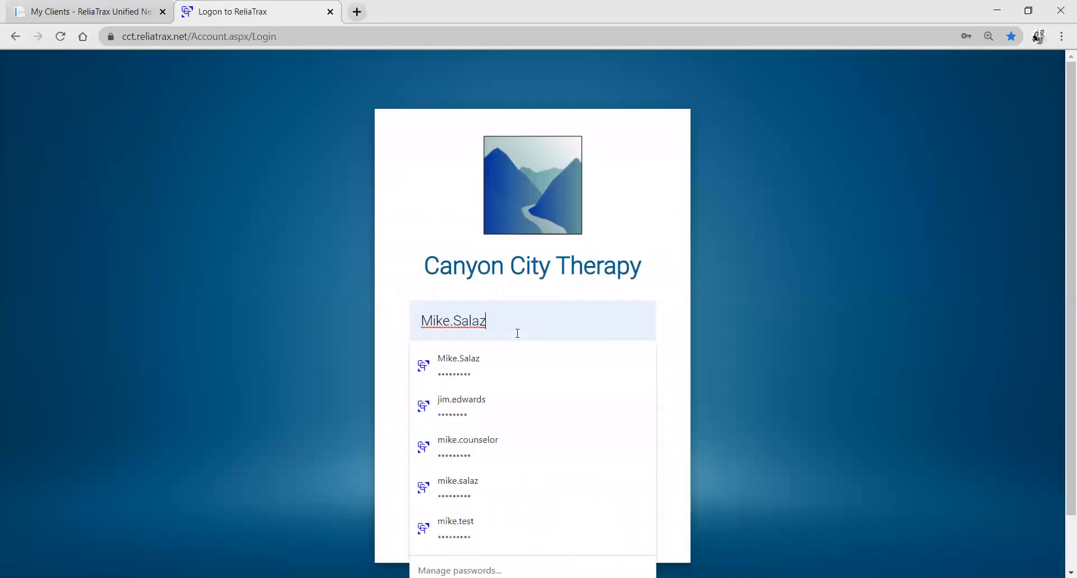
left_click(521, 420)
left_click(511, 436)
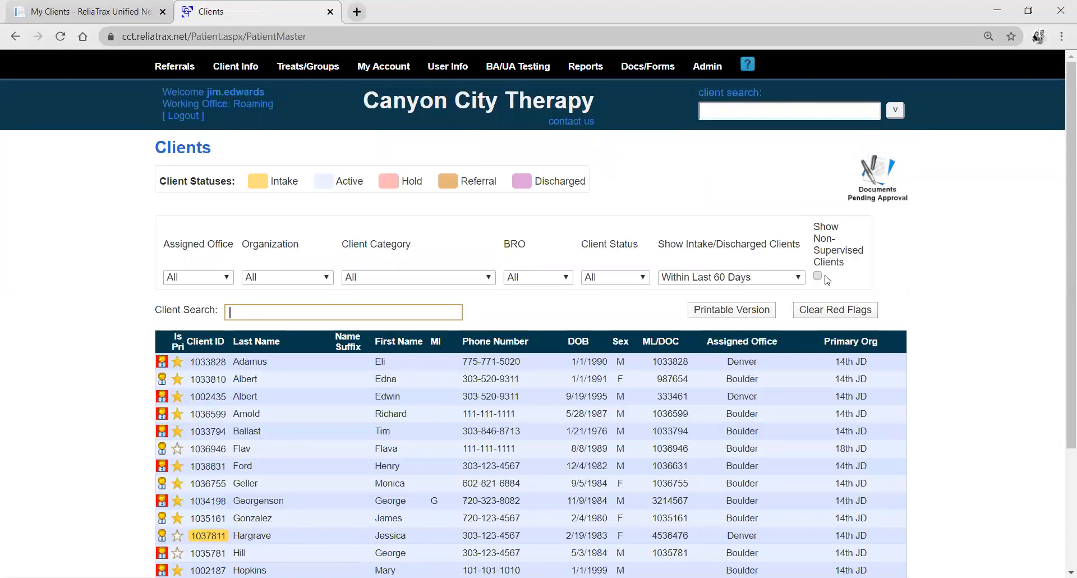
Include non-supervised clients in the client list and review the supervision stars on its first two pages.
scroll(885, 279, "down", 1)
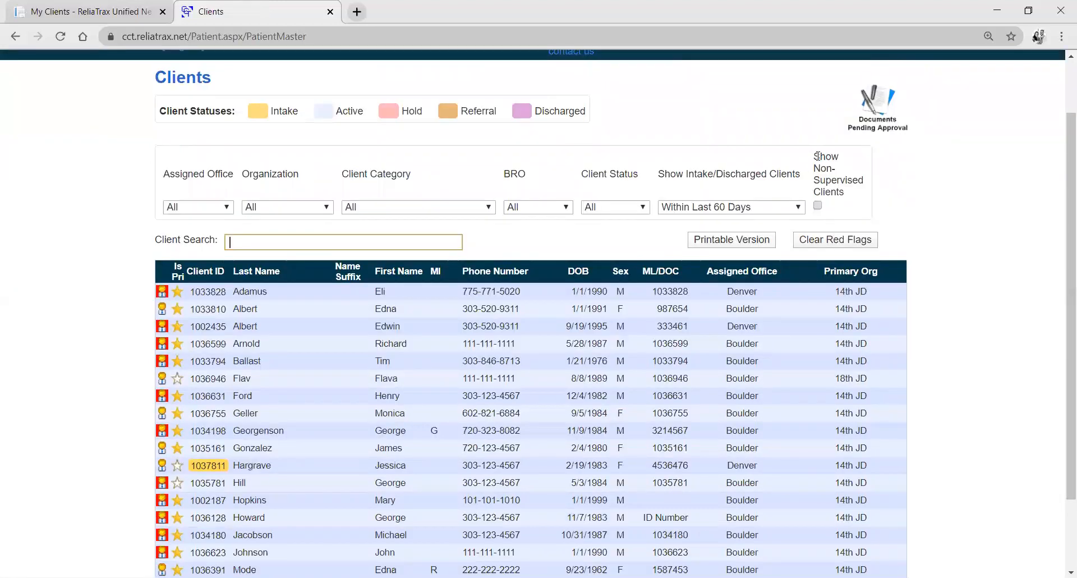
left_click_drag(815, 157, 851, 208)
left_click(818, 206)
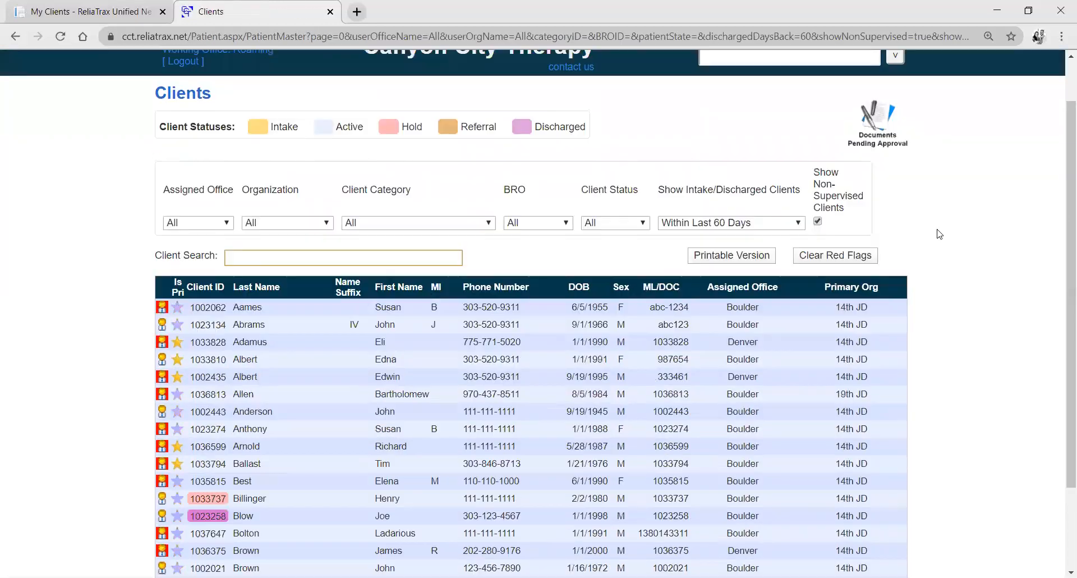
scroll(939, 234, "down", 2)
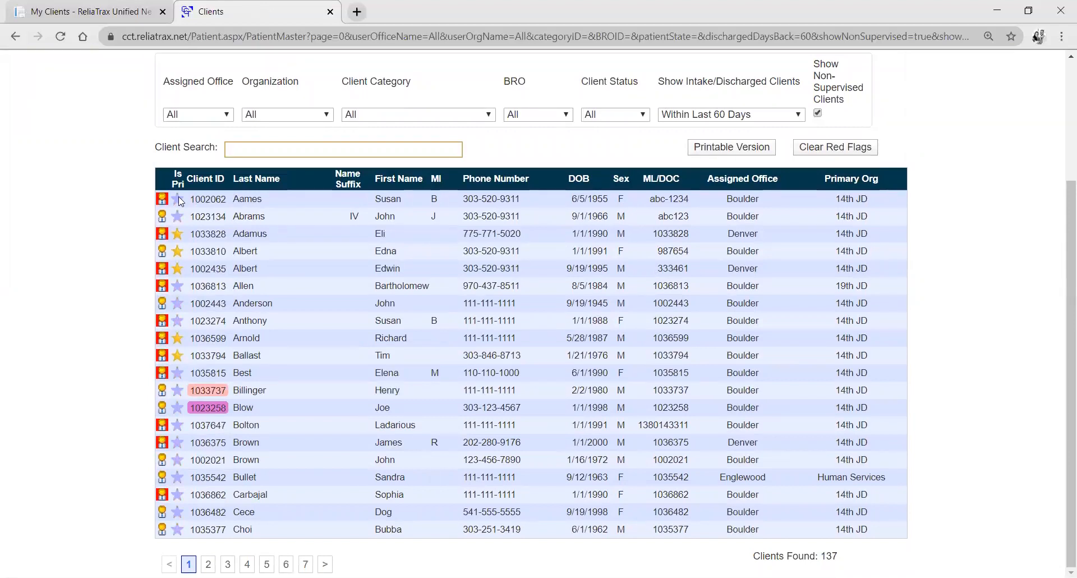
mouse_move(179, 195)
left_click(208, 564)
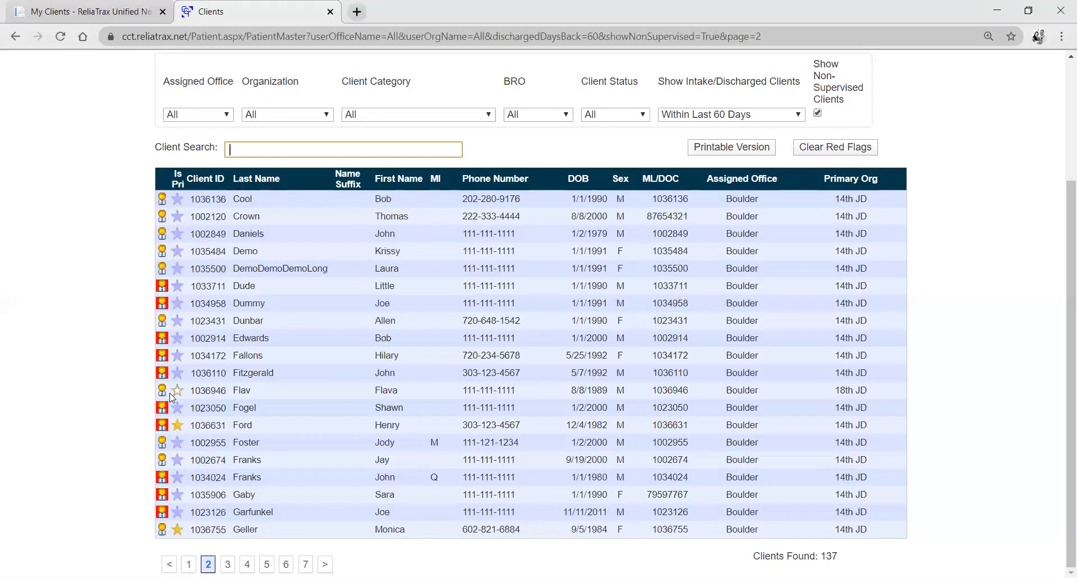
mouse_move(181, 399)
Open the active Denver client's record from the recent clients and look over the information available to the probation officer.
scroll(784, 241, "up", 3)
left_click(894, 110)
left_click(774, 156)
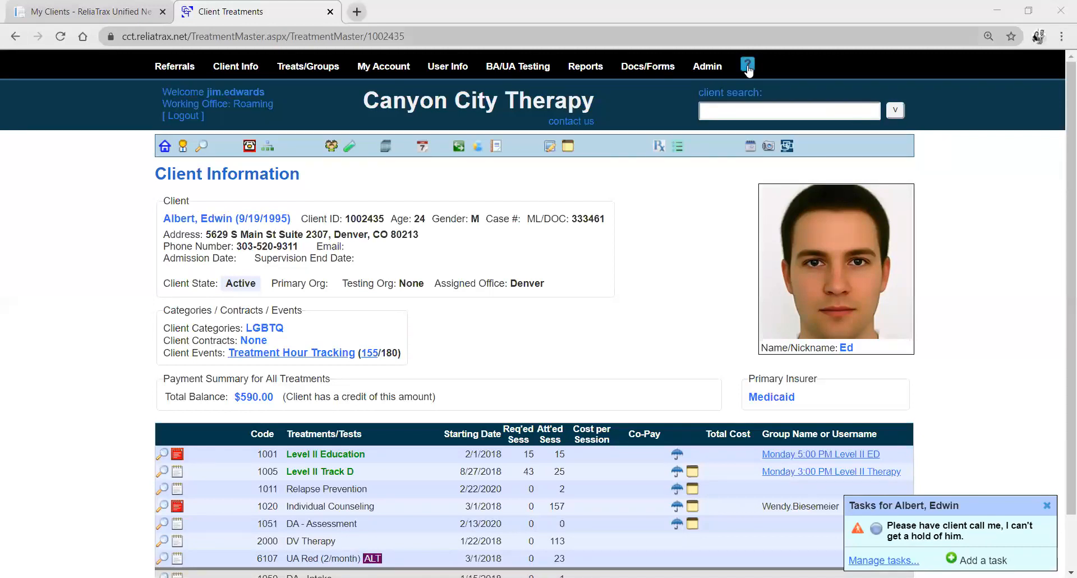
Log out, log in again with the therapist's saved username and account password, and continue with Boulder as the working office.
mouse_move(747, 66)
left_click(178, 118)
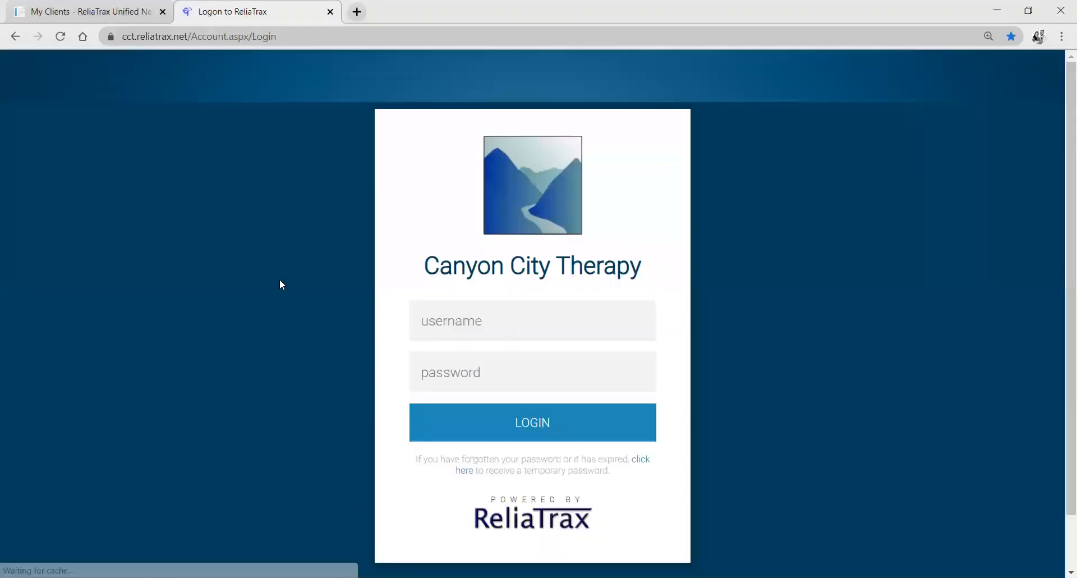
left_click(528, 320)
left_click(523, 414)
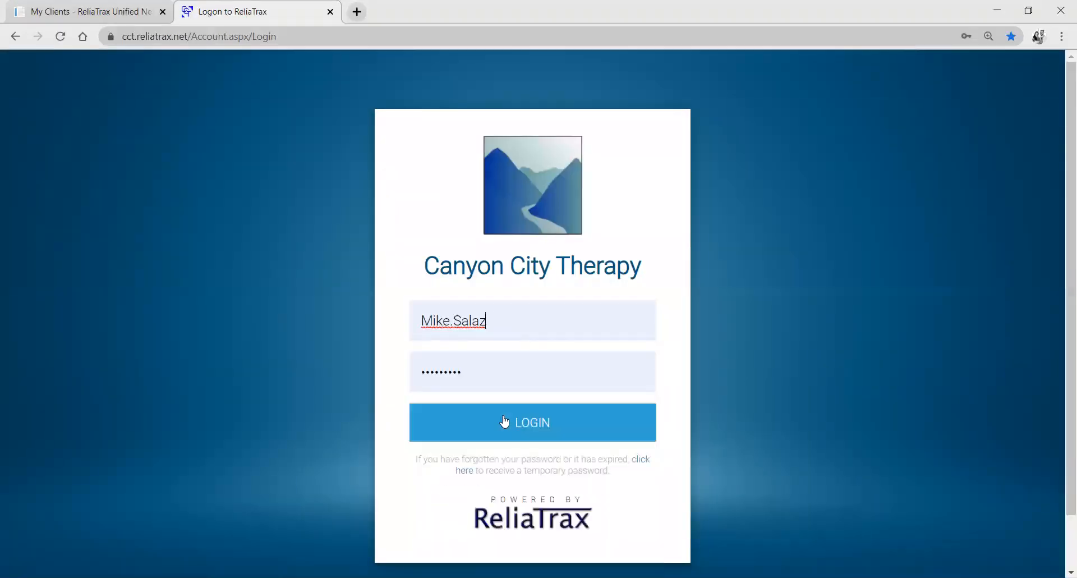
left_click(455, 422)
left_click(390, 248)
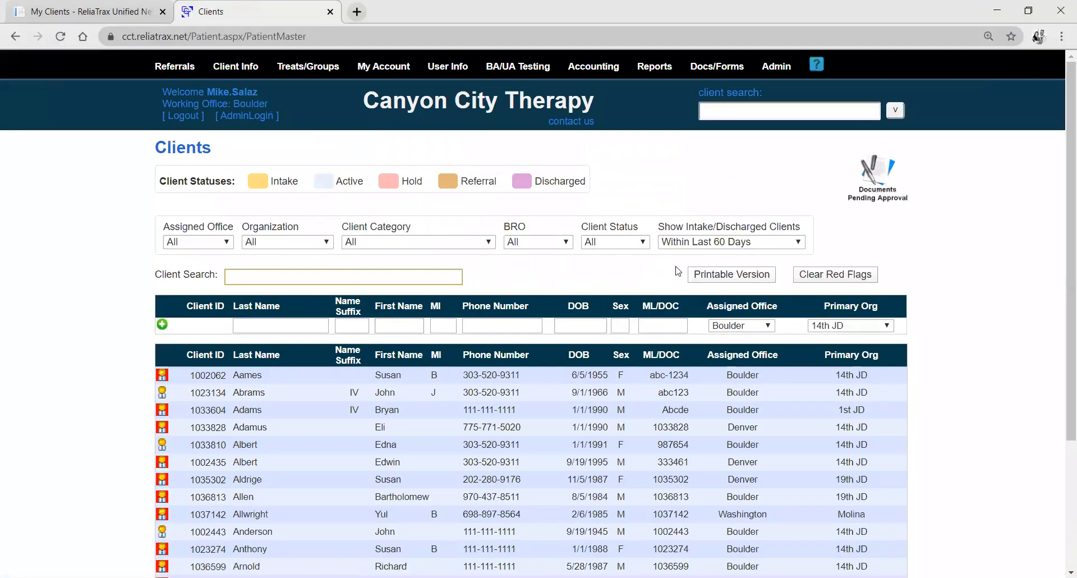
Reopen the active Denver client's record from the recent clients and go to the client's archived documents.
left_click(895, 110)
left_click(793, 153)
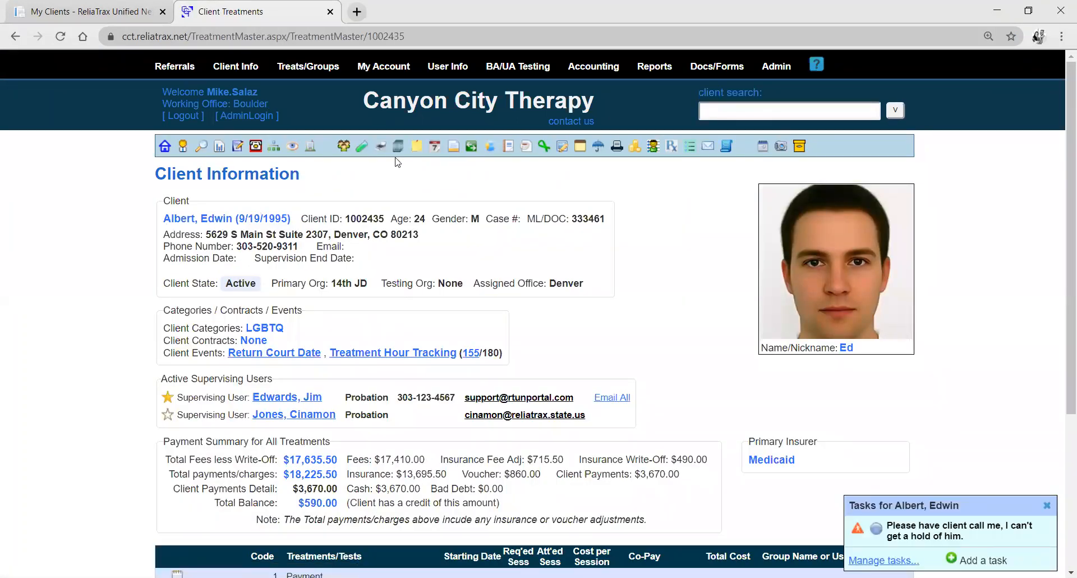
left_click(398, 149)
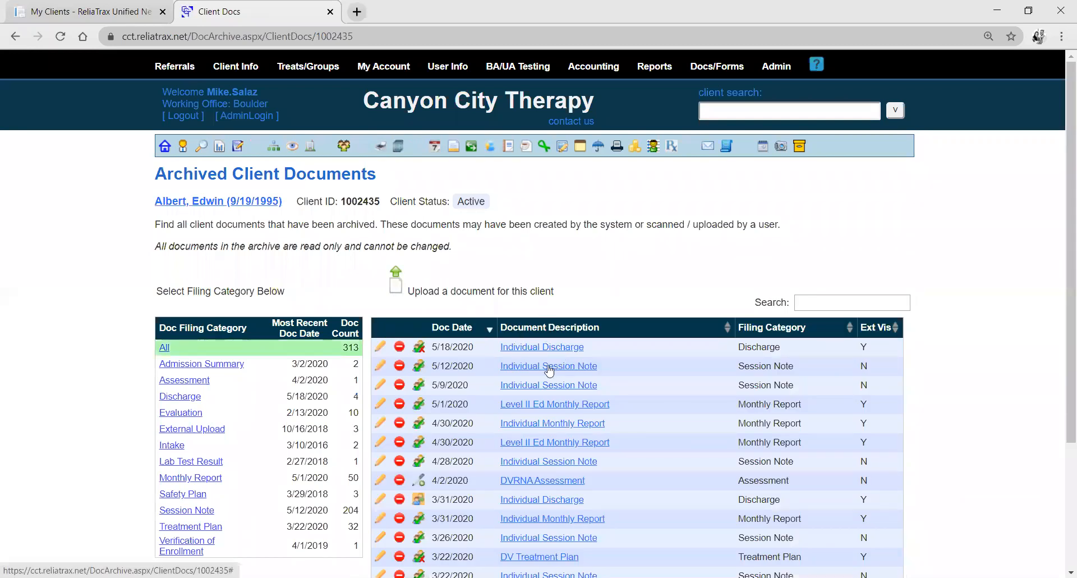
Preview the 5/12/2020 Individual Session Note, close it and open that document's approval details.
left_click(552, 367)
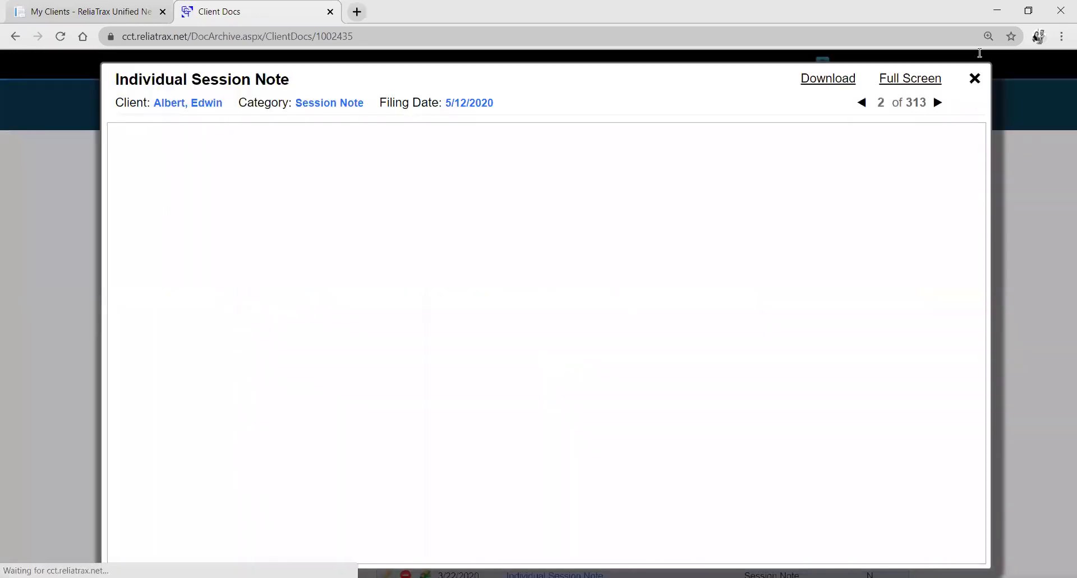
left_click(974, 79)
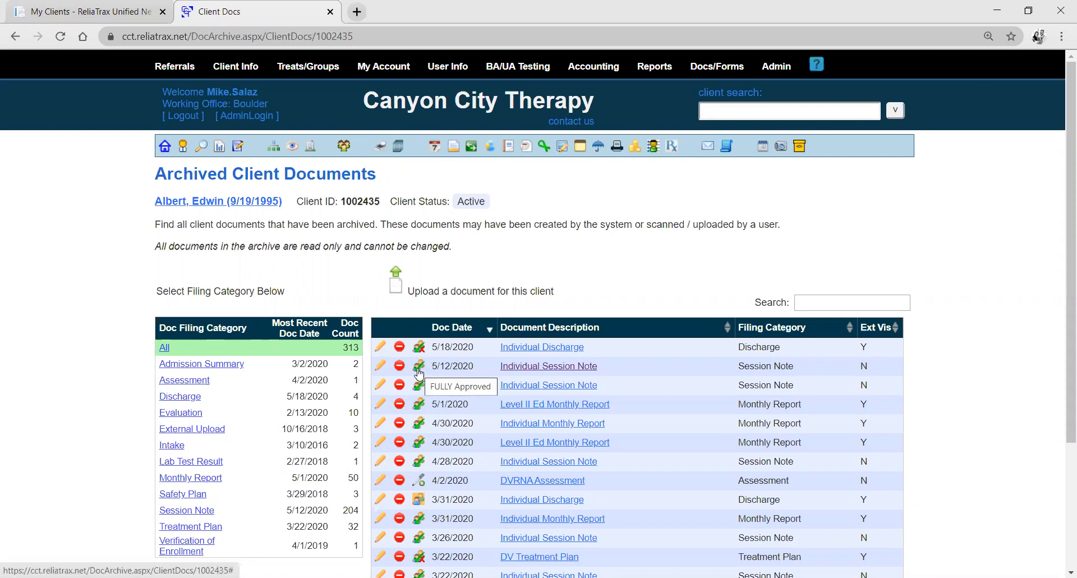
left_click(419, 370)
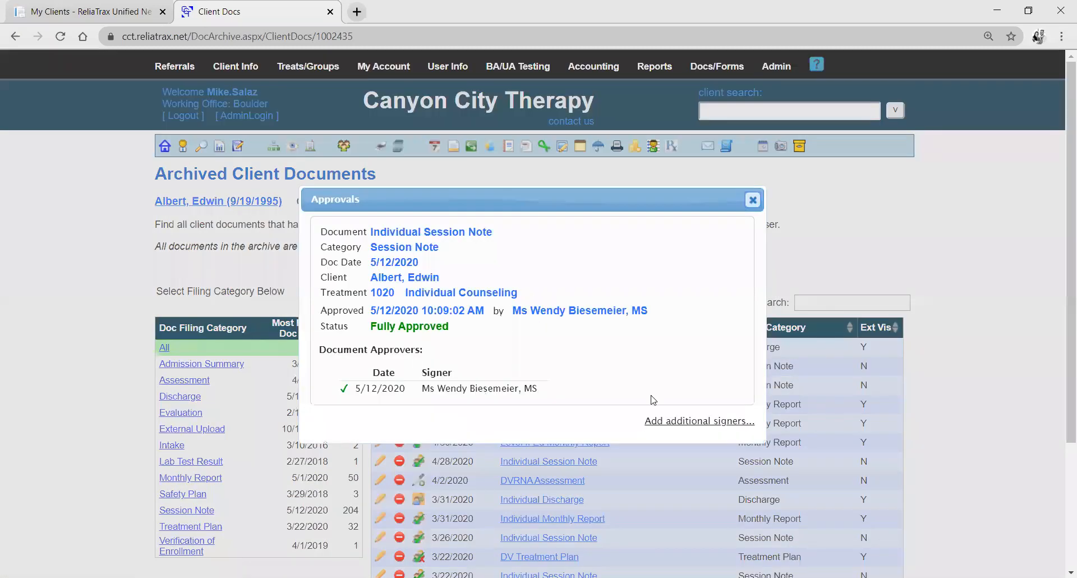